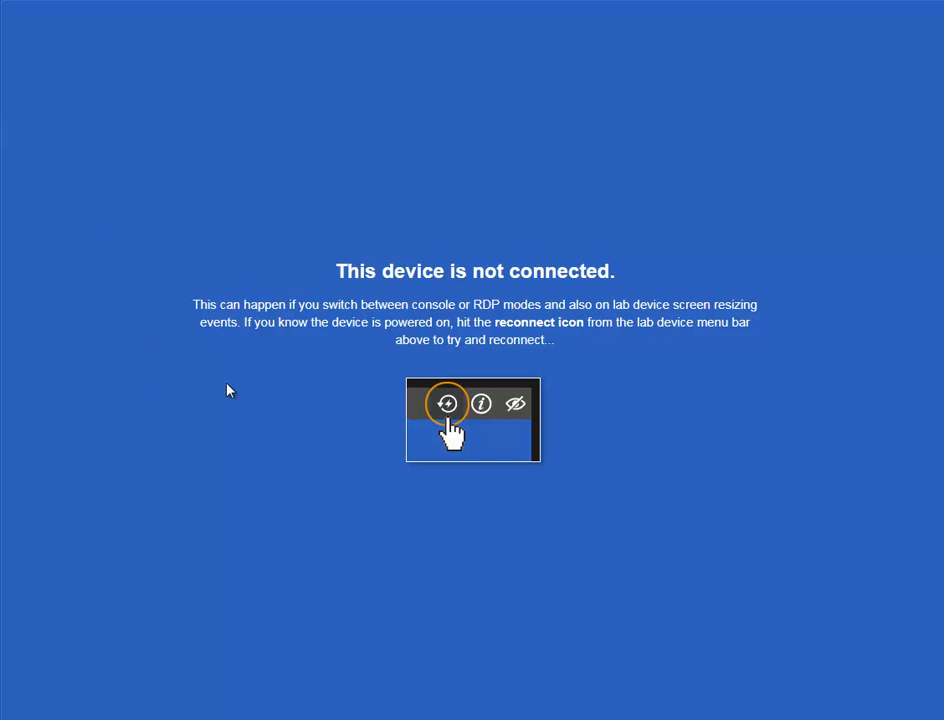
- Reconnect to the lab server to bring back the Server Manager Dashboard
click(876, 0)
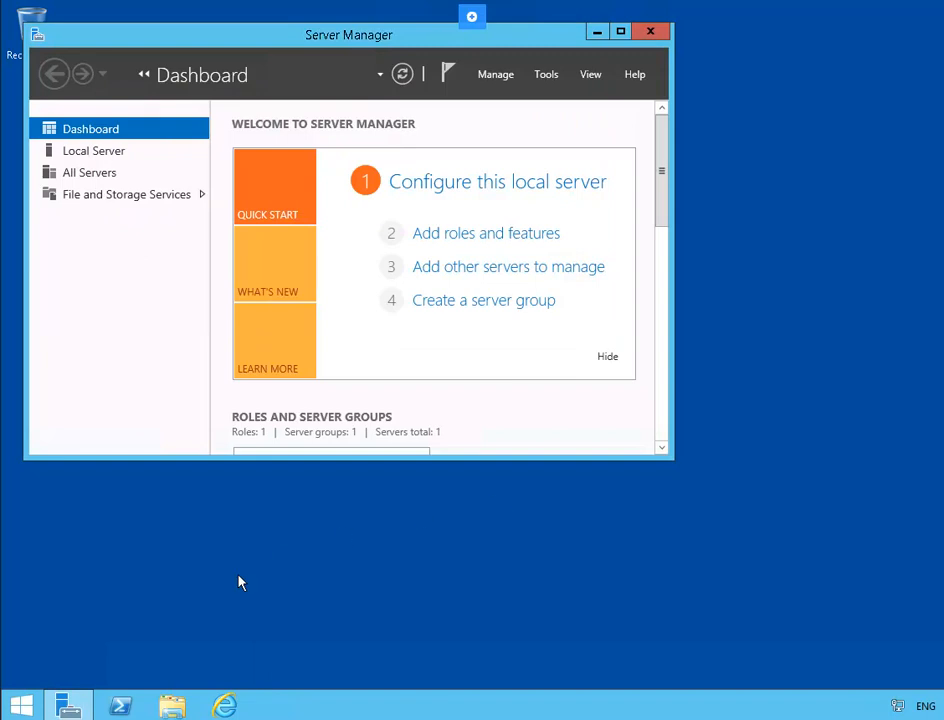
- In an administrator PowerShell, use netsh to set Ethernet 2 to static 192.168.0.20, mask 255.255.255.0
right_click(120, 705)
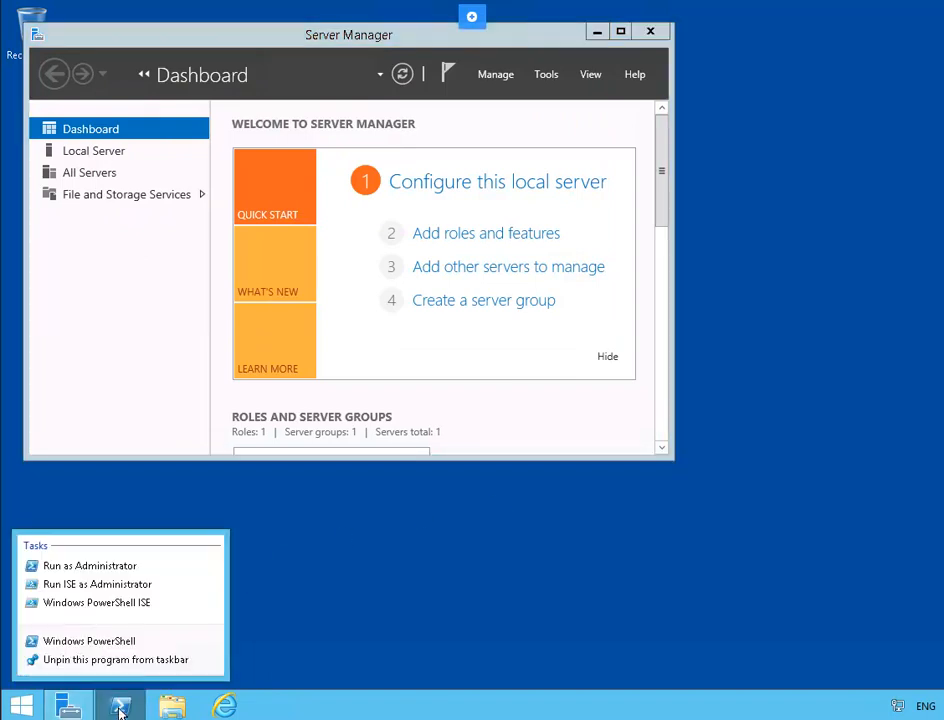
click(129, 571)
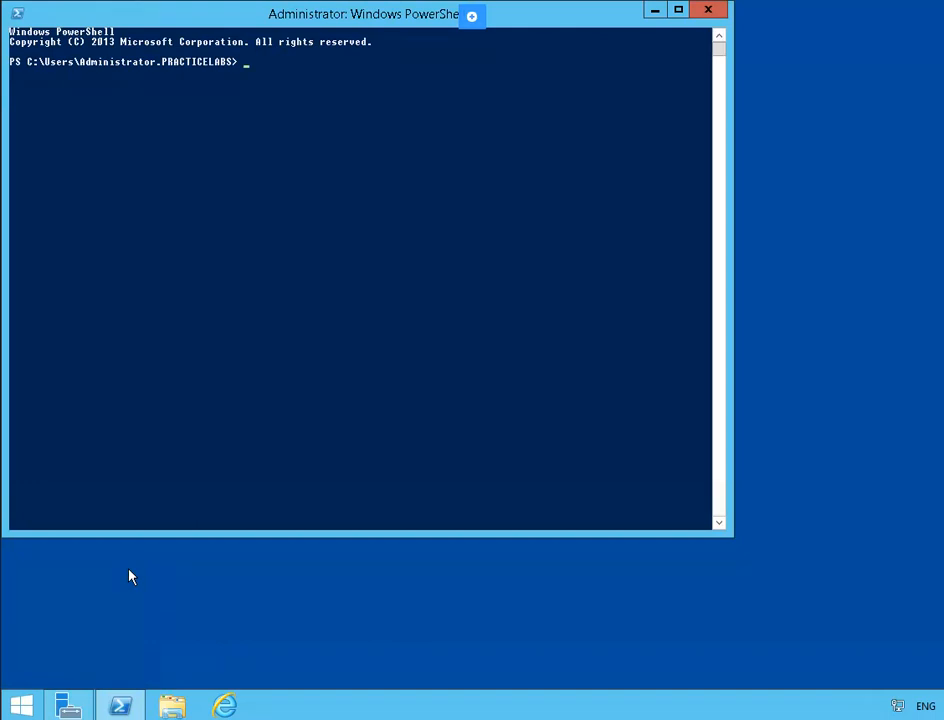
text(netsh in)
text(fac)
key(BackSpace)
key(BackSpace)
key(BackSpace)
text(terface ipv4)
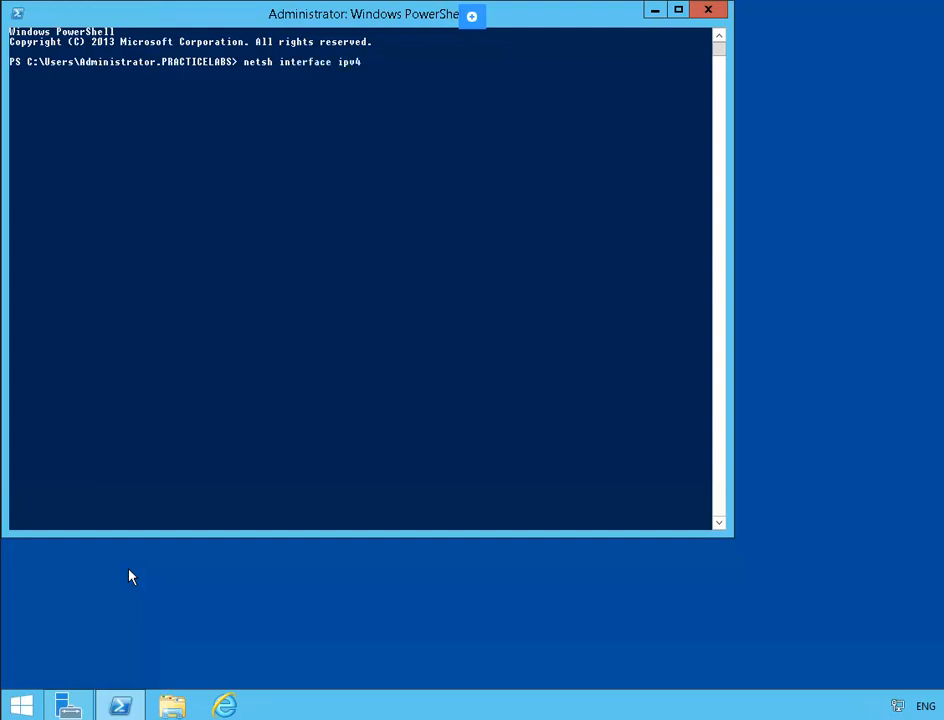
text( set address "Ethernet 2" static 19)
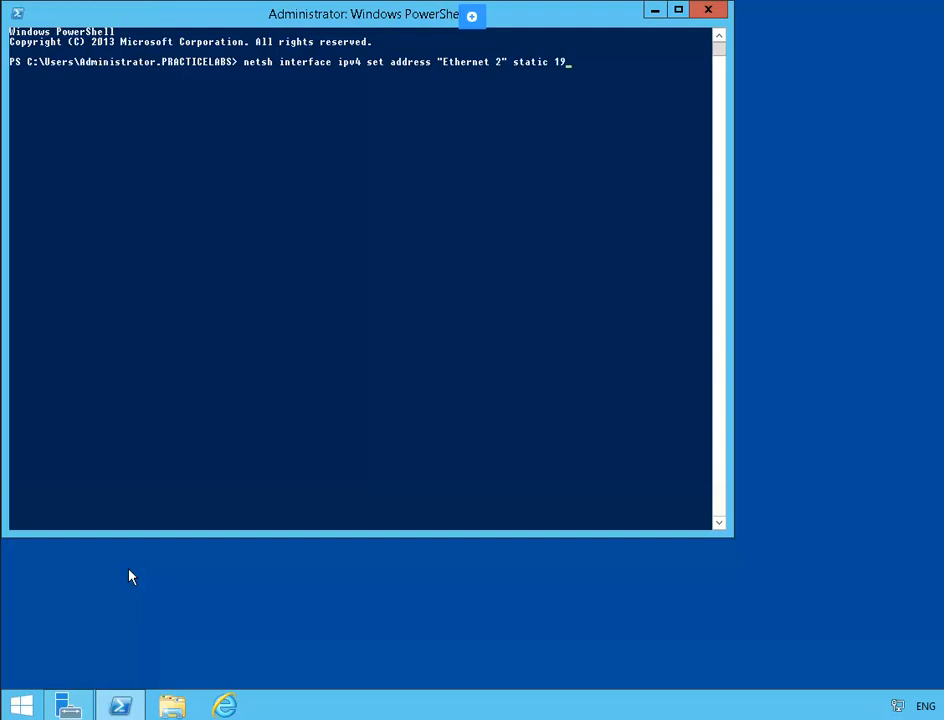
text(2.168.2.0)
text(0)
key(BackSpace)
key(BackSpace)
key(BackSpace)
text(0.20 255.255.255.)
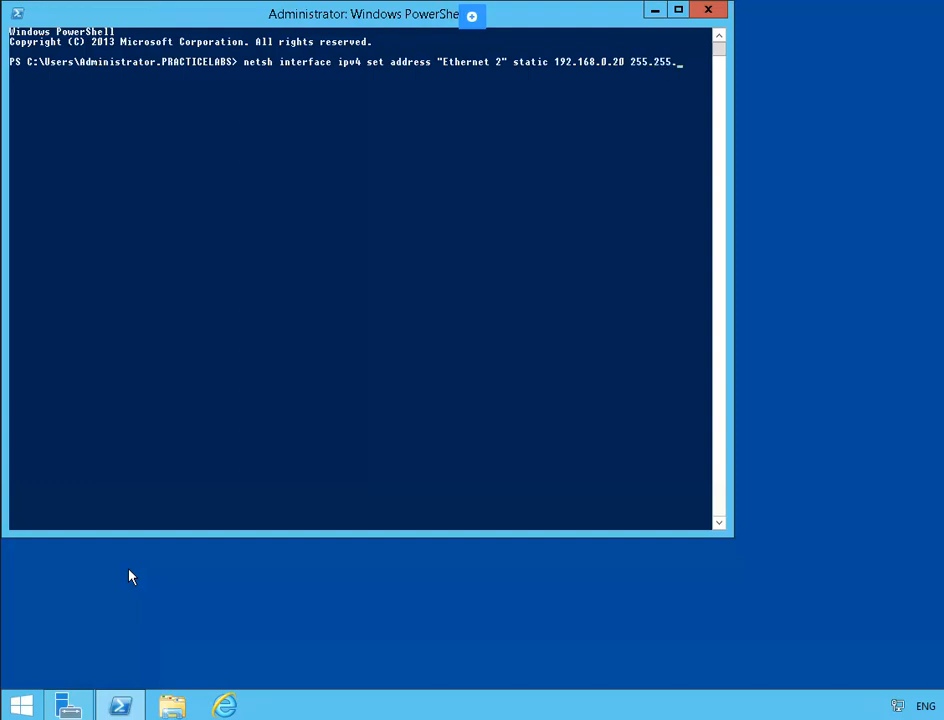
text(0)
key(Return)
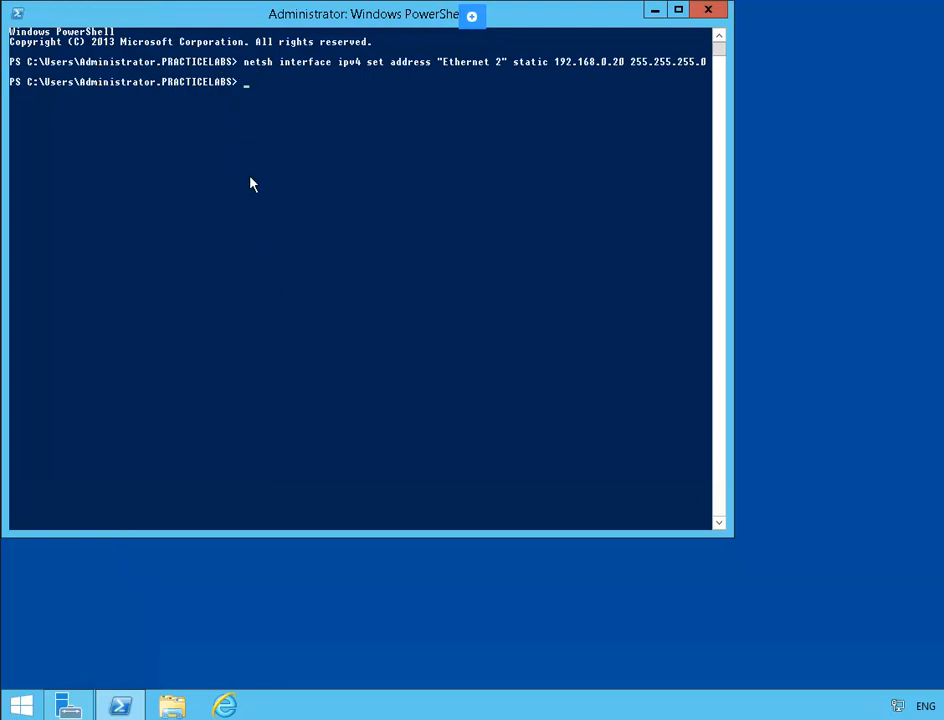
text(netsh interface ip set dns "Ethernet 2" sta)
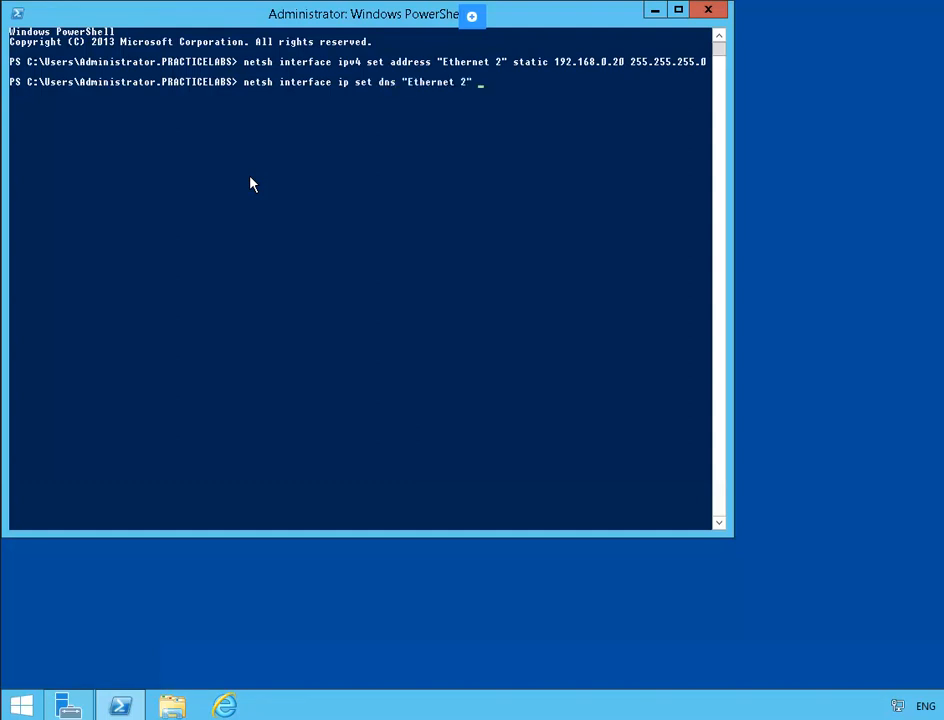
text(tic 192.168.0.1)
- Run the netsh command making 192.168.0.1 the static DNS server for Ethernet 2
key(Return)
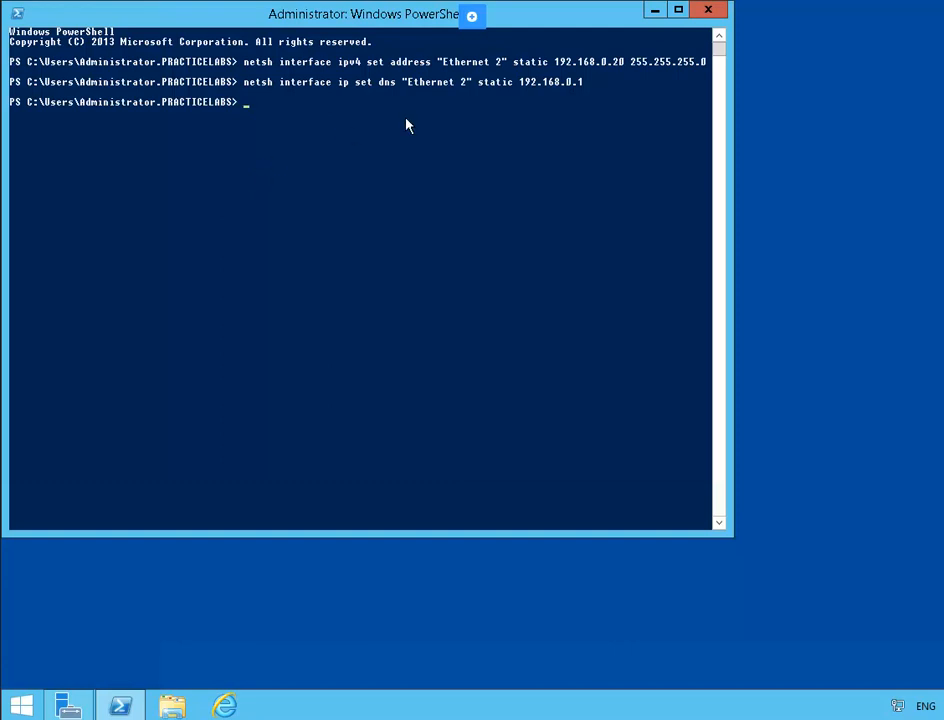
- Hide PowerShell, show the Local Server properties in Server Manager, and open the Tools menu
click(655, 11)
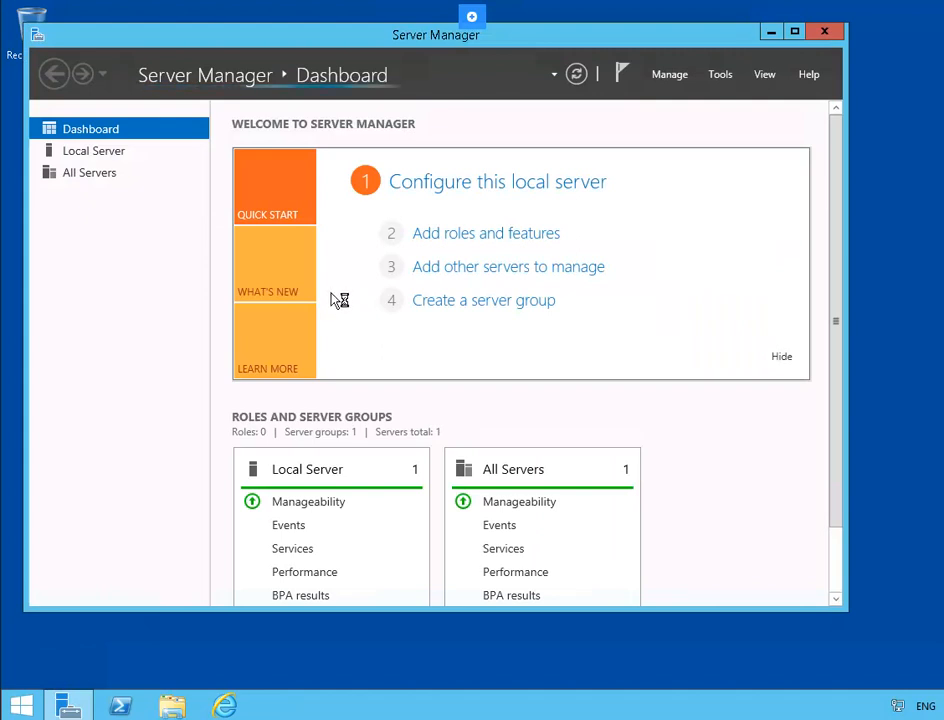
click(95, 153)
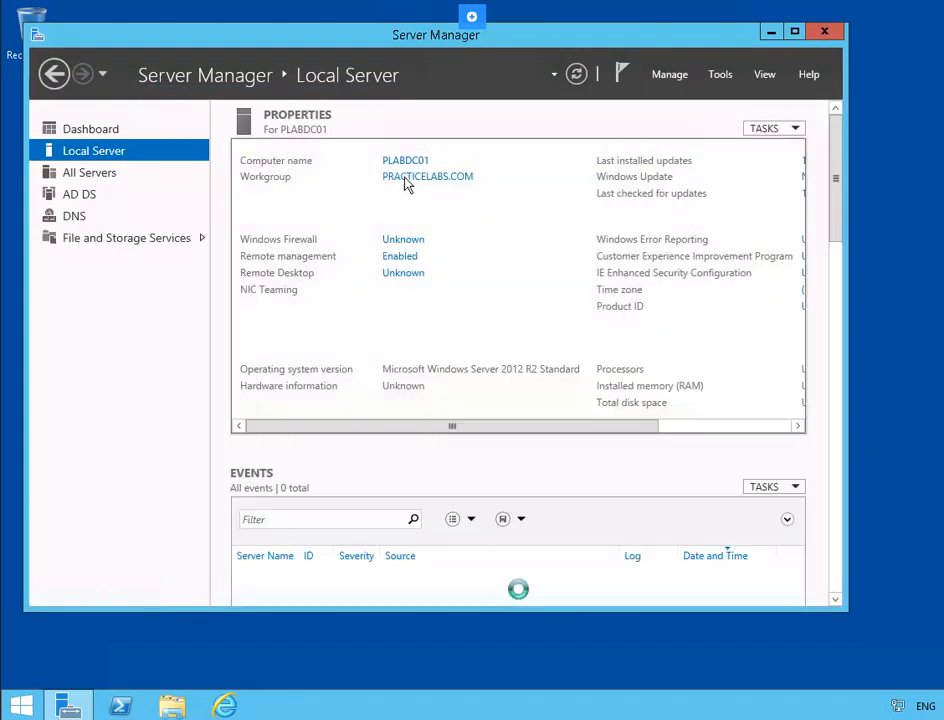
click(725, 76)
click(722, 76)
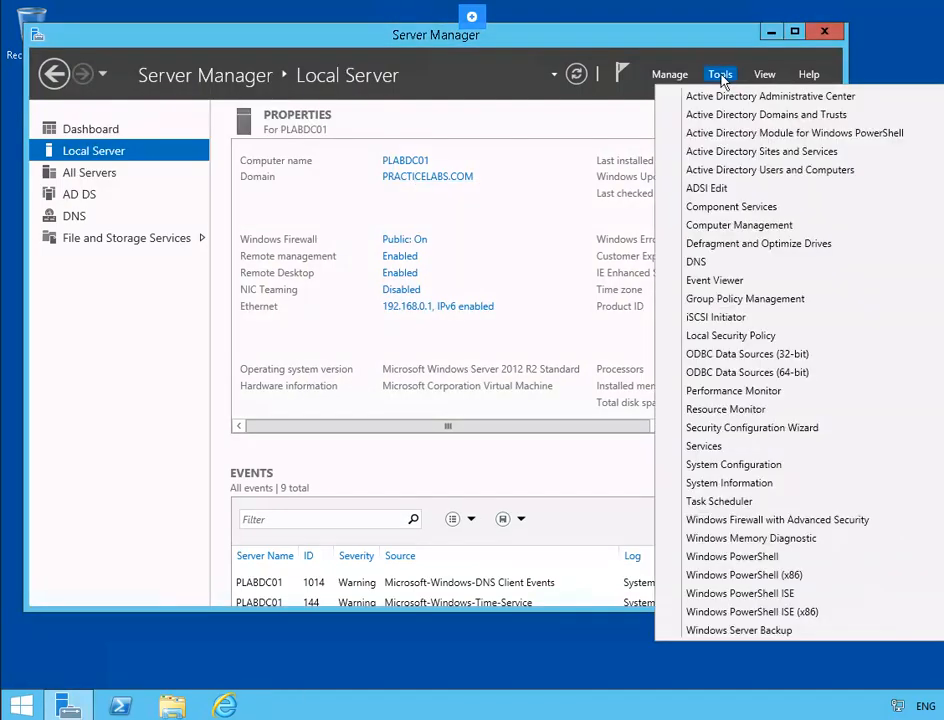
- In PRACTICELABS.COM Users, set the Administrator account's Dial-in permission to Allow access
click(819, 171)
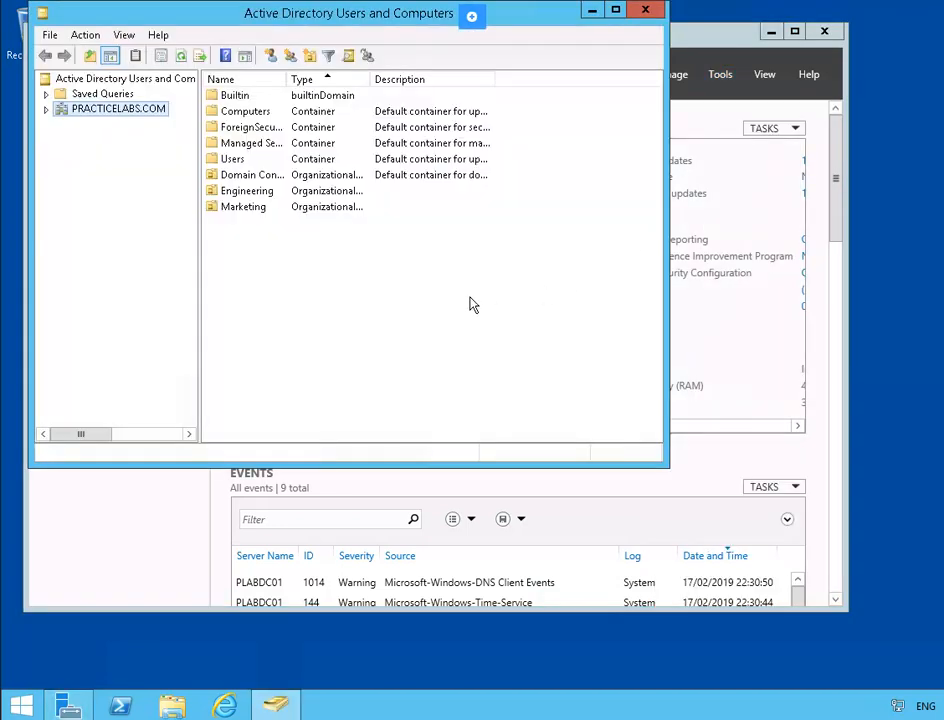
double_click(230, 160)
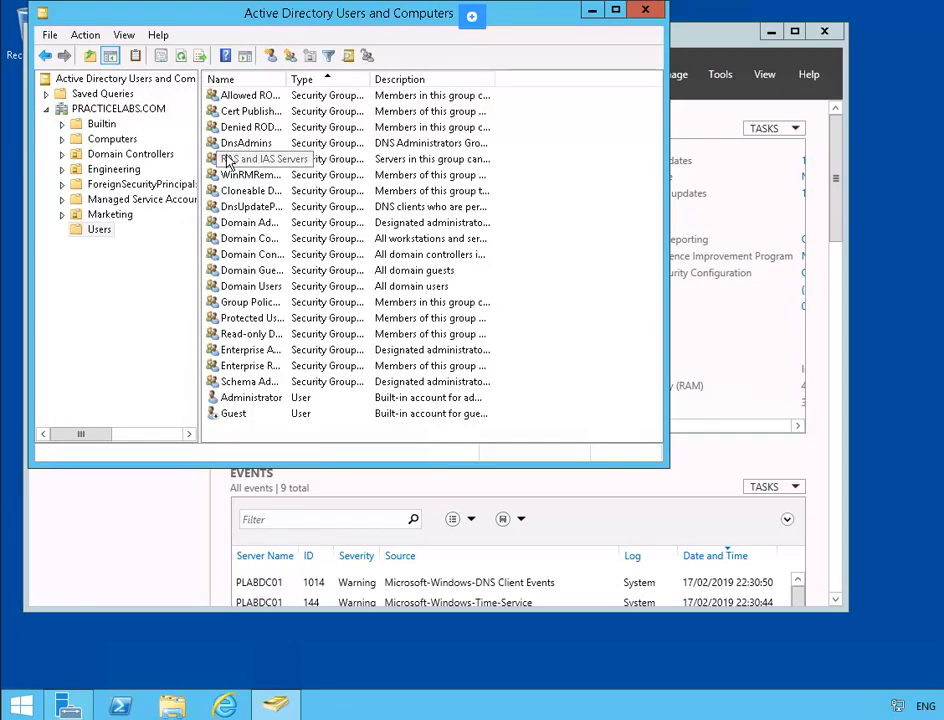
right_click(280, 401)
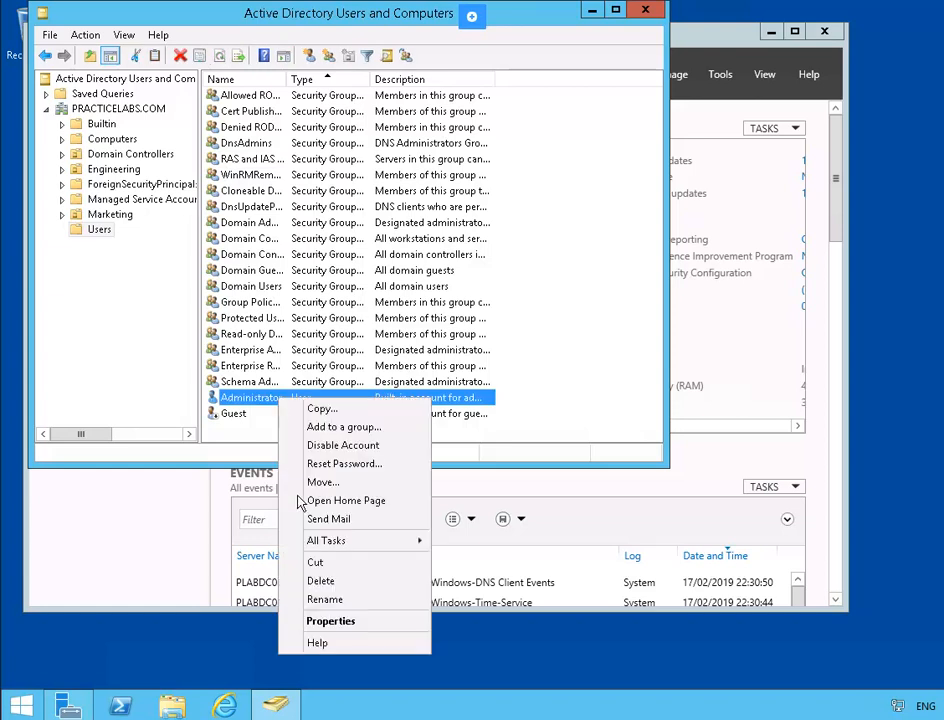
click(366, 622)
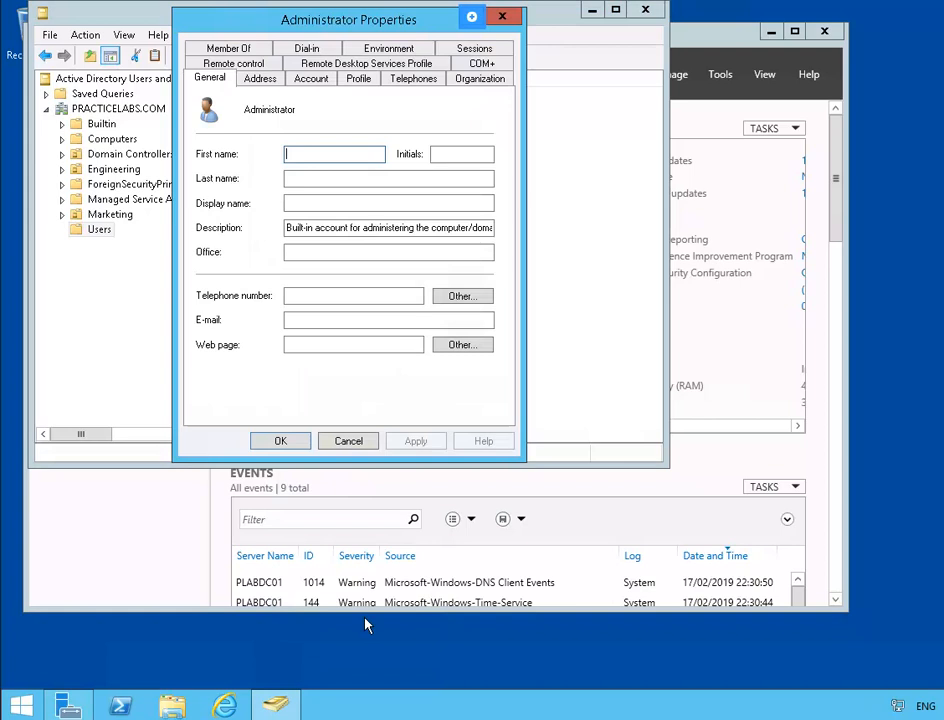
click(326, 50)
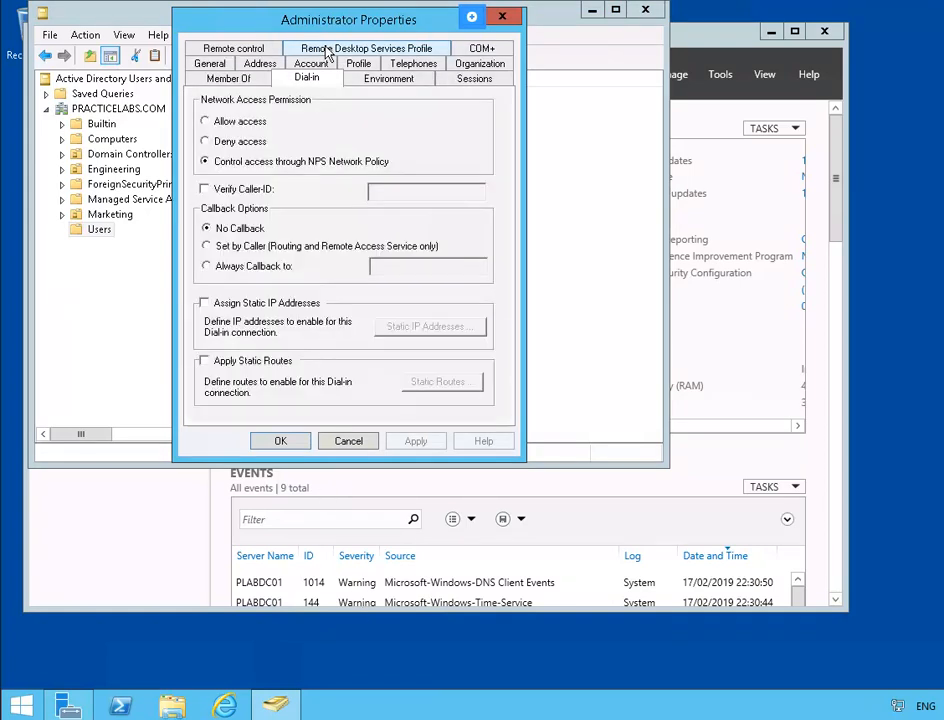
click(226, 126)
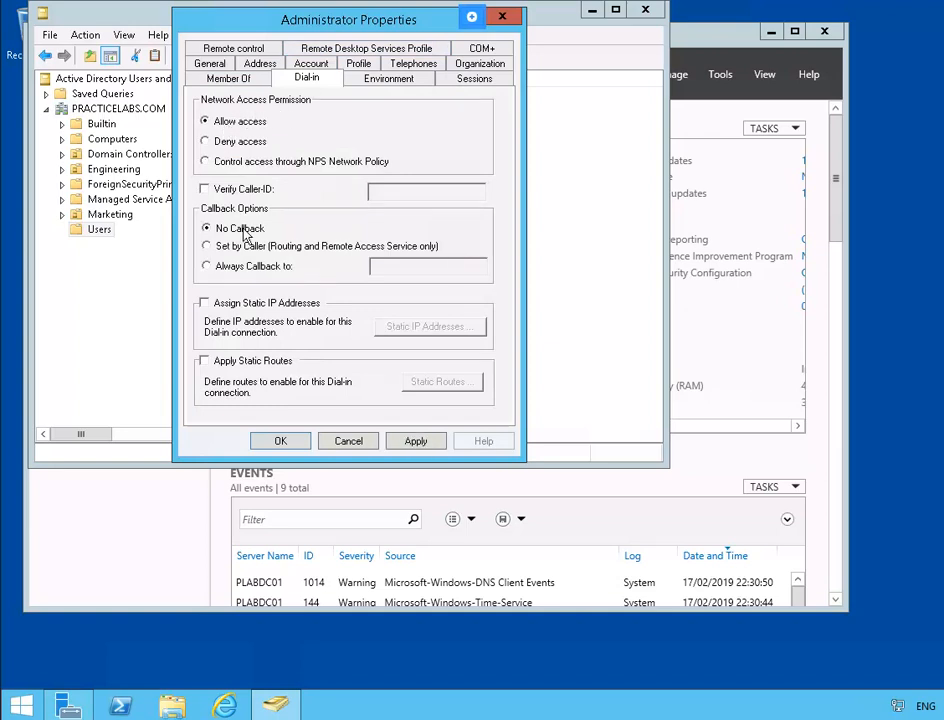
click(274, 447)
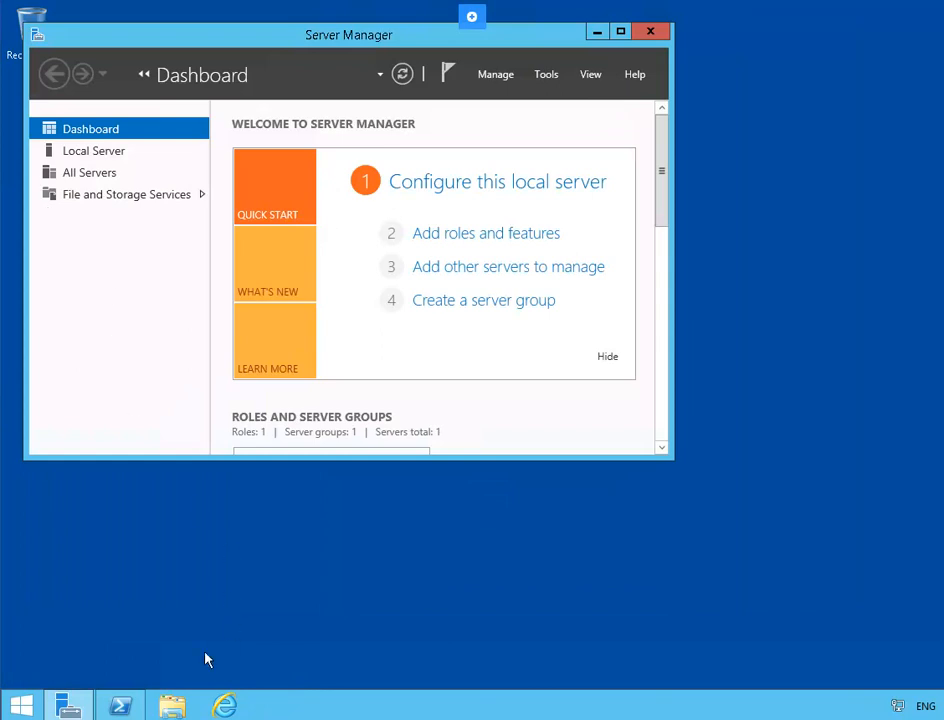
- Run Add-WindowsFeature RemoteAccess,DirectAccess-VPN,Routing -IncludeManagementTools in PowerShell
click(122, 706)
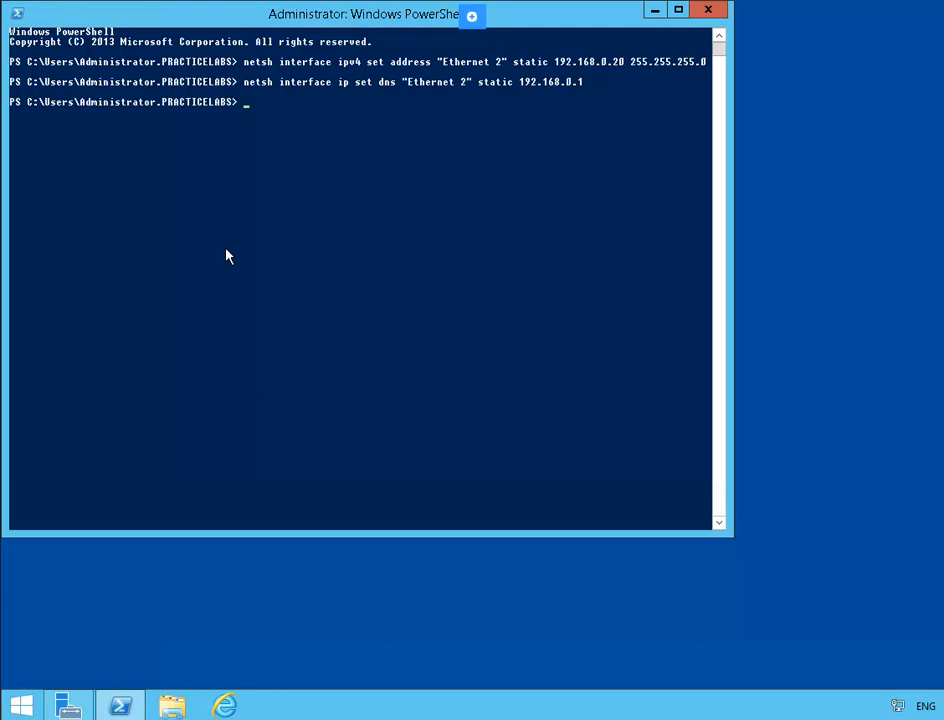
text(add-)
key(BackSpace)
text(w)
key(Tab)
key(Tab)
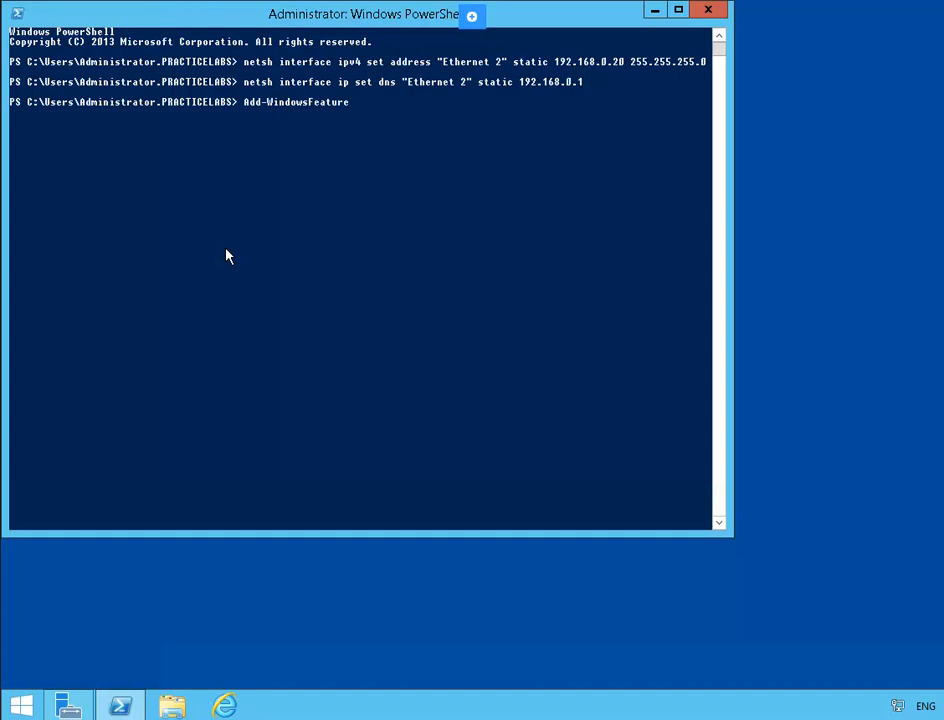
text(RemoteAccess,Direct)
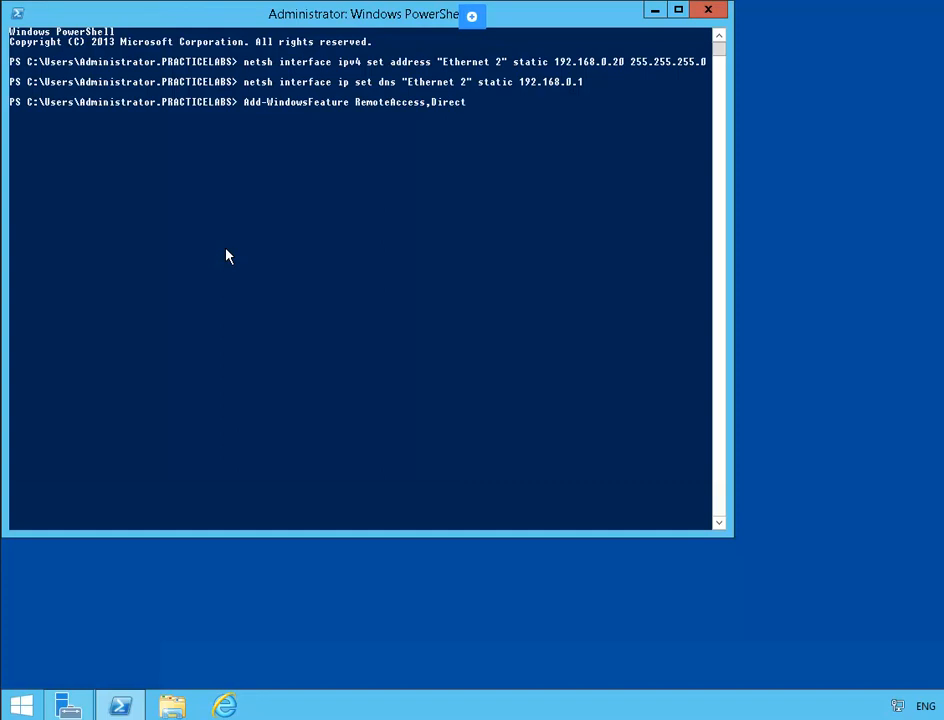
text(Access)
text(VP)
key(BackSpace)
key(BackSpace)
text(-VPN,)
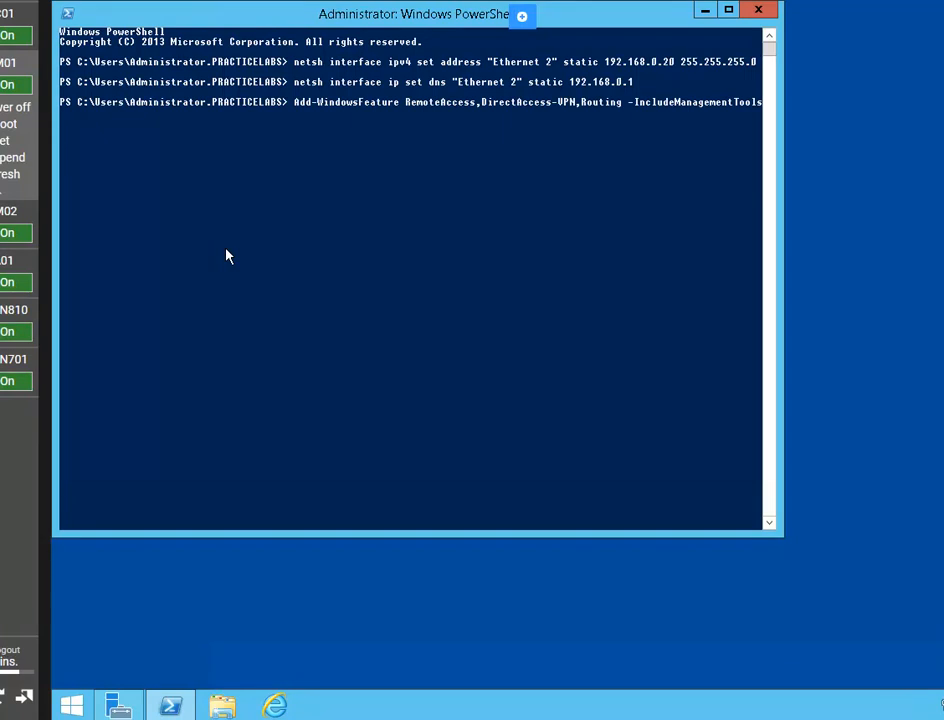
key(Return)
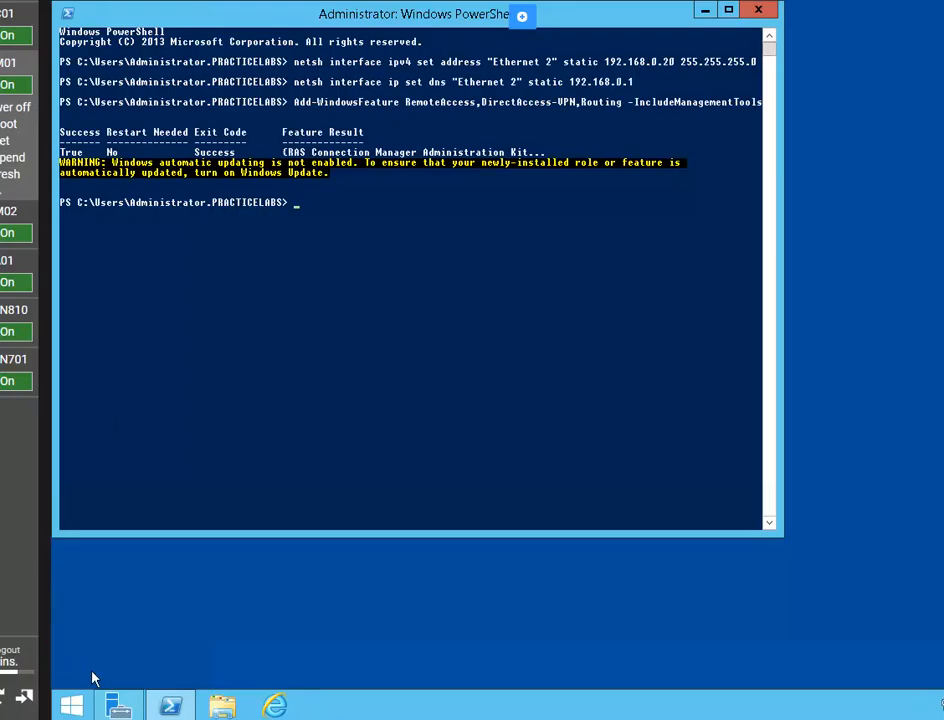
- Launch Remote Access Management and pick Deploy VPN only in the Remote Access Setup Wizard
click(118, 706)
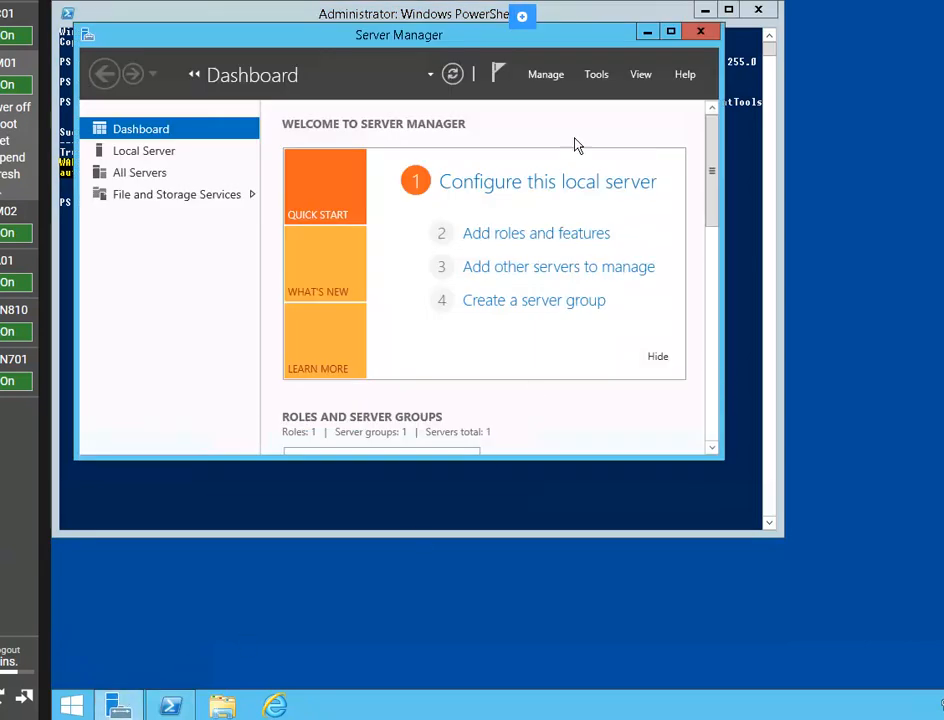
click(597, 75)
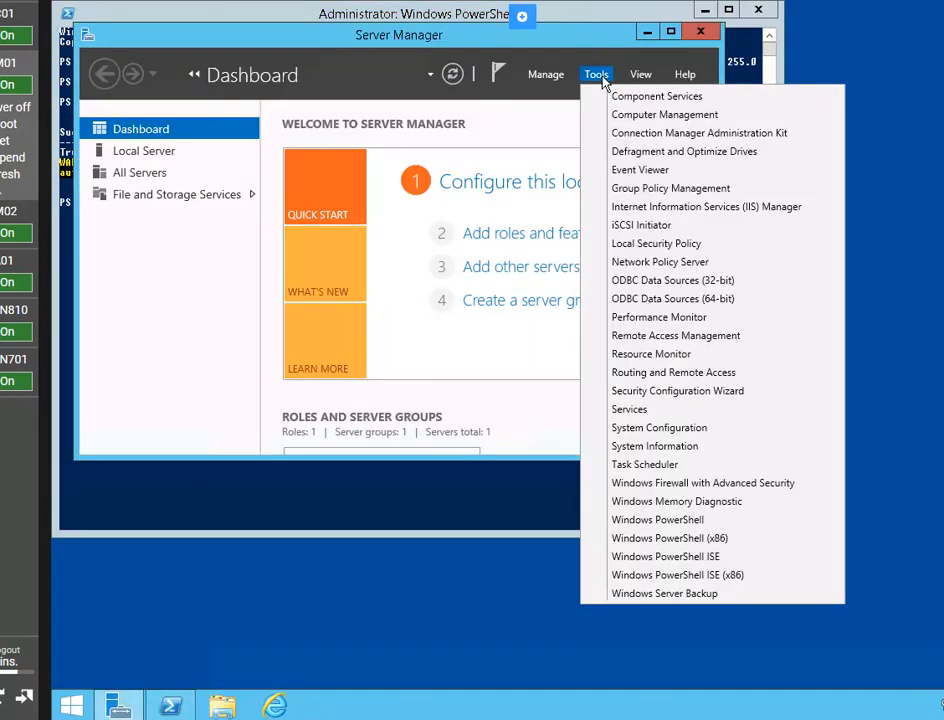
click(769, 342)
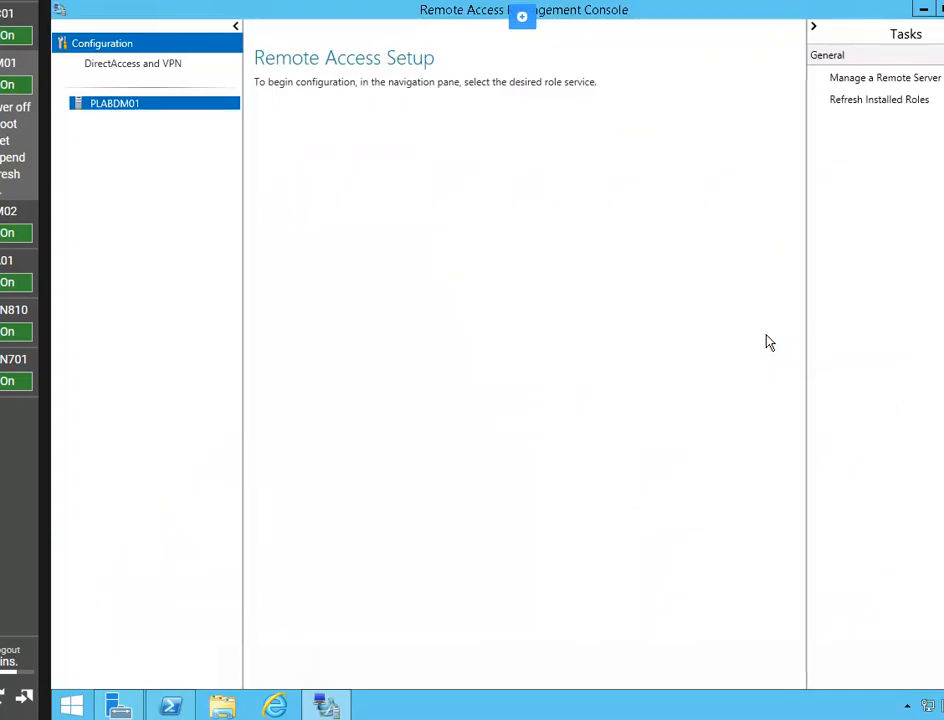
click(146, 65)
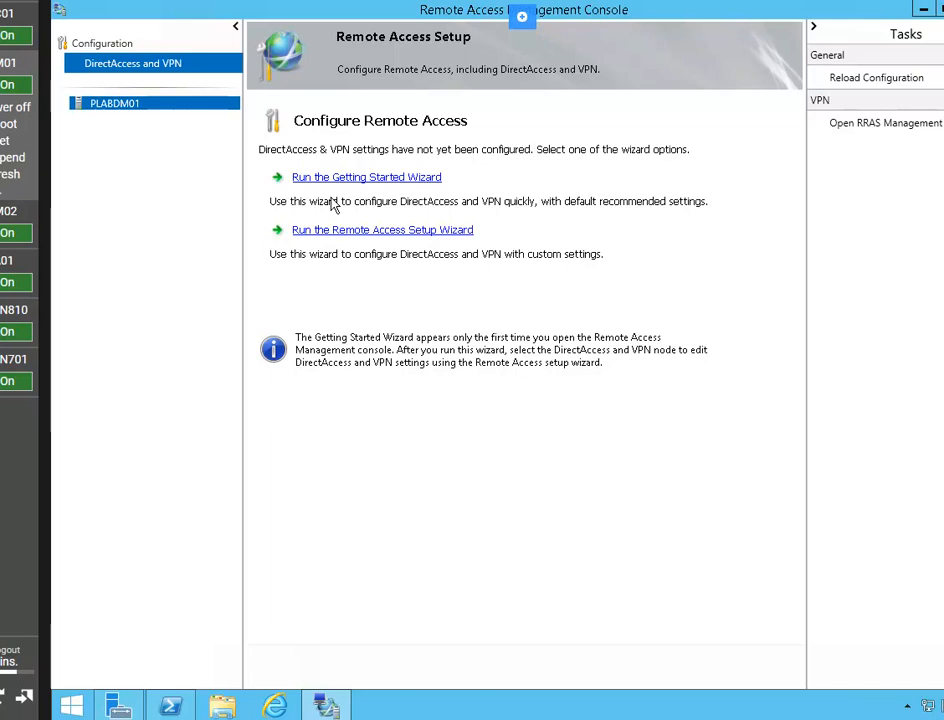
click(377, 232)
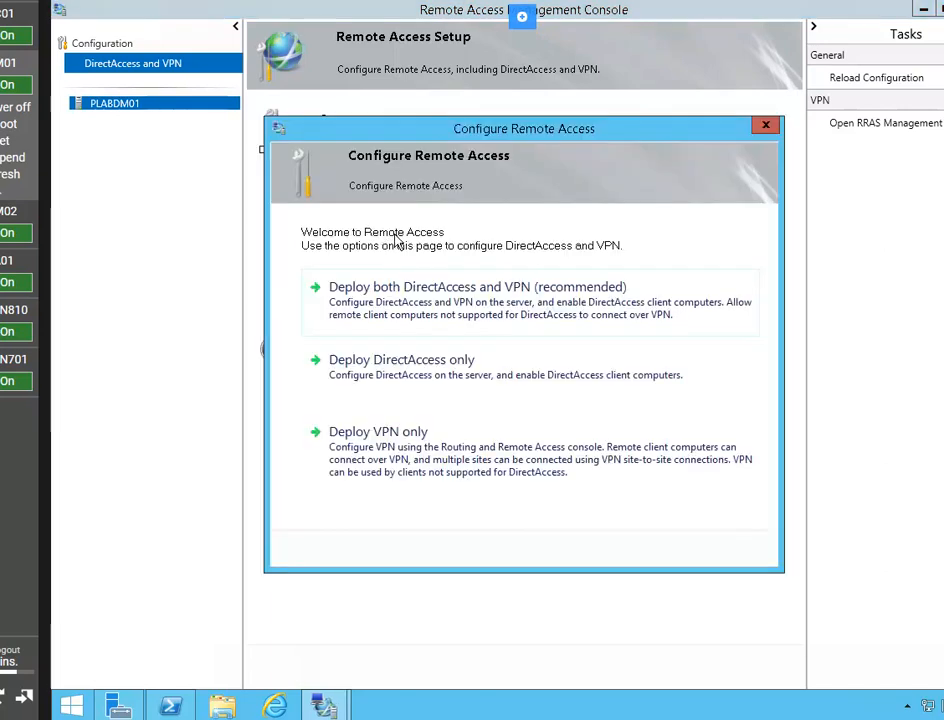
click(463, 461)
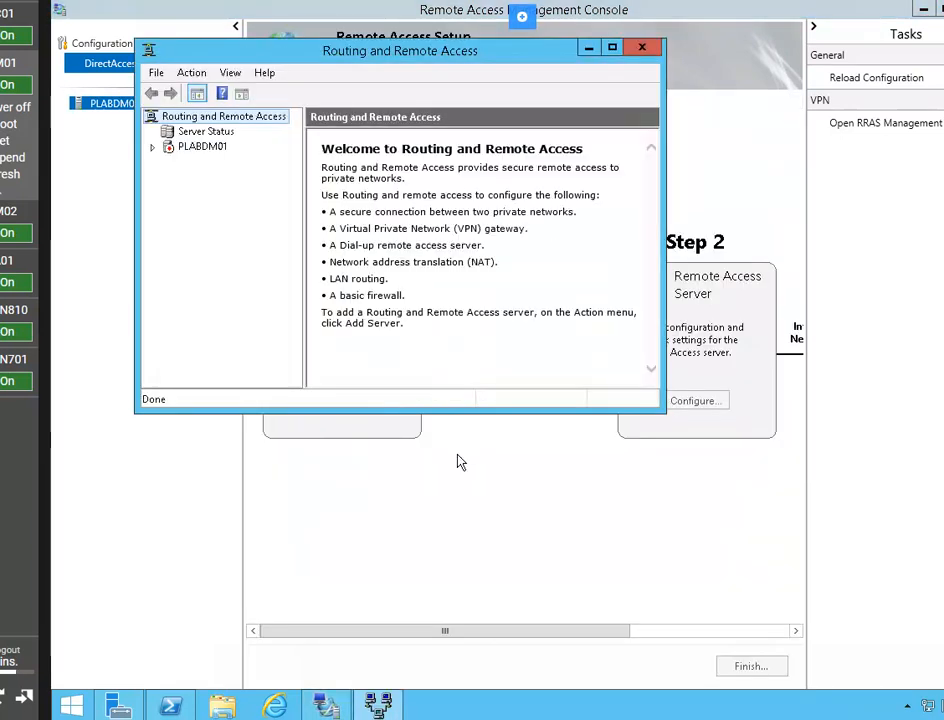
- Configure PLABDM01 for VPN remote access on Ethernet 2 with static packet filters turned off
right_click(221, 150)
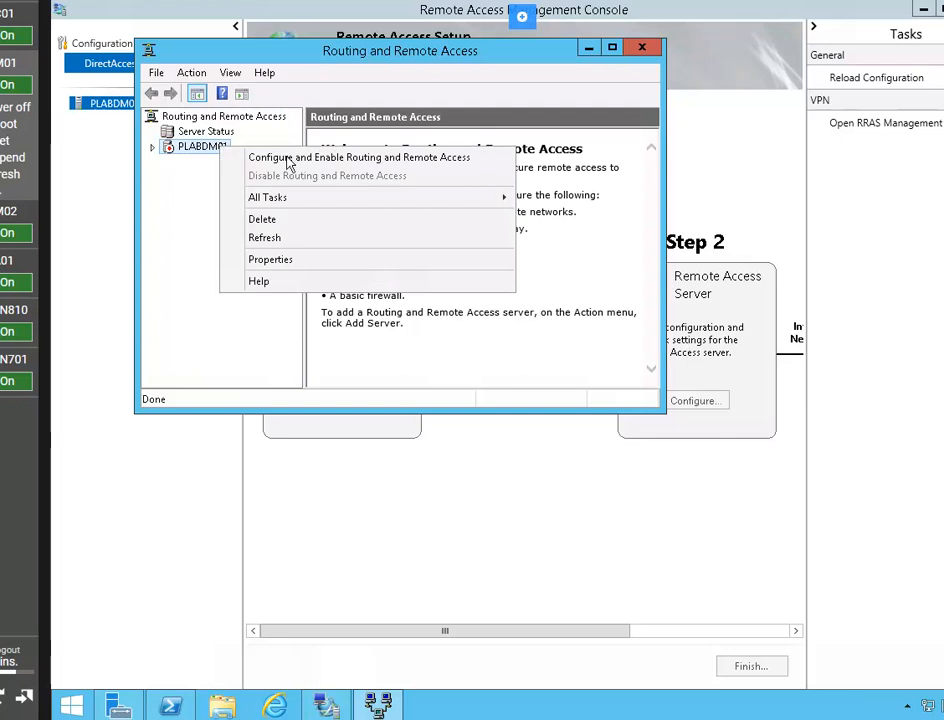
click(470, 158)
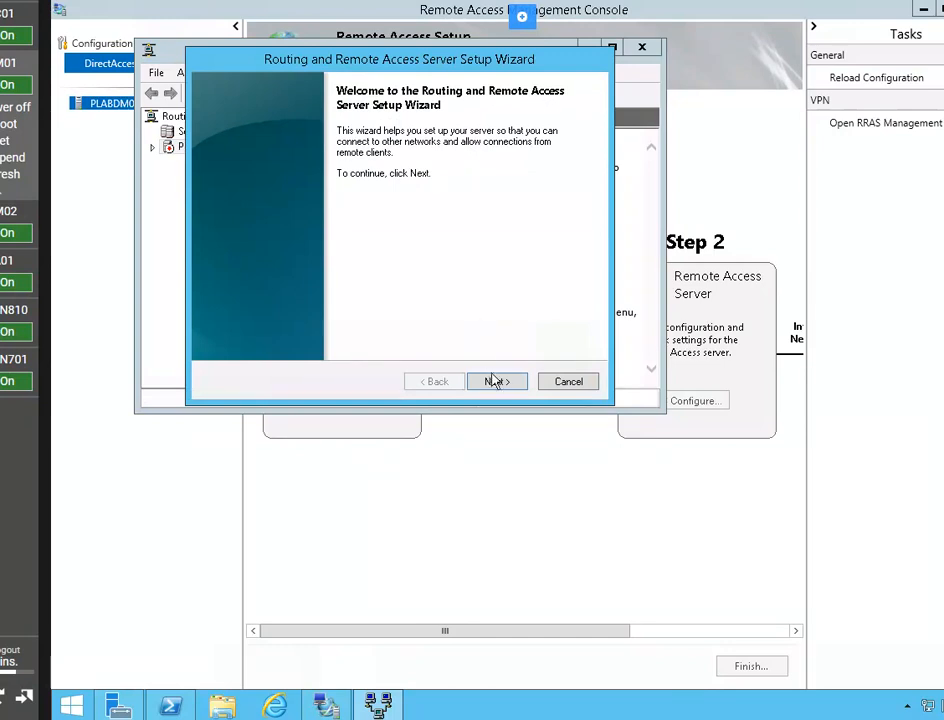
click(497, 382)
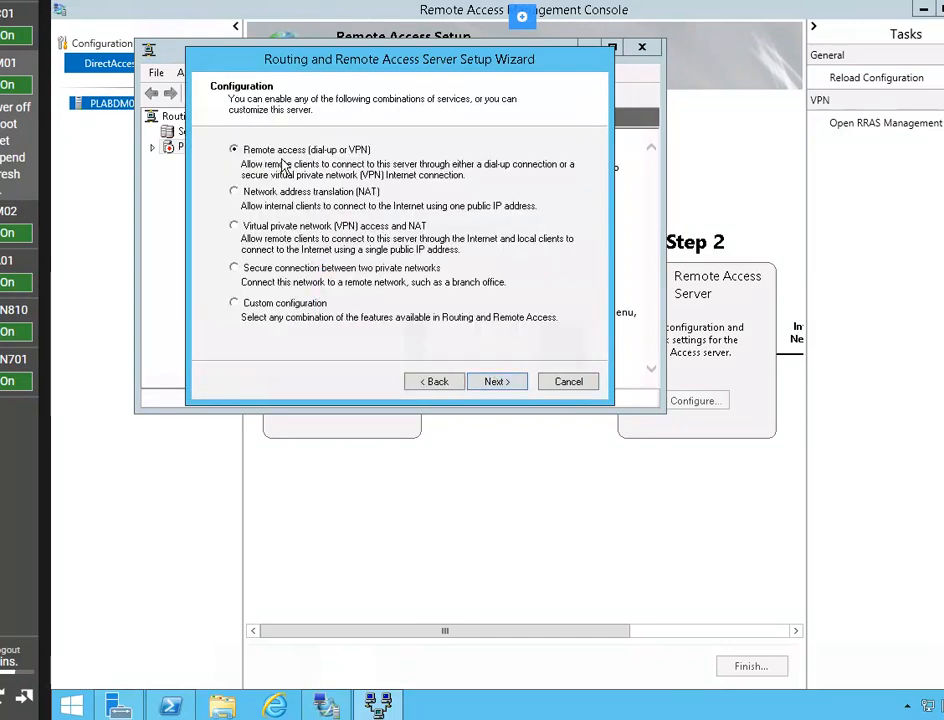
click(502, 382)
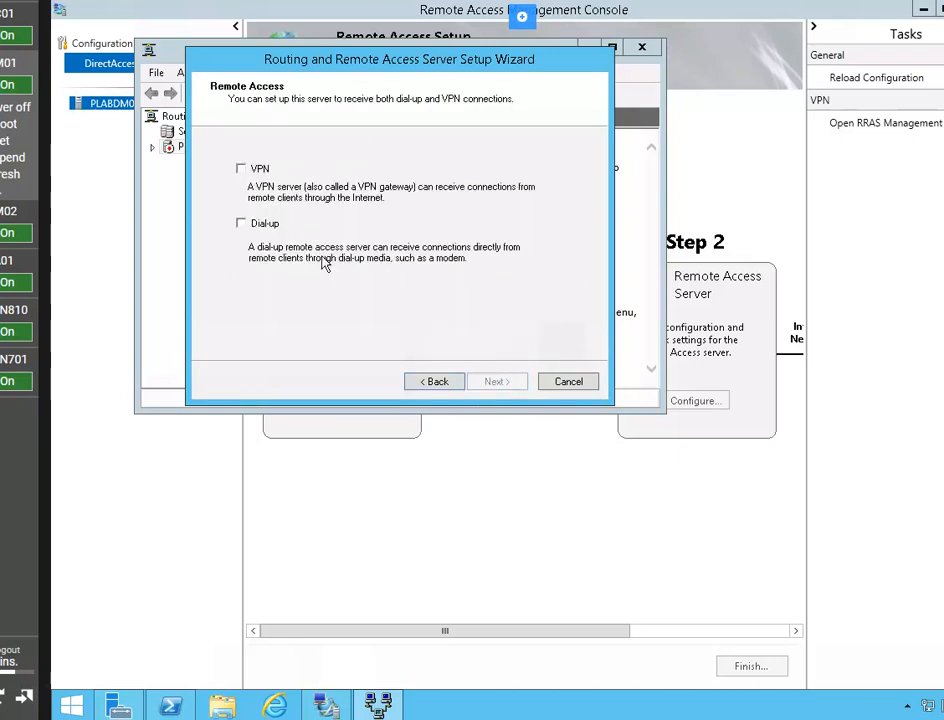
click(240, 169)
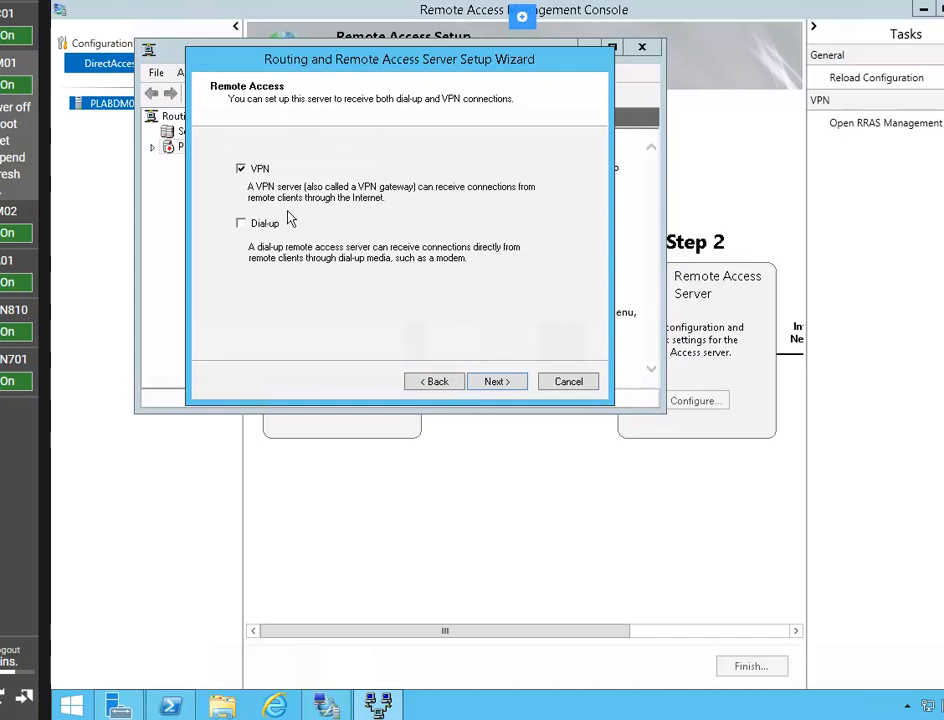
click(503, 381)
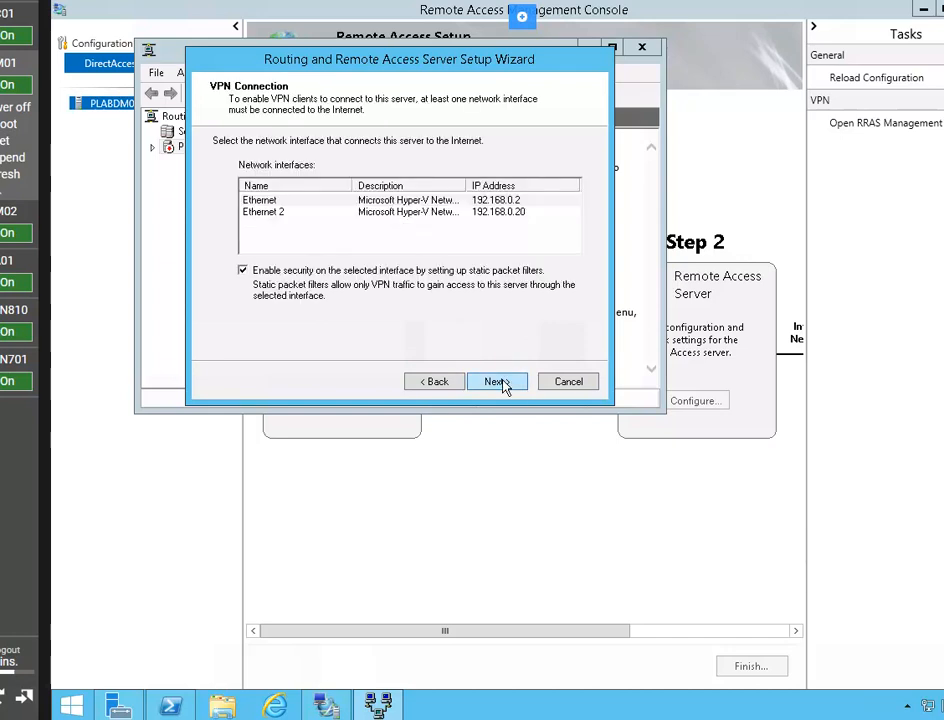
click(293, 214)
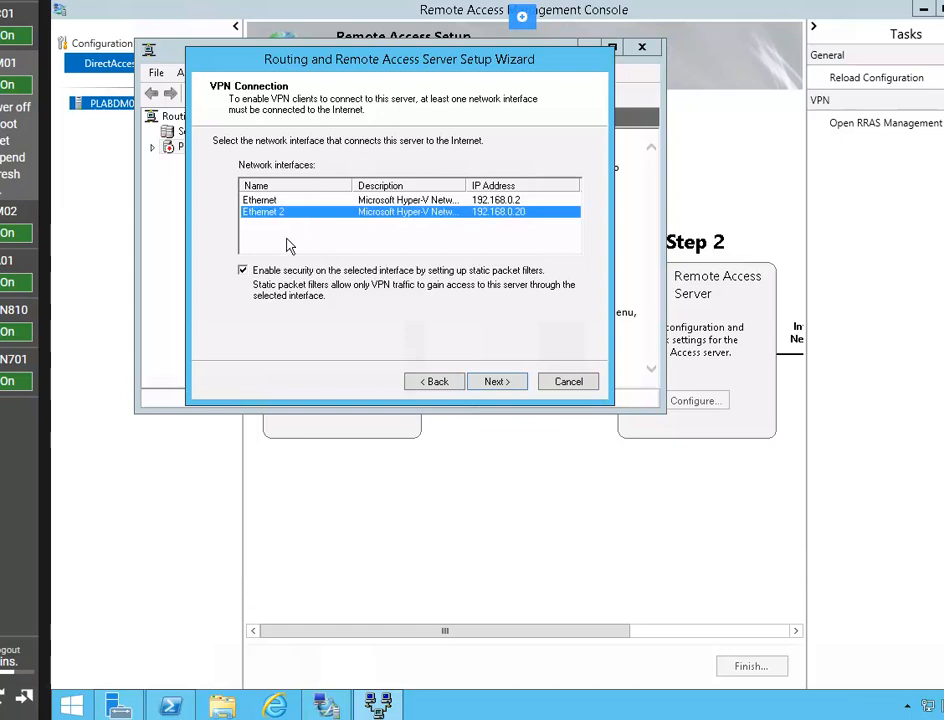
click(243, 270)
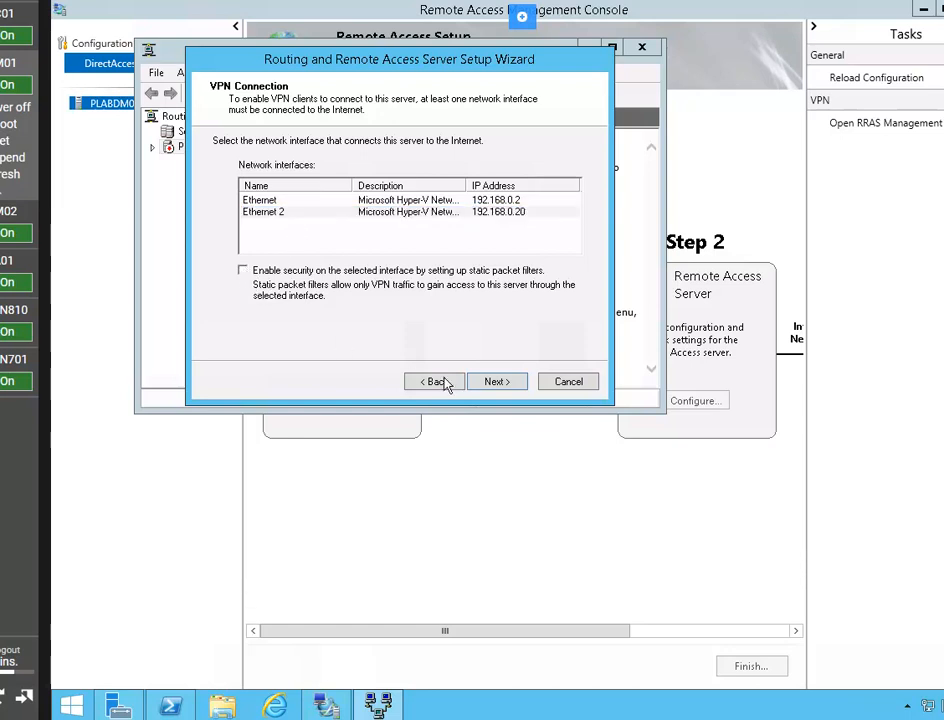
click(497, 383)
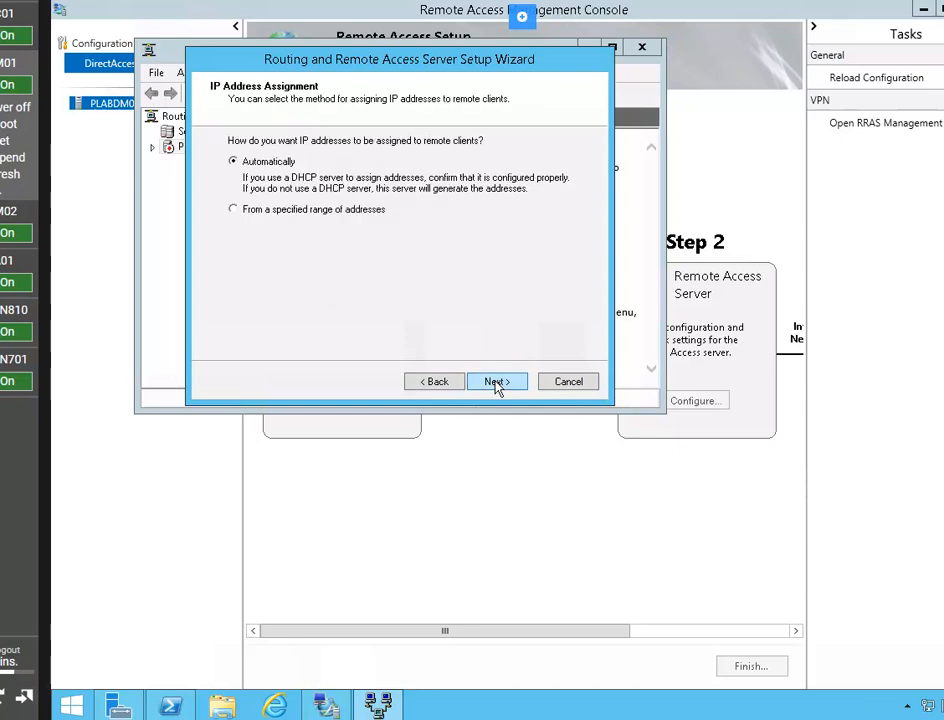
- Pool client addresses 10.10.0.100–10.10.0.120, use no RADIUS server, and finish the wizard
click(233, 211)
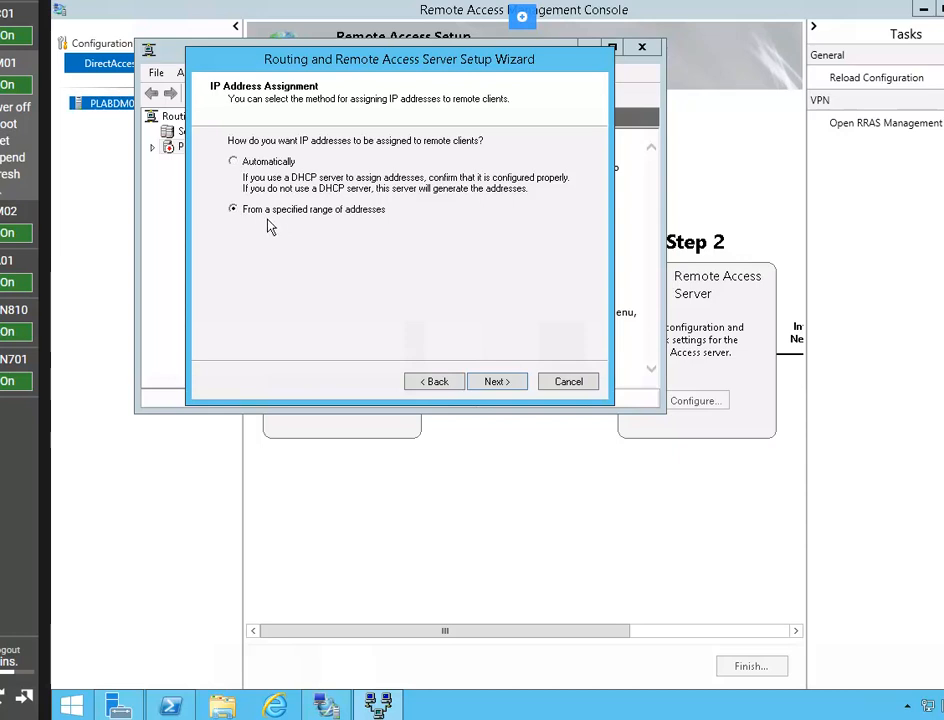
click(508, 386)
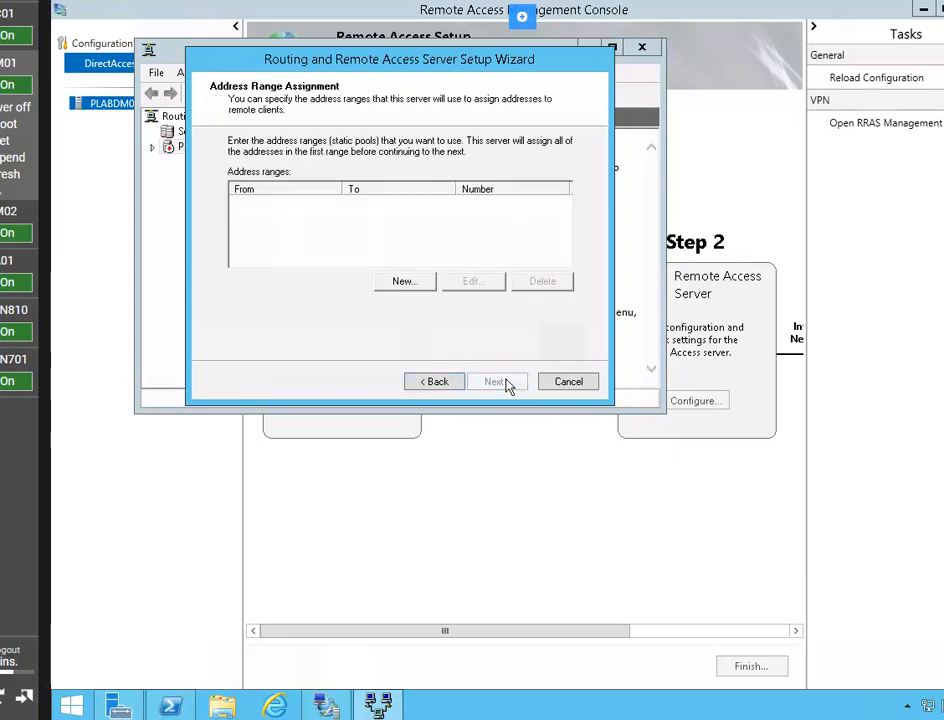
click(418, 283)
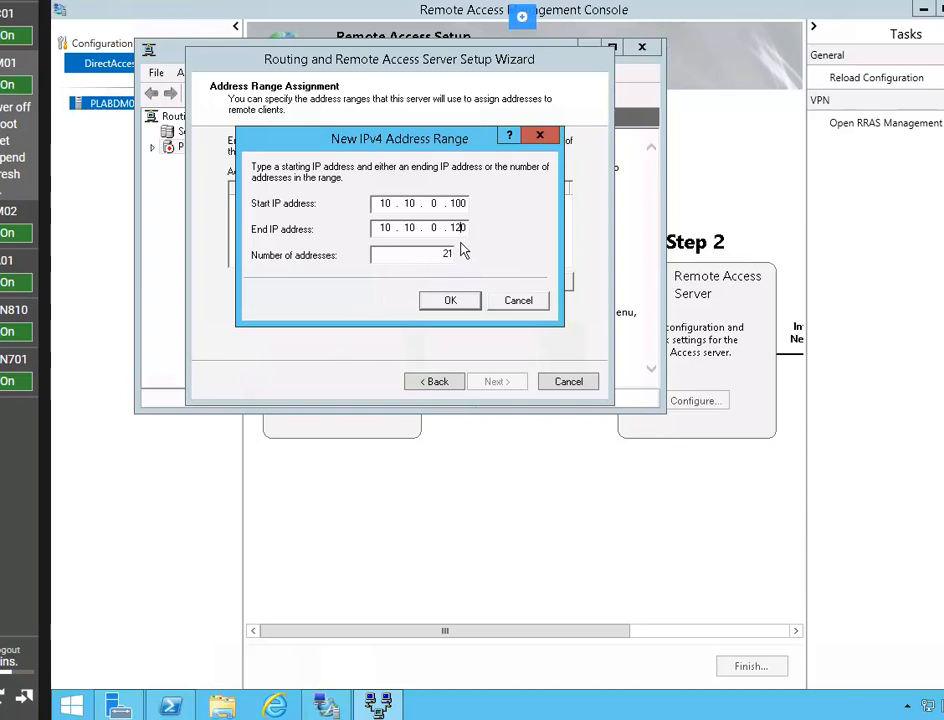
click(450, 303)
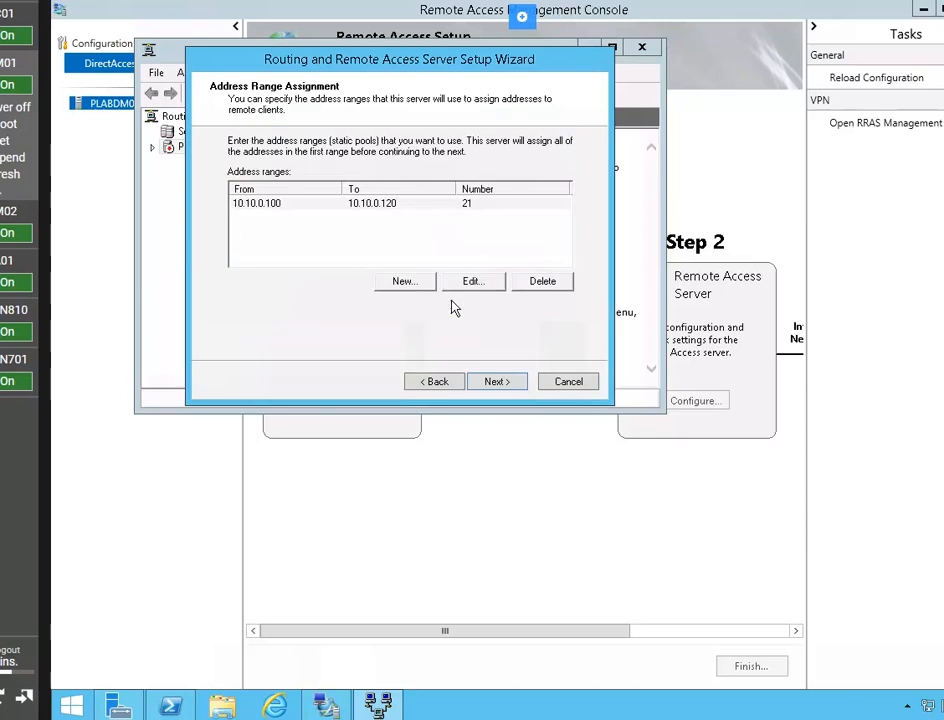
click(497, 382)
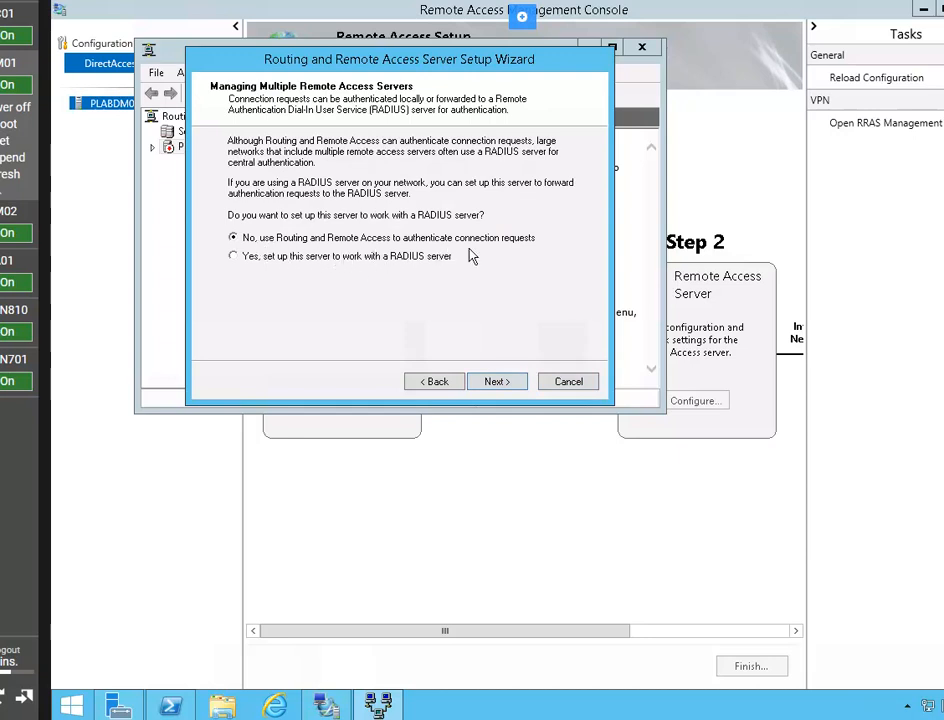
click(497, 382)
click(506, 386)
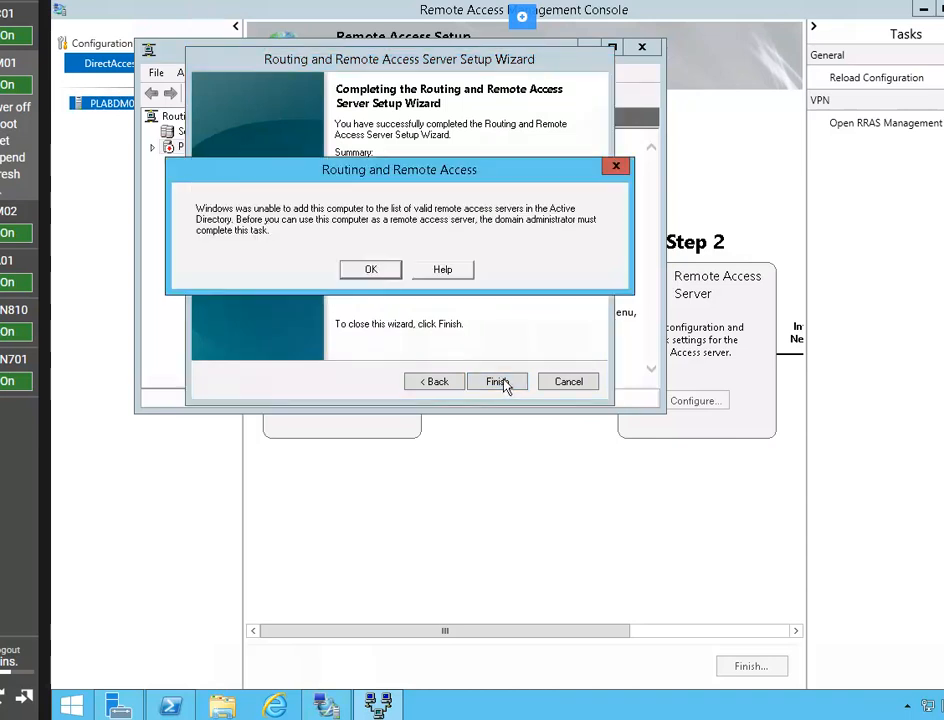
- Dismiss the Active Directory and DHCP Relay Agent notices, then view the server's Ports list
click(373, 270)
click(373, 270)
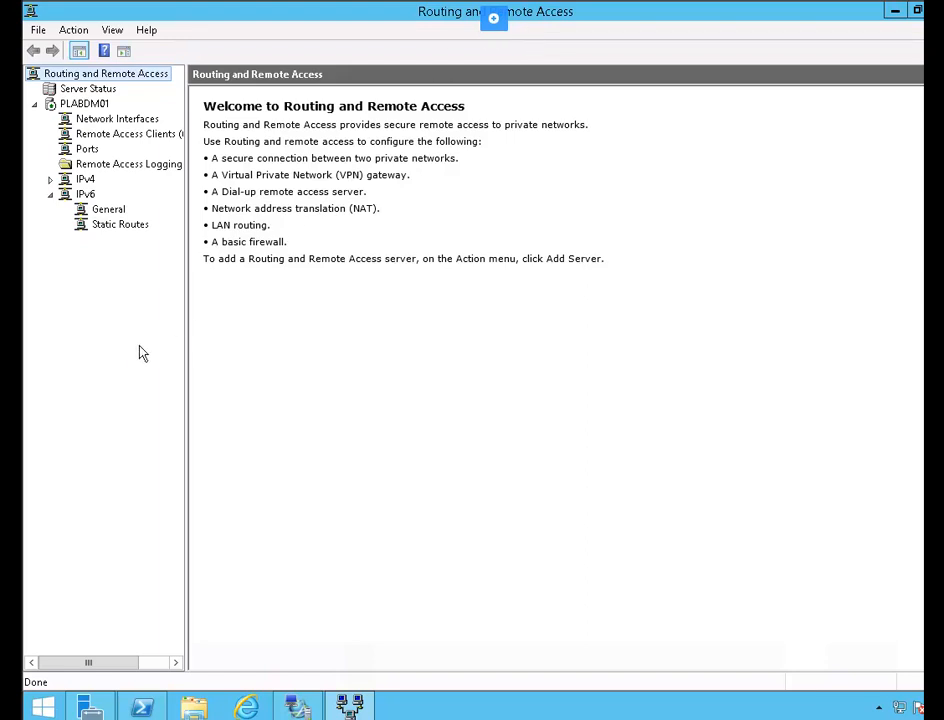
click(86, 150)
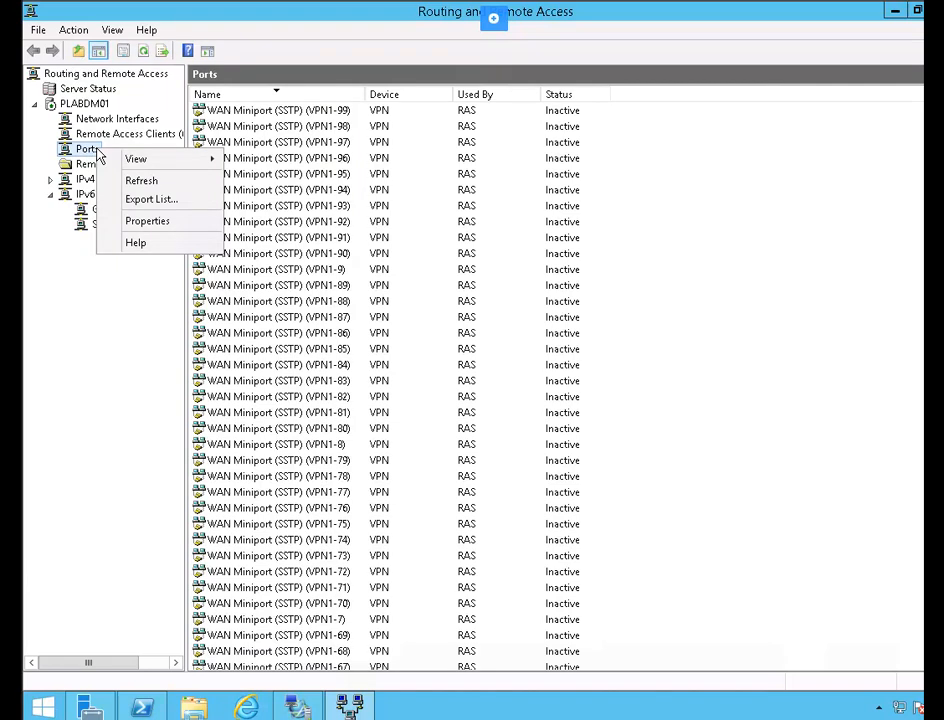
- Untick demand-dial routing for WAN Miniport (PPTP) and set its phone number to 192.168.0.20
click(178, 231)
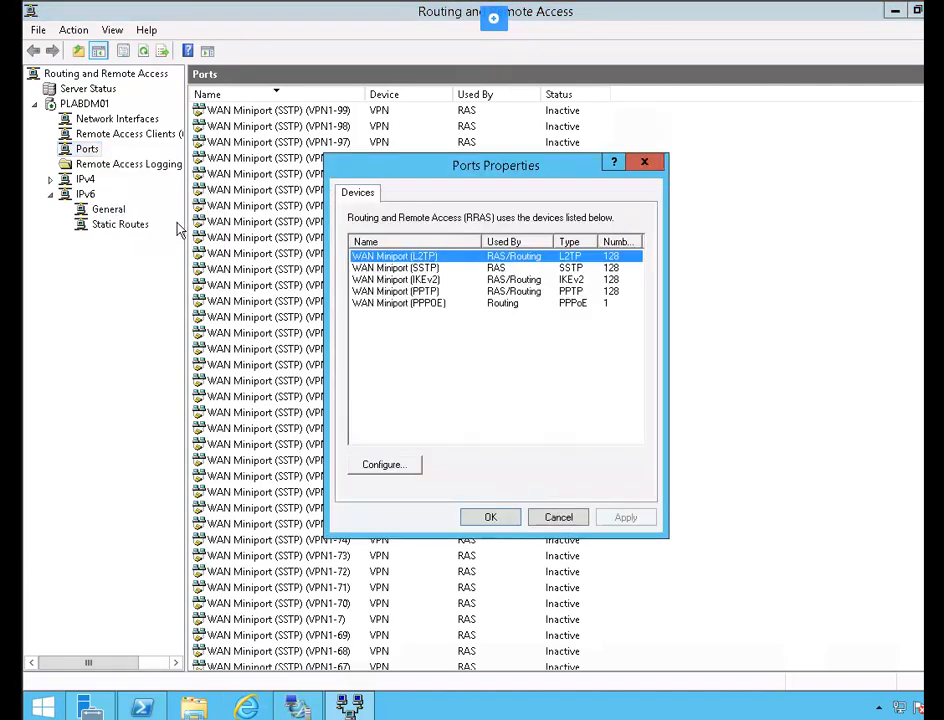
click(444, 291)
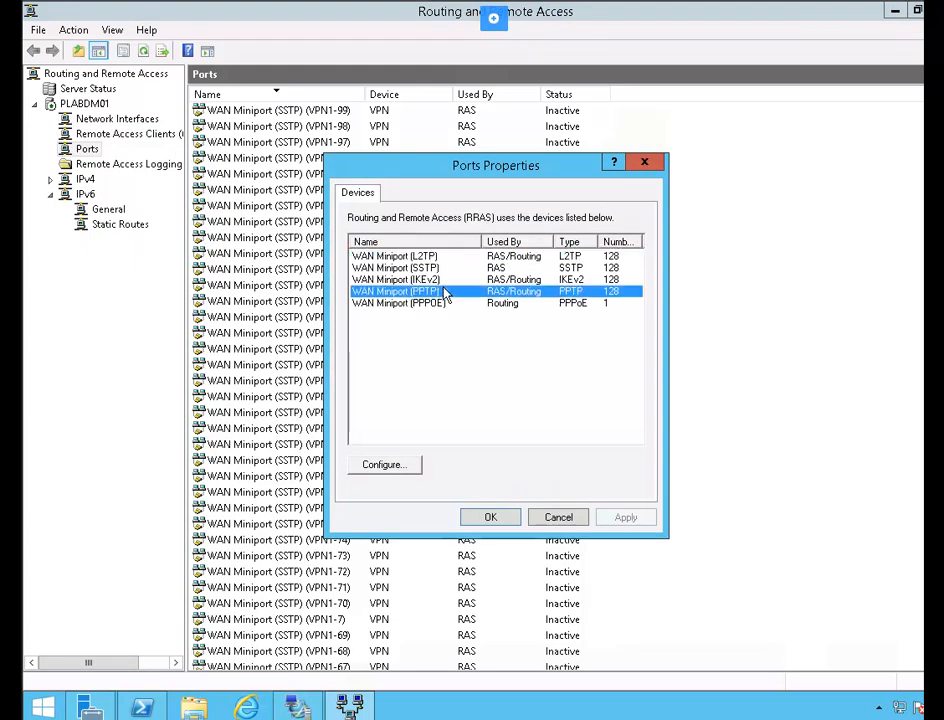
click(415, 466)
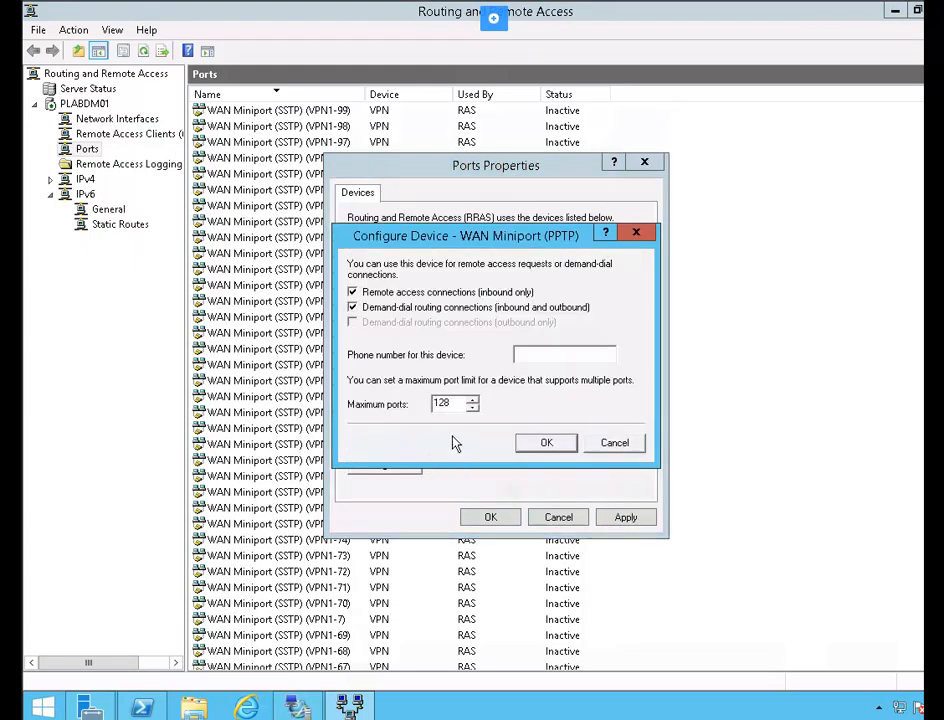
click(406, 313)
key(Tab)
text(192.168.0.20)
click(534, 447)
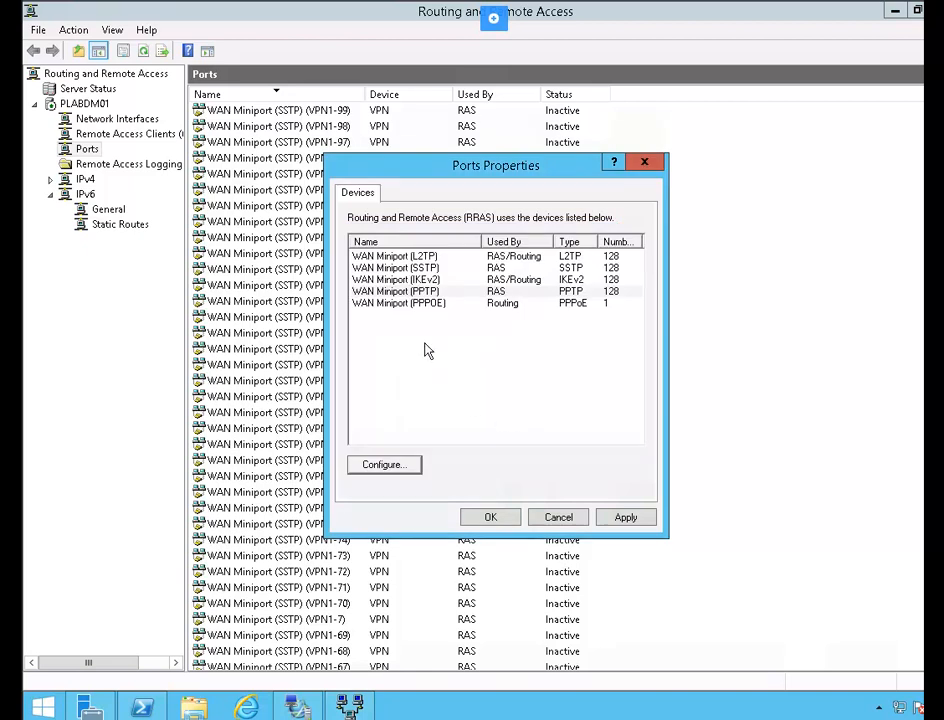
- Untick demand-dial routing for WAN Miniport (L2TP), set phone number 192.168.0.20, and apply the port changes
click(420, 257)
click(405, 468)
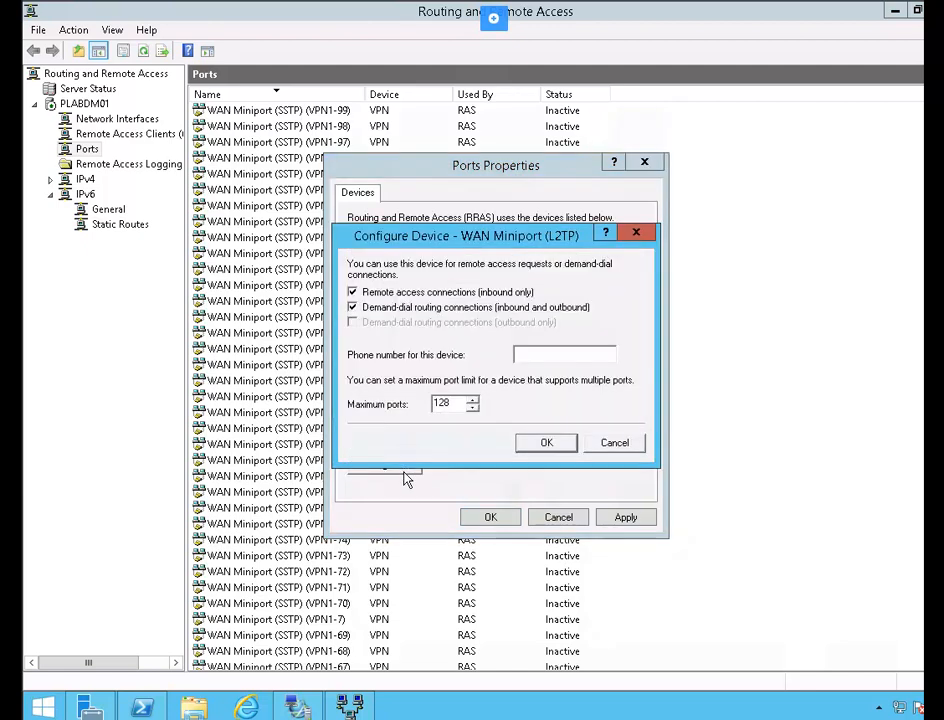
click(353, 308)
click(550, 354)
text(192.168.0.20)
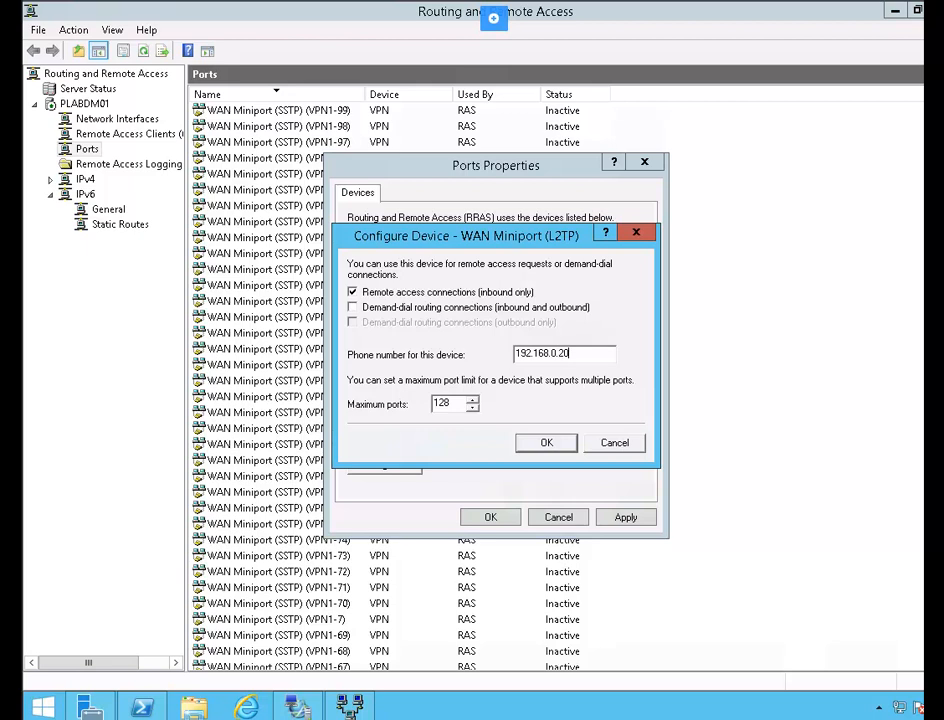
click(547, 443)
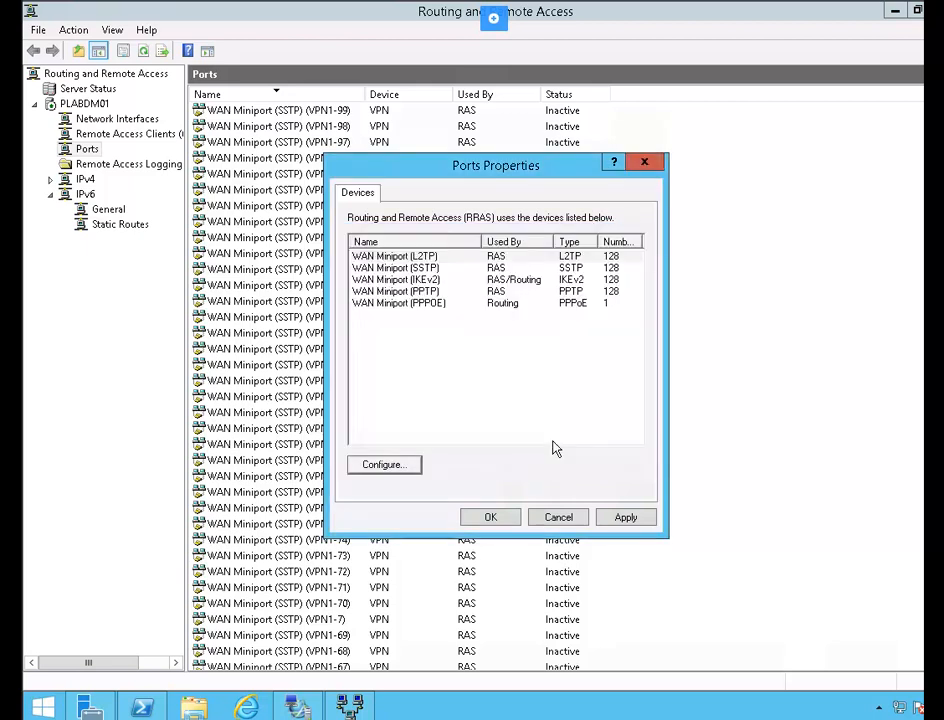
click(490, 517)
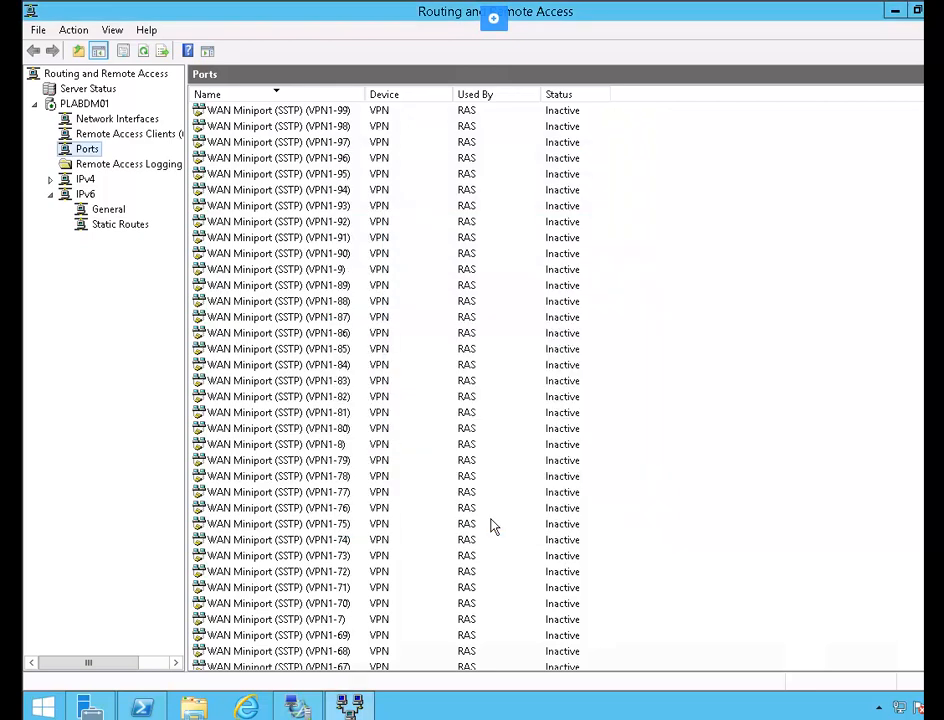
- In PLABDM01's IPv4 properties, set the client DHCP, DNS and WINS adapter to Ethernet 2
right_click(100, 106)
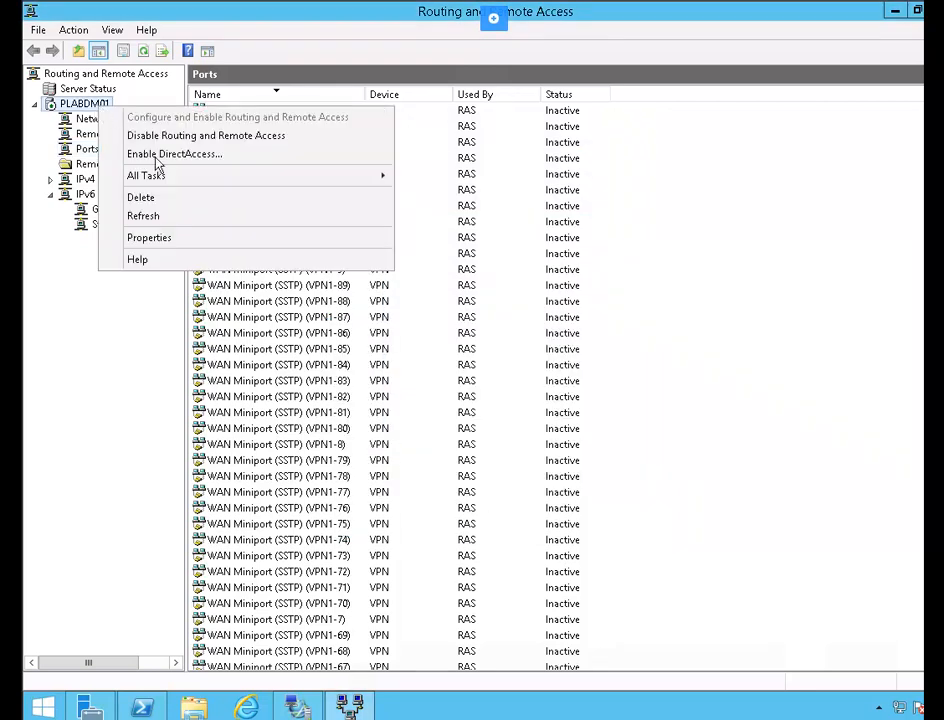
click(195, 240)
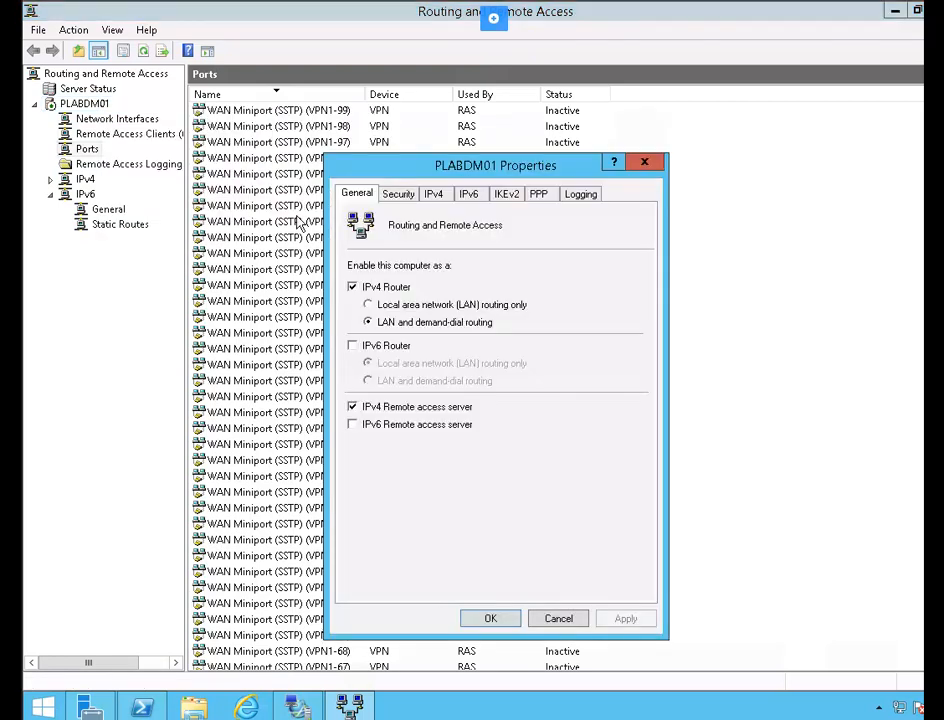
click(444, 201)
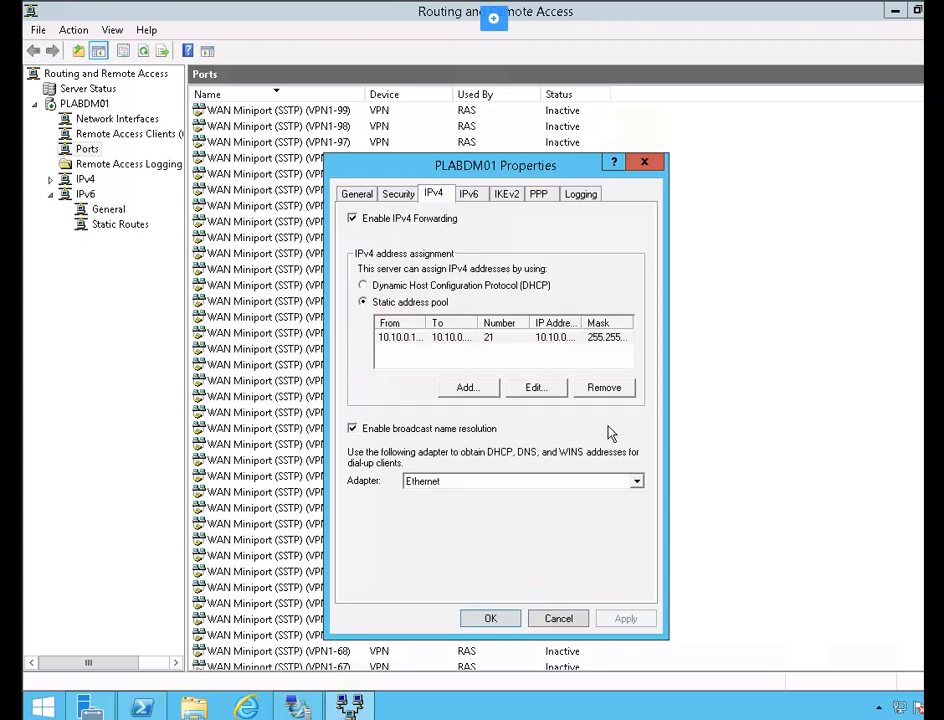
click(636, 484)
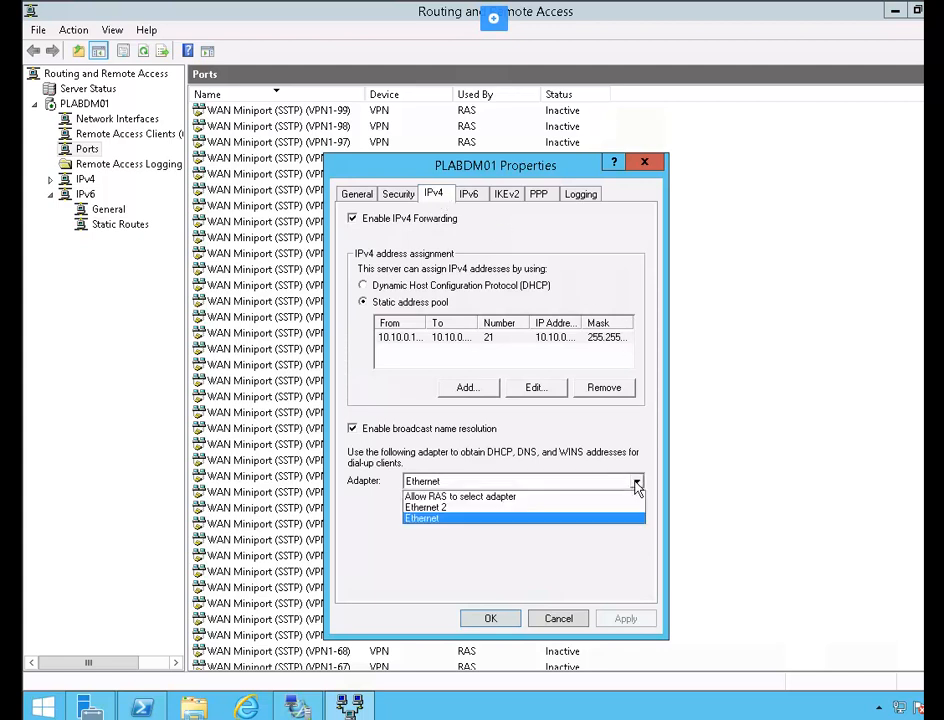
click(450, 508)
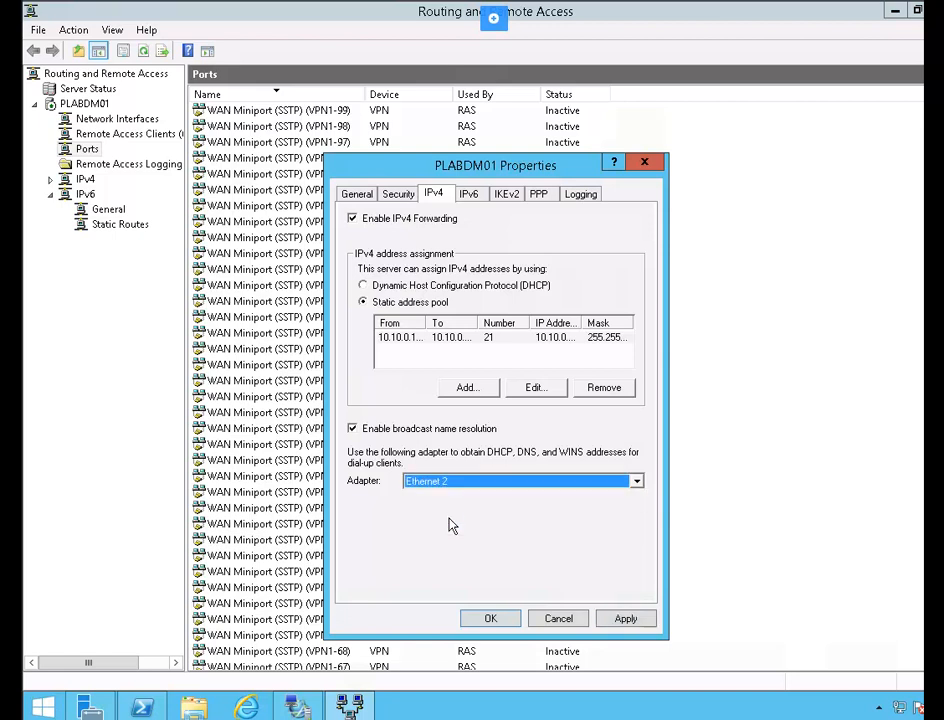
click(490, 620)
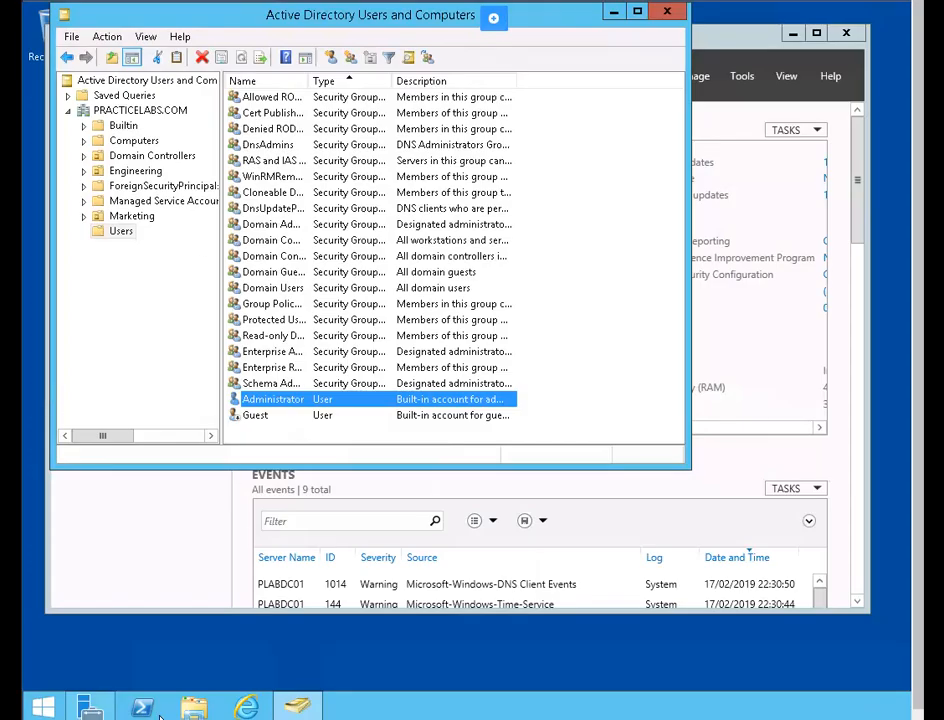
- Launch Windows PowerShell with administrator rights
right_click(141, 707)
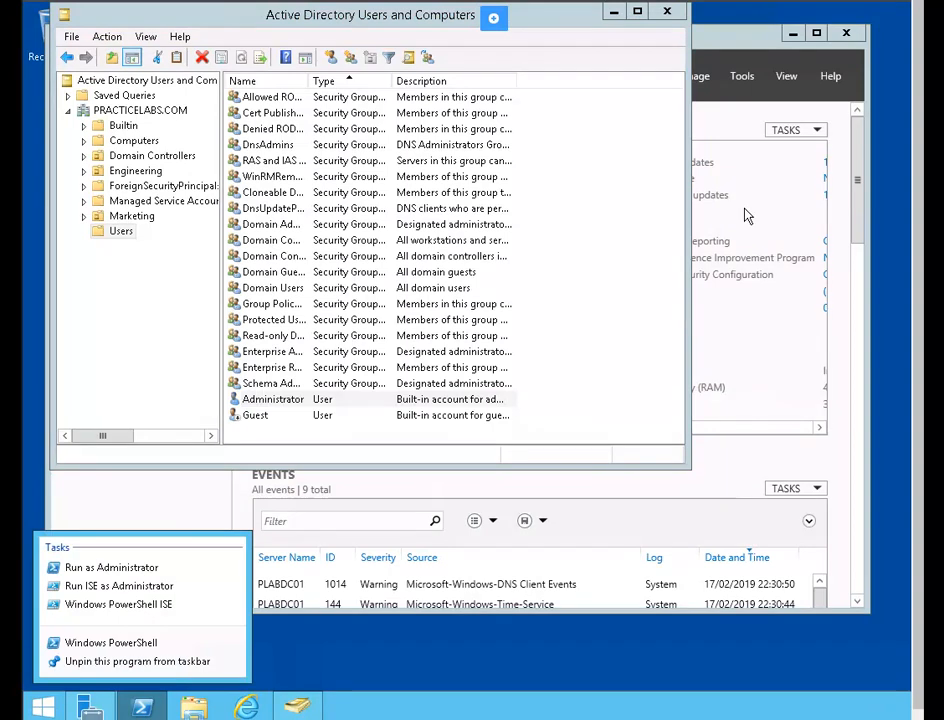
click(790, 172)
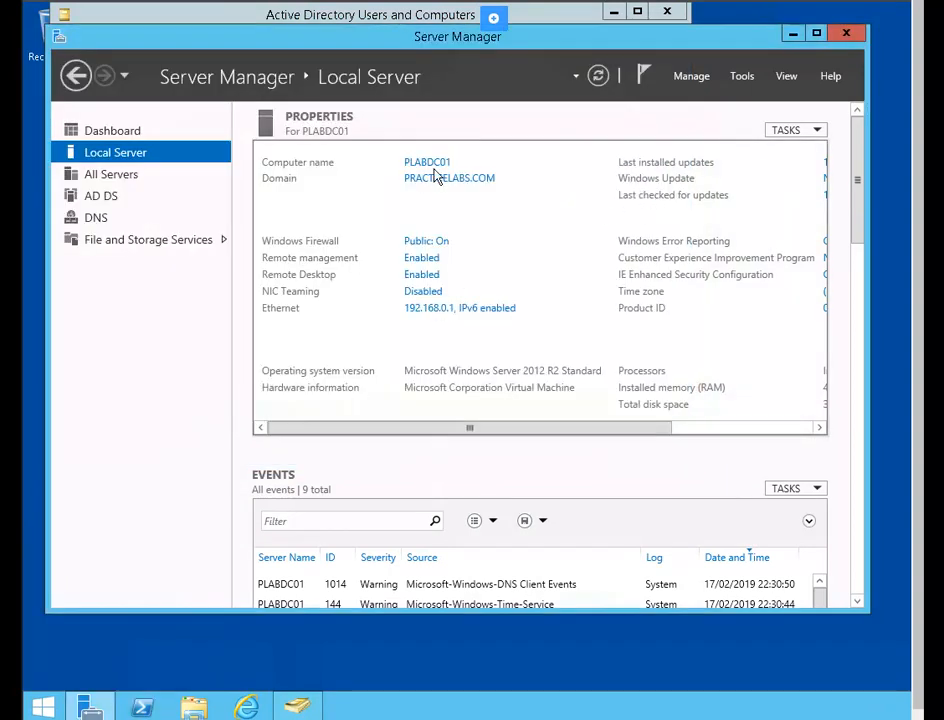
right_click(141, 707)
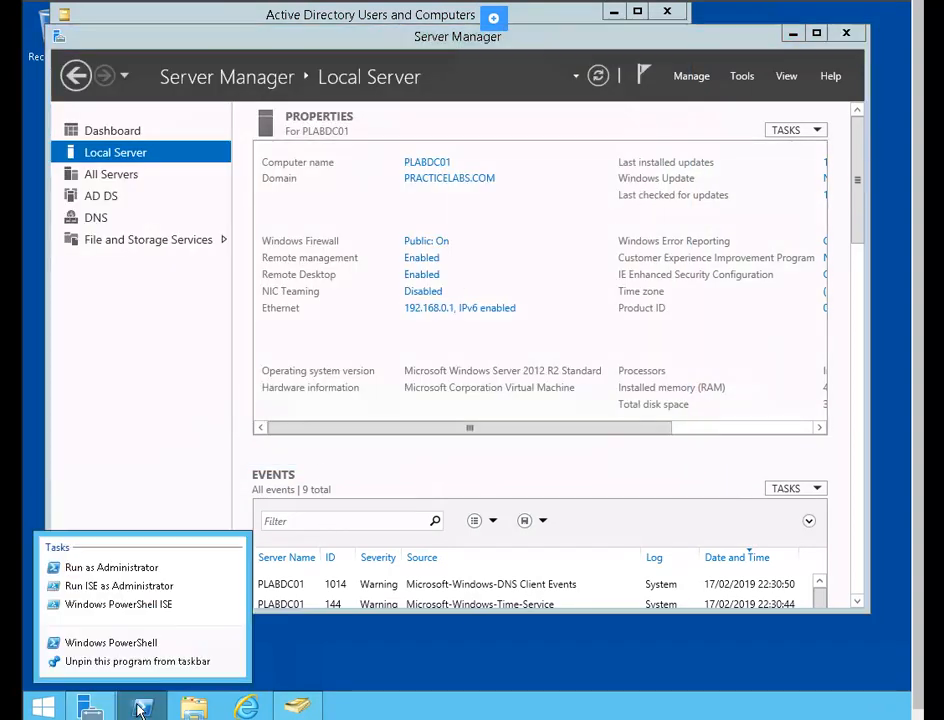
click(148, 568)
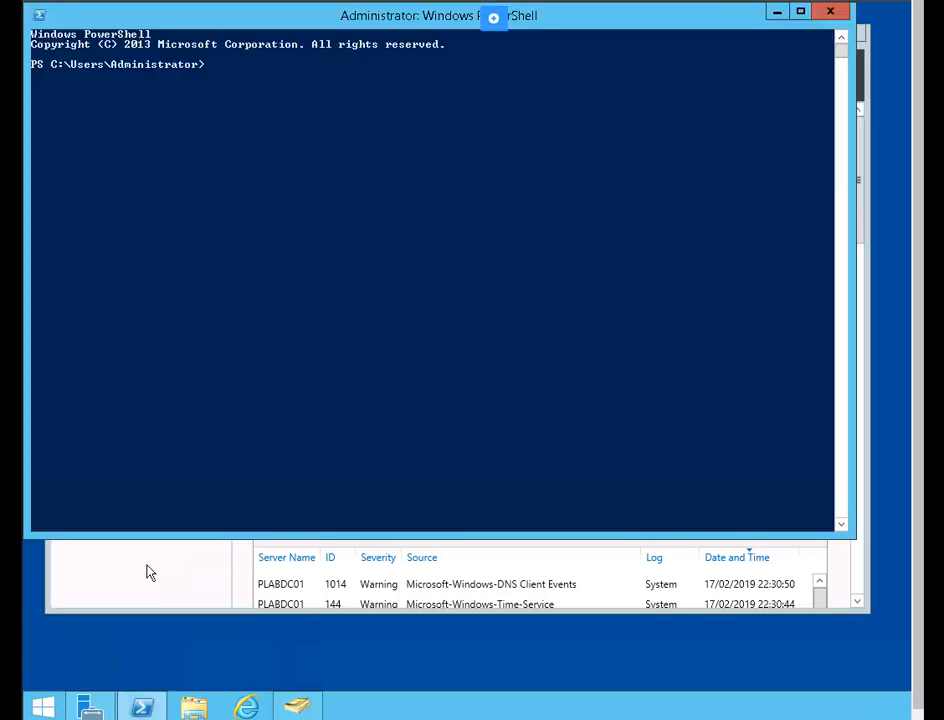
click(217, 75)
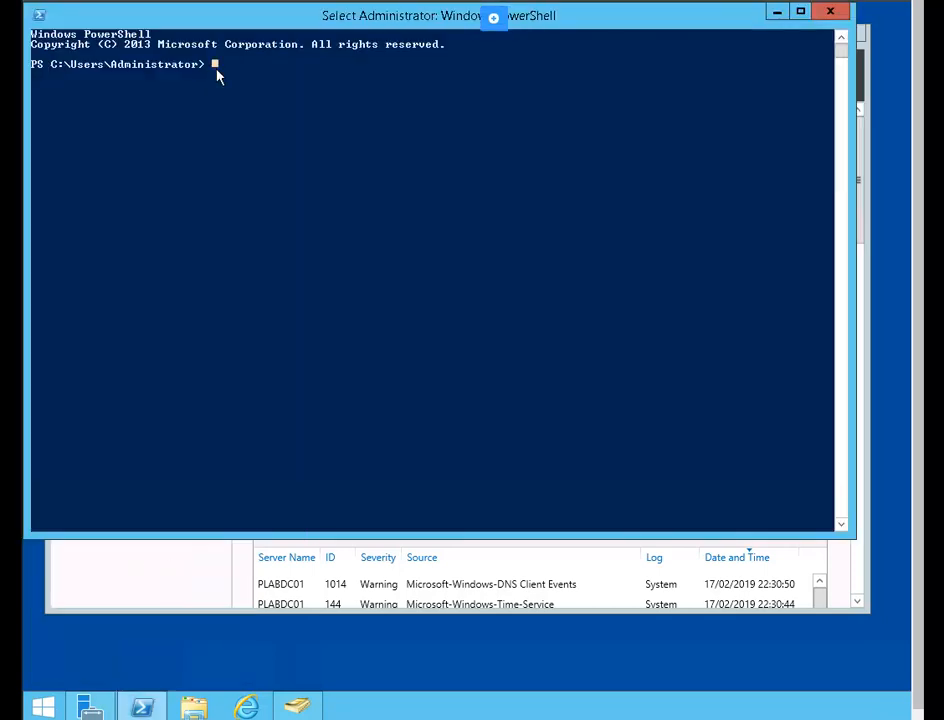
- Run Add-WindowsFeature -Name ADCS-Cert-Authority -IncludeManagementTools
text(Add)
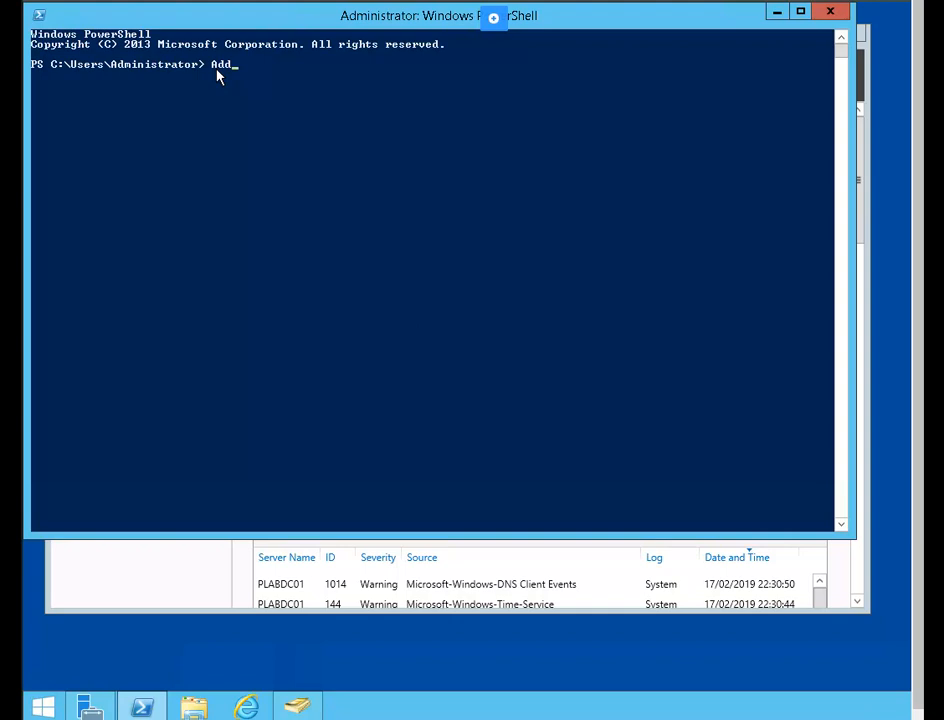
text(-win)
key(Tab)
key(Tab)
text(-Name)
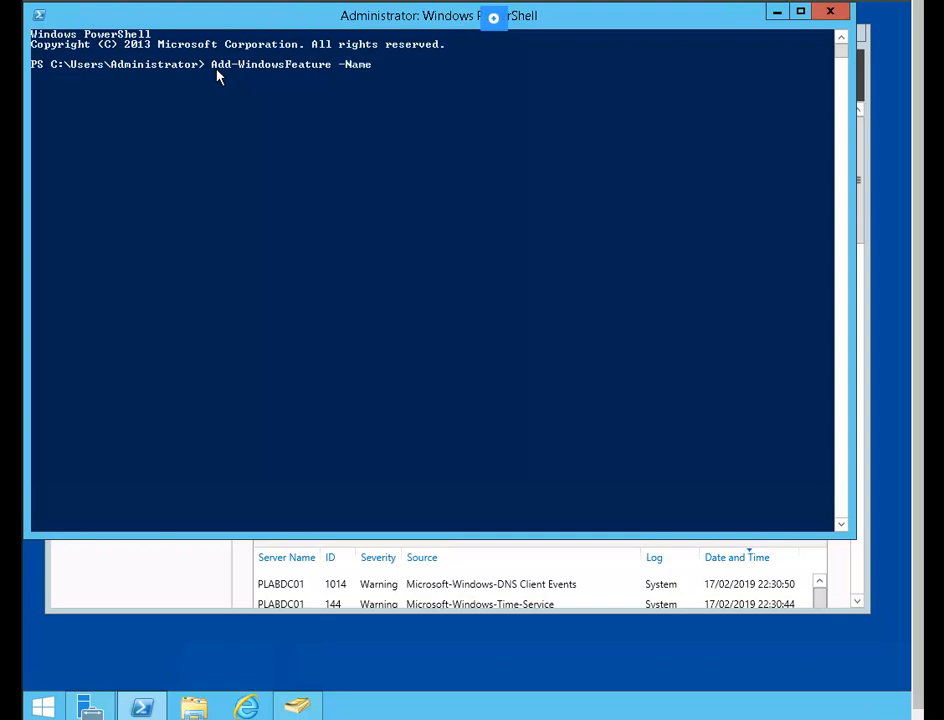
text( ADCS-Cert-Authority)
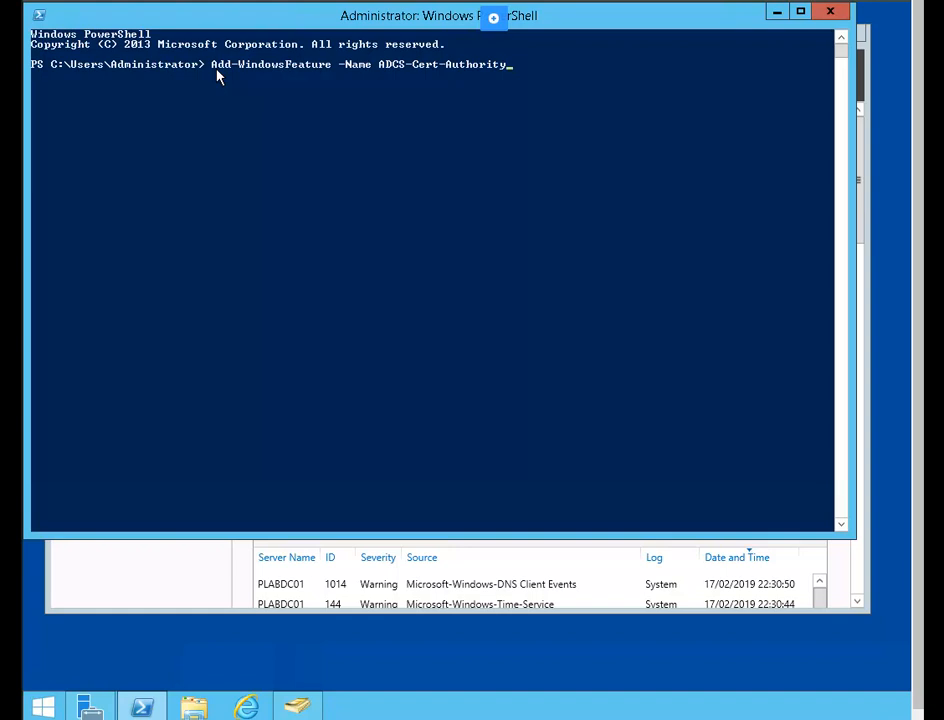
text( -incl)
key(Tab)
key(Tab)
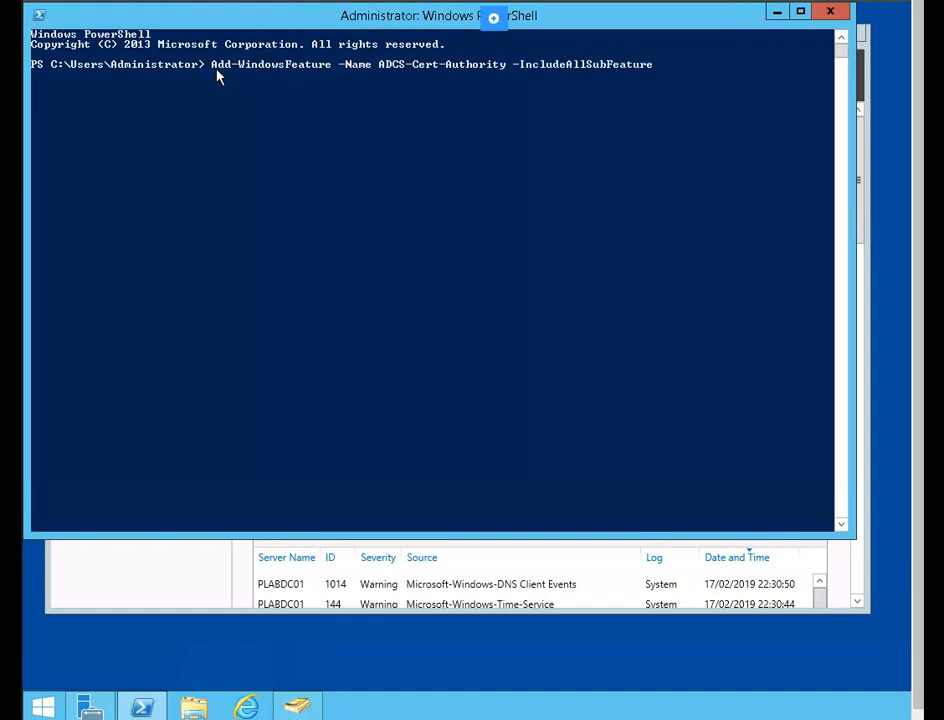
key(Return)
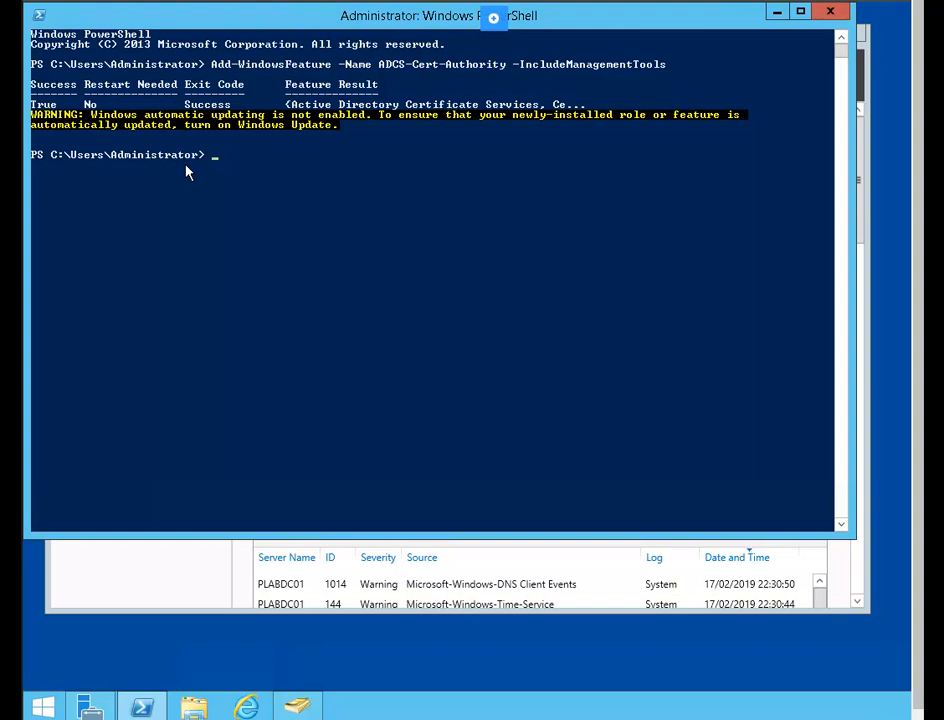
- Run Install-AdcsCertificationAuthority -CAType EnterpriseRootCA
text(Install-Ad)
key(Tab)
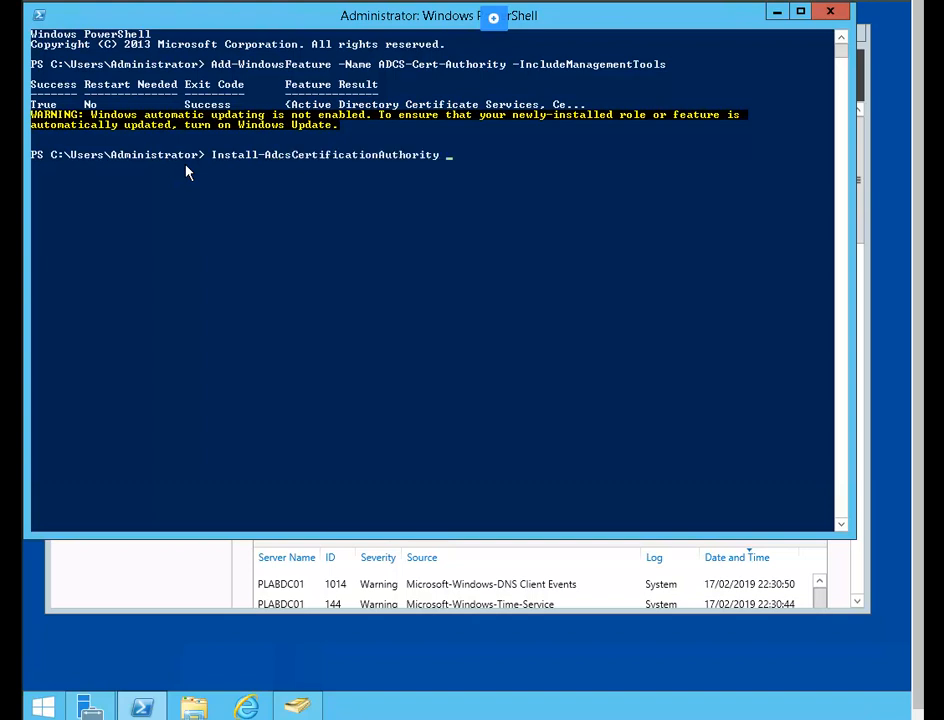
text(--CA)
key(BackSpace)
key(BackSpace)
key(BackSpace)
text(CA)
key(Tab)
key(Tab)
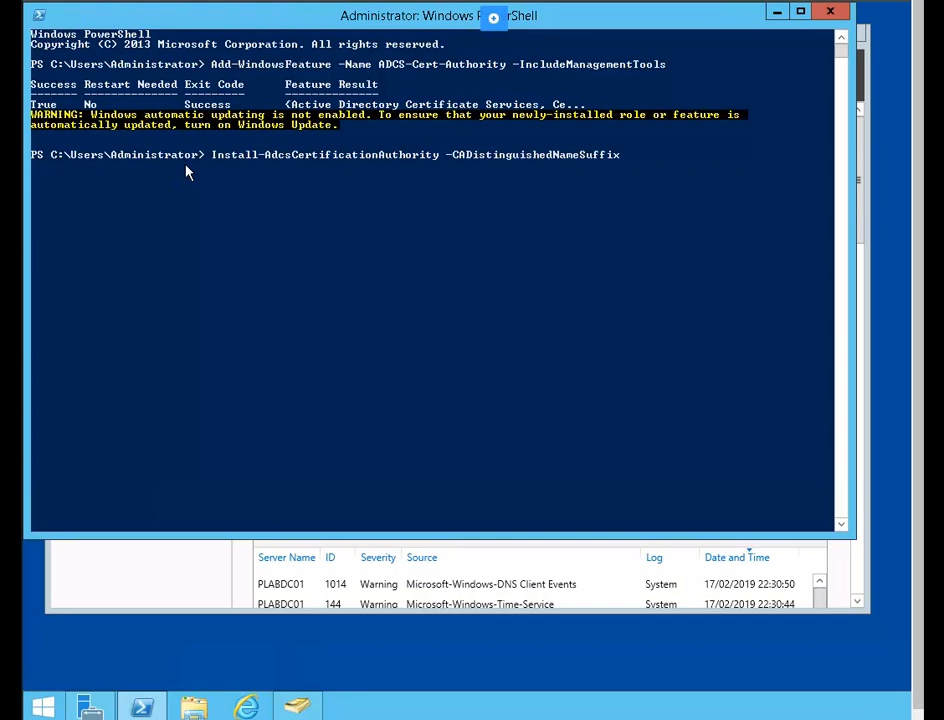
key(Tab)
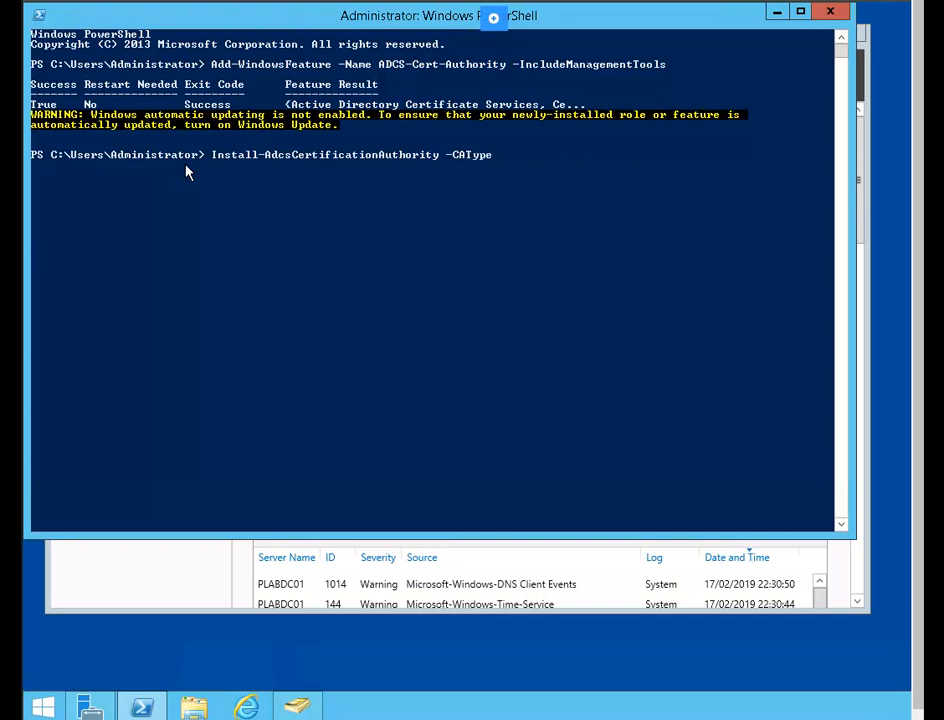
text(Enter)
key(Tab)
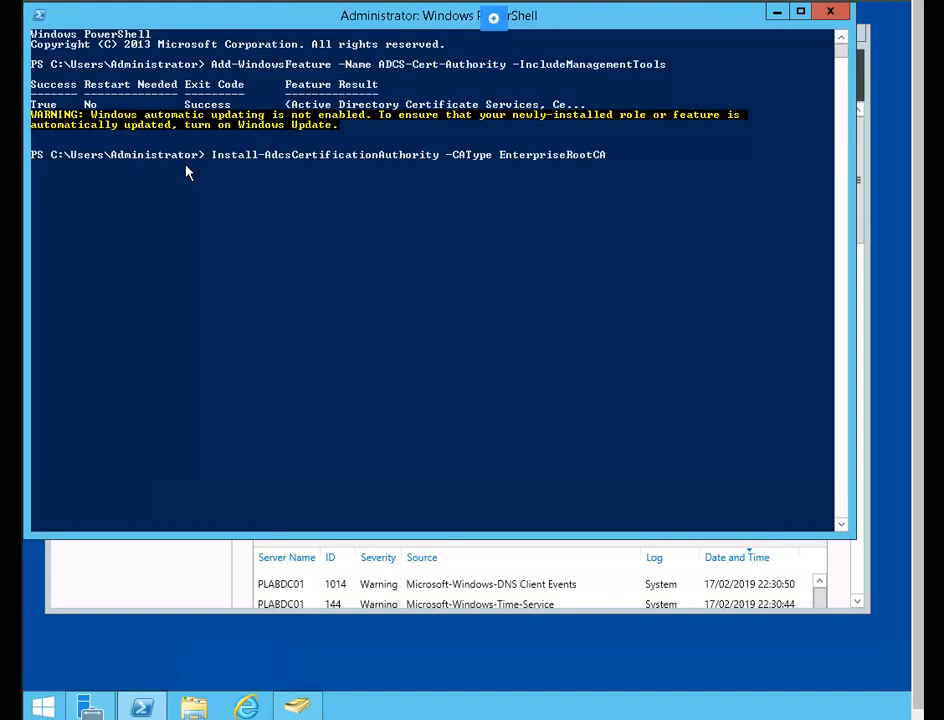
key(Return)
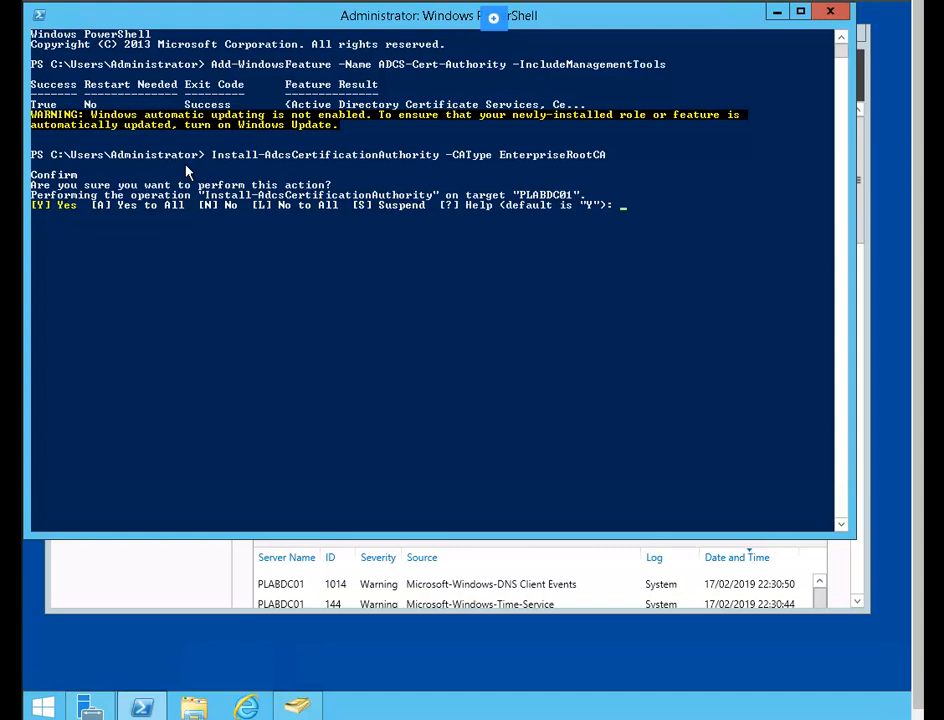
- Answer A to confirm the CA setup, close PowerShell, and open Server Manager's Tools menu
text(a)
key(Return)
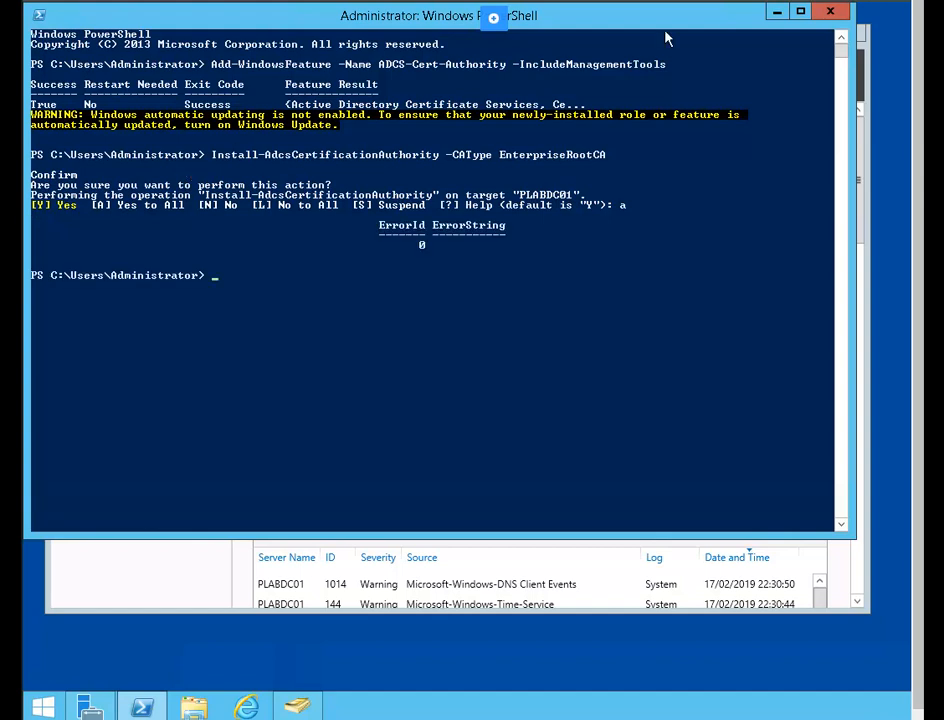
click(831, 14)
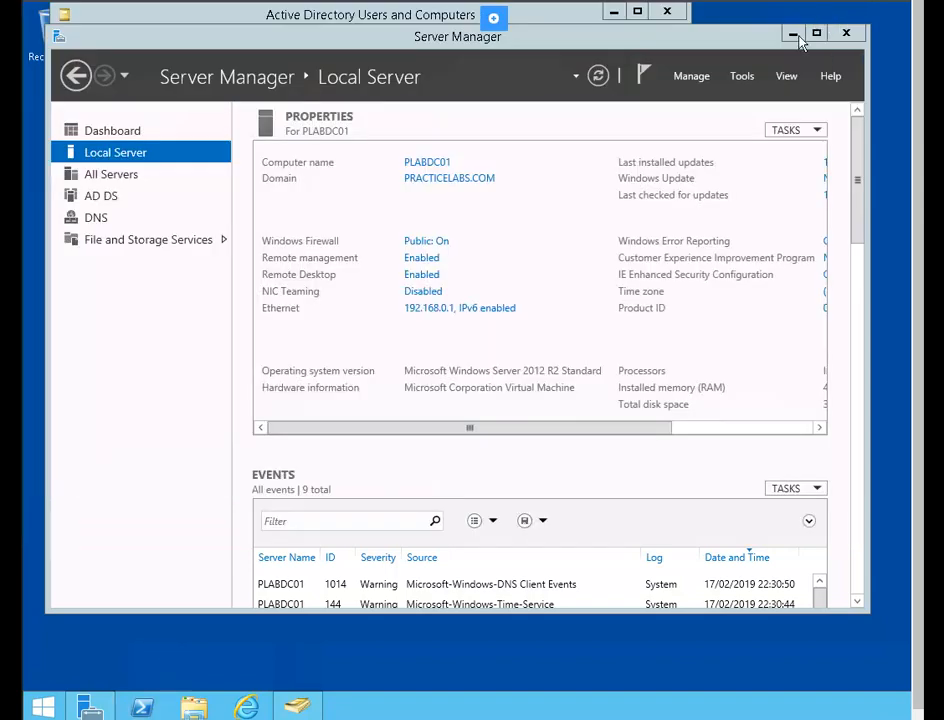
click(742, 77)
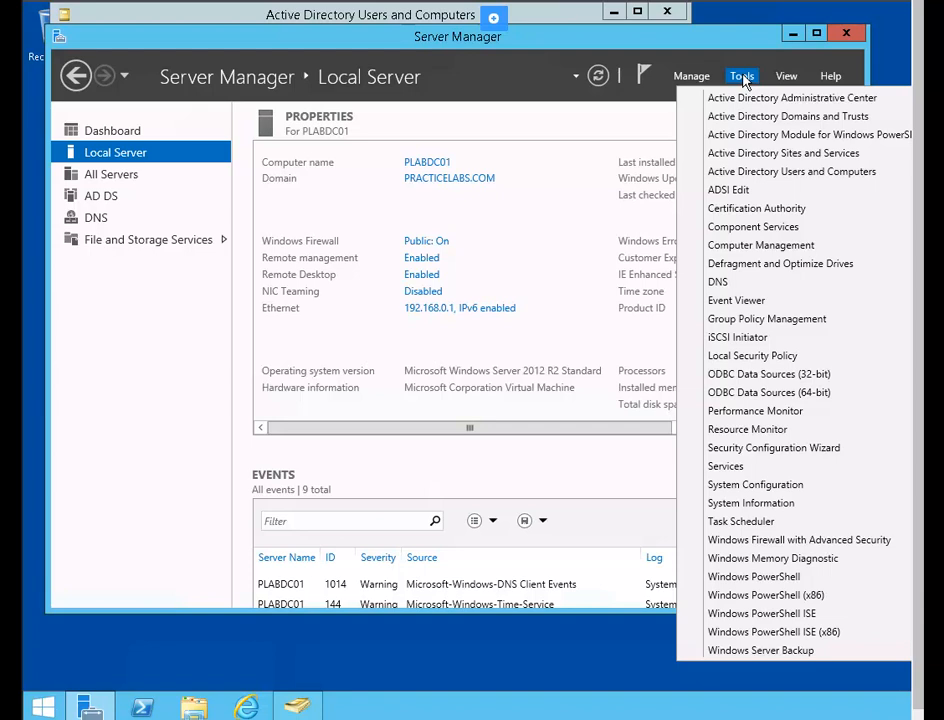
- Open Certification Authority, expand PRACTICELABS-PLABDC01-CA to view its folders, then close the console
click(815, 211)
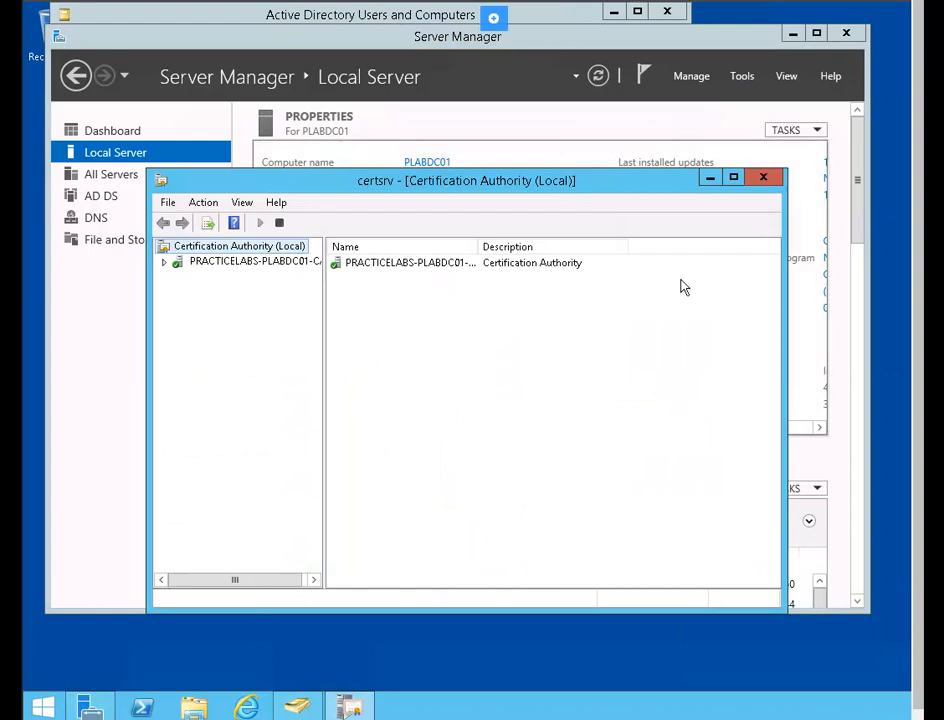
click(164, 262)
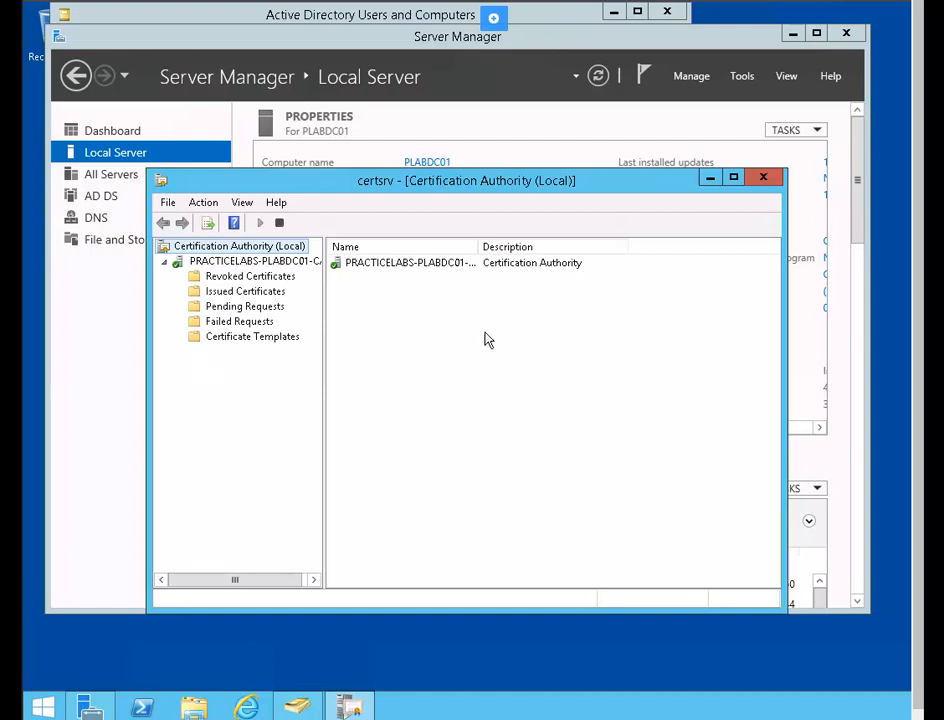
click(763, 177)
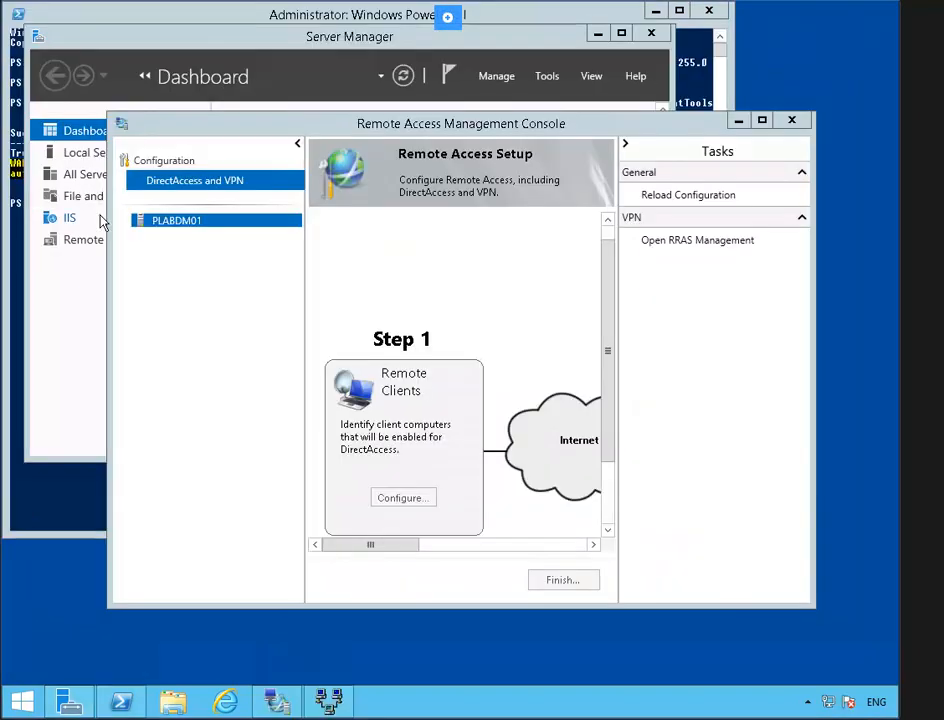
- Launch the management console by searching for mmc
click(15, 711)
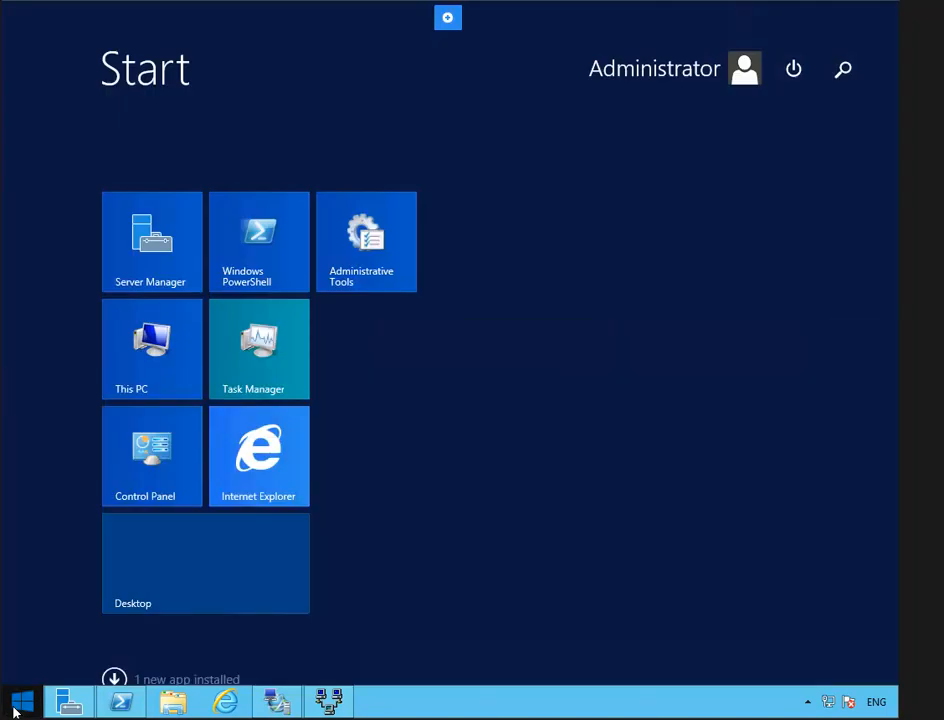
text(mmc)
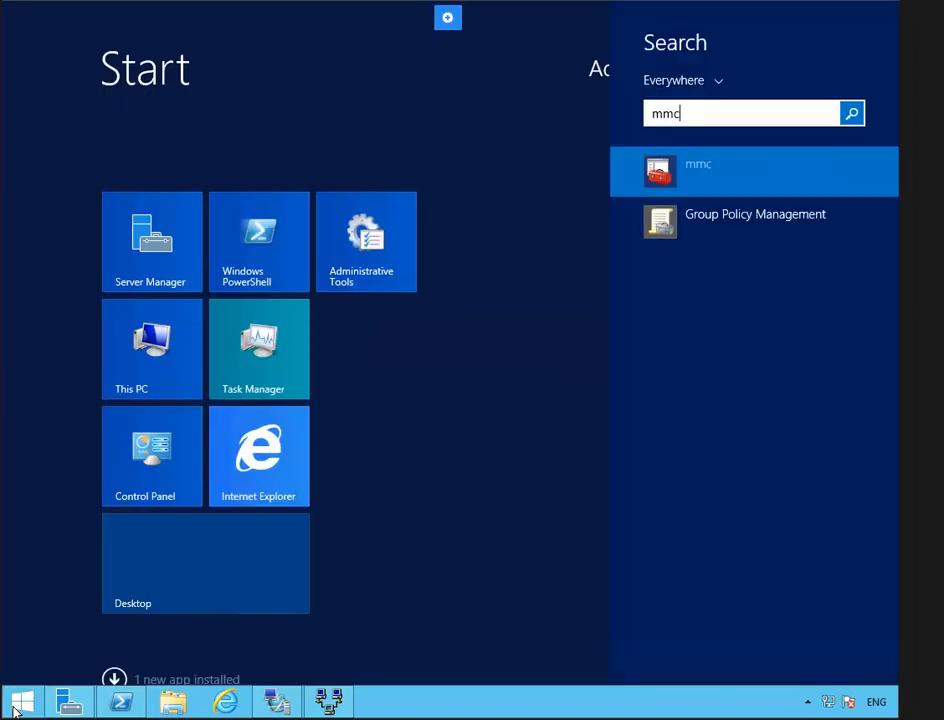
key(Return)
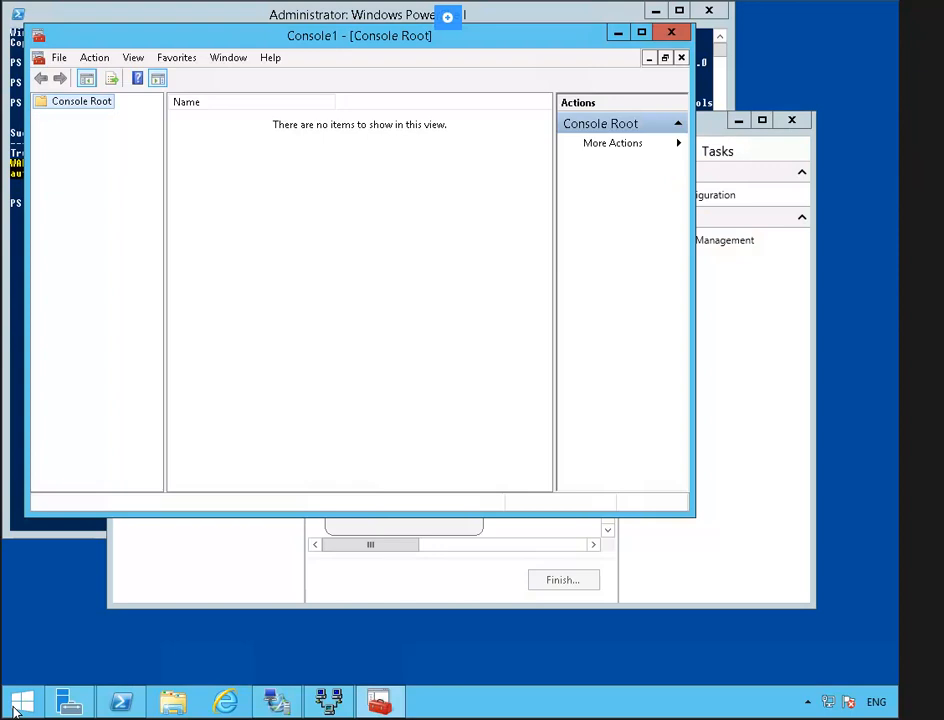
- Add the Certificates snap-in for the local computer account
click(60, 60)
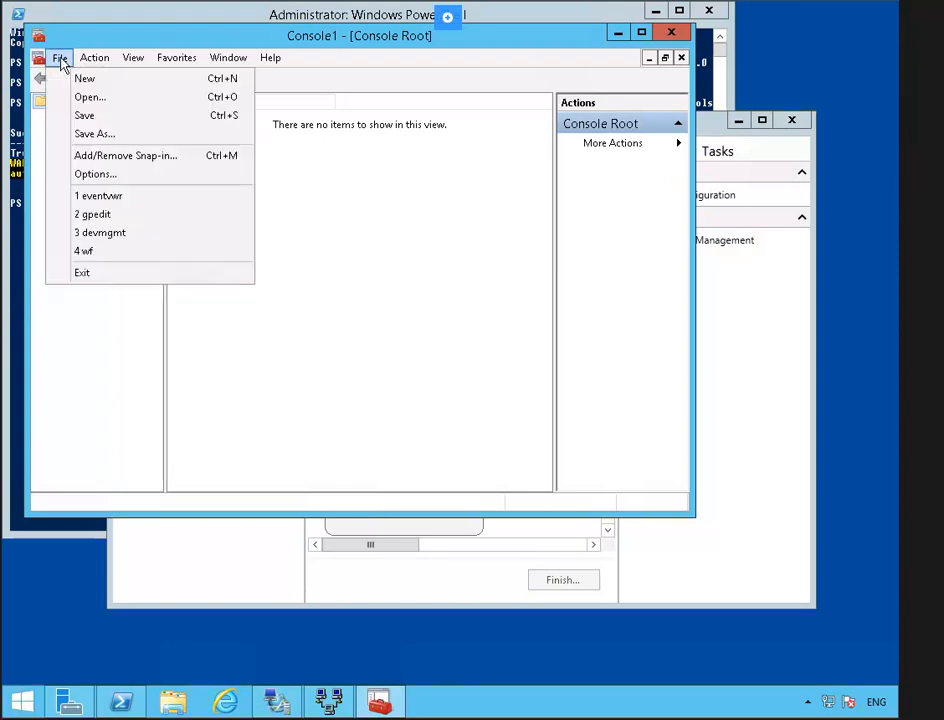
click(185, 157)
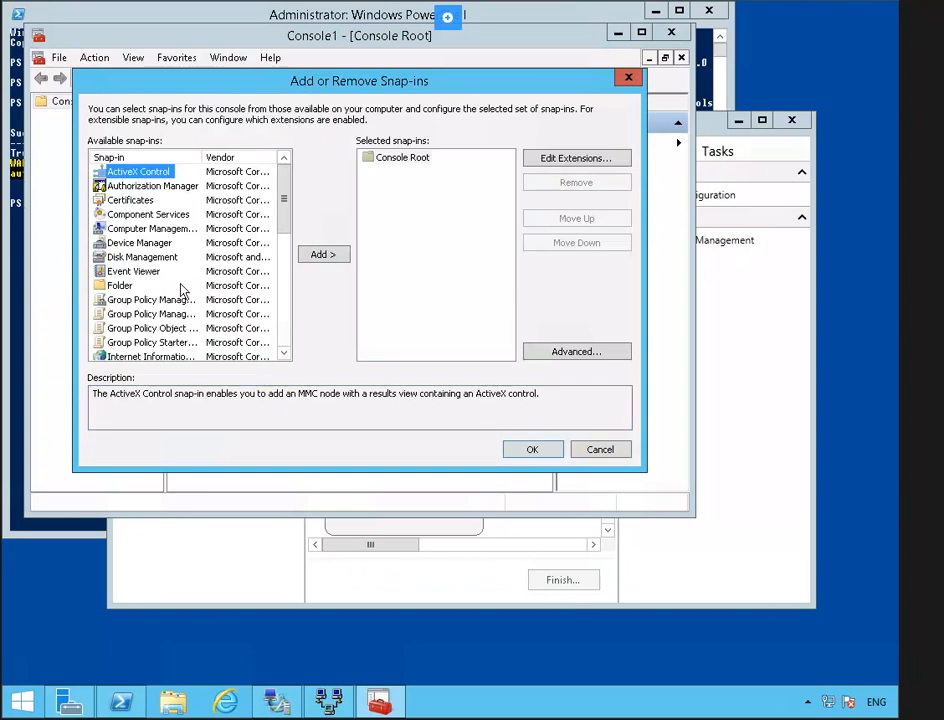
click(134, 202)
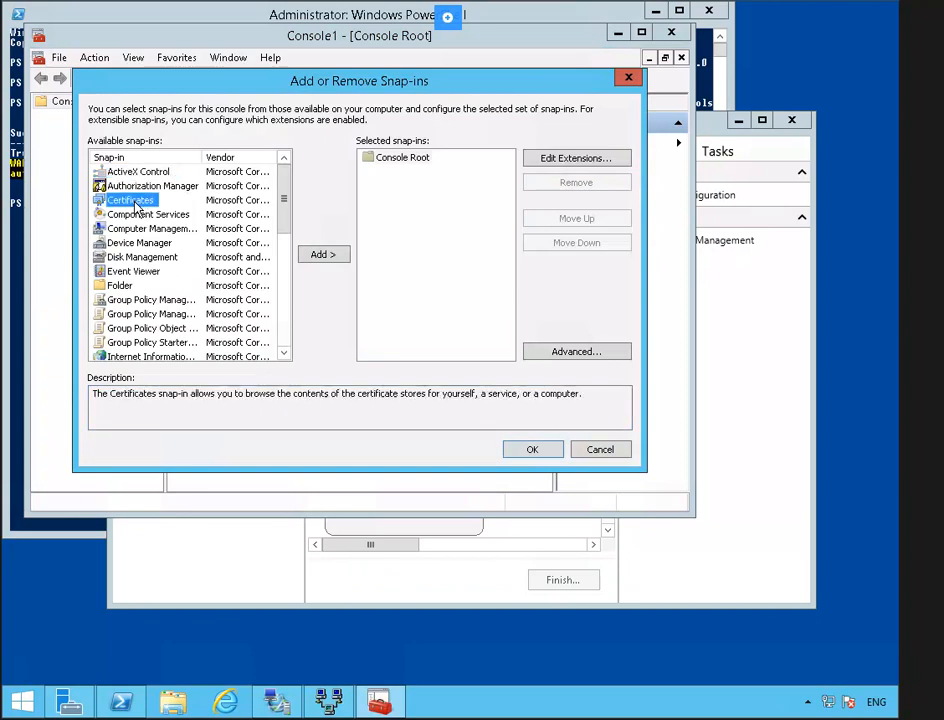
click(325, 255)
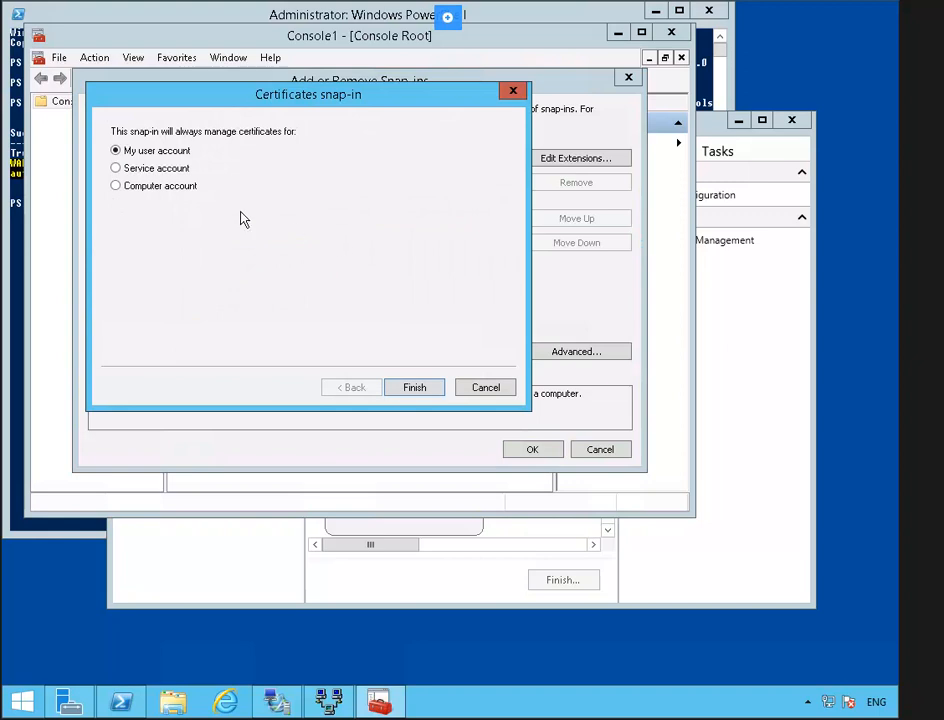
click(172, 190)
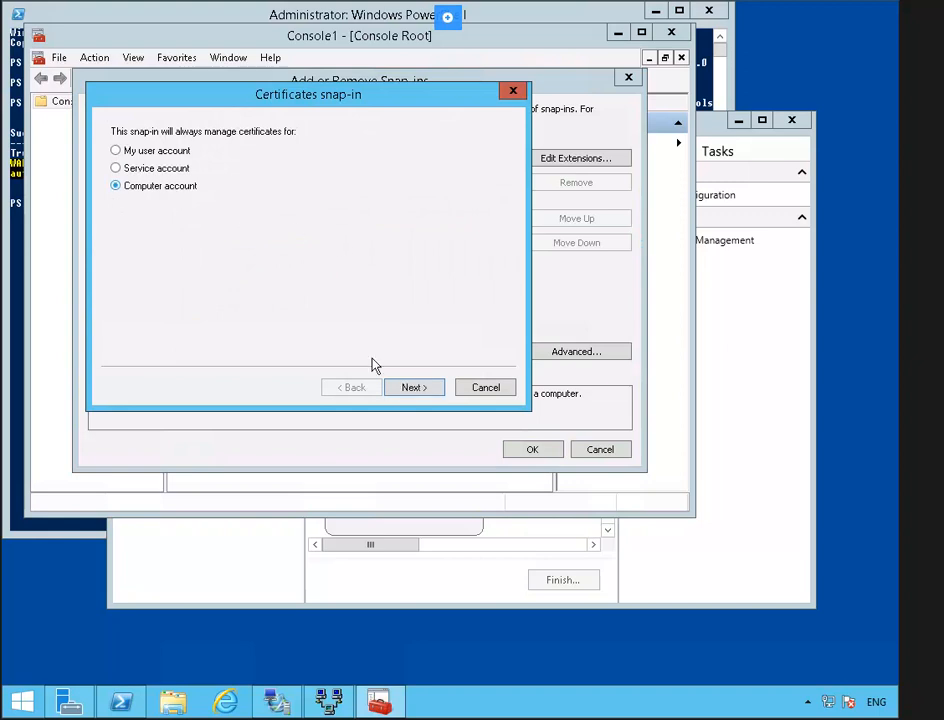
click(415, 391)
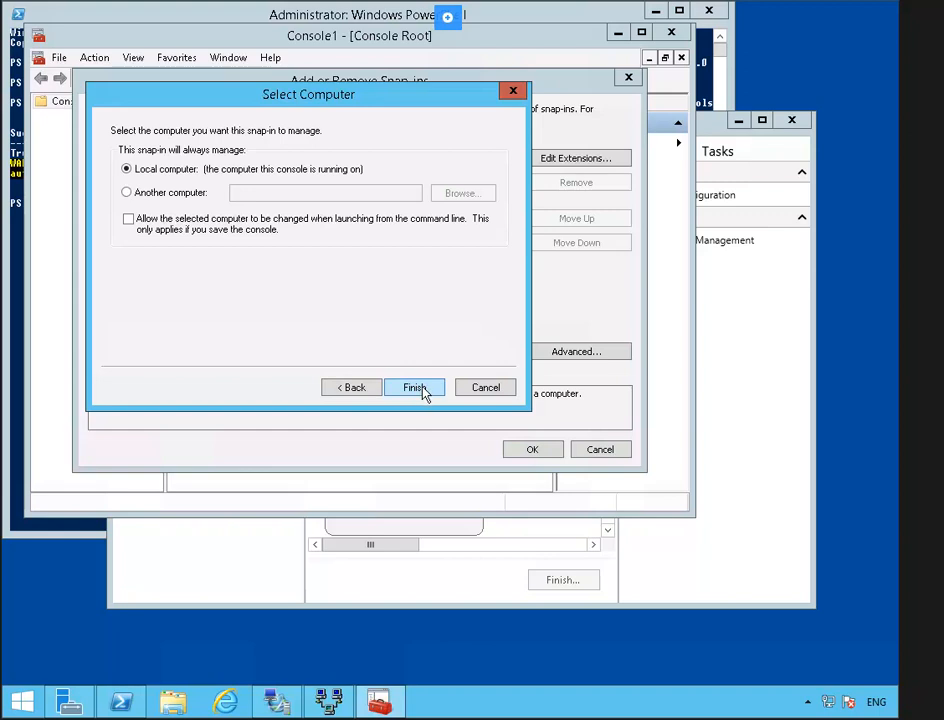
click(422, 390)
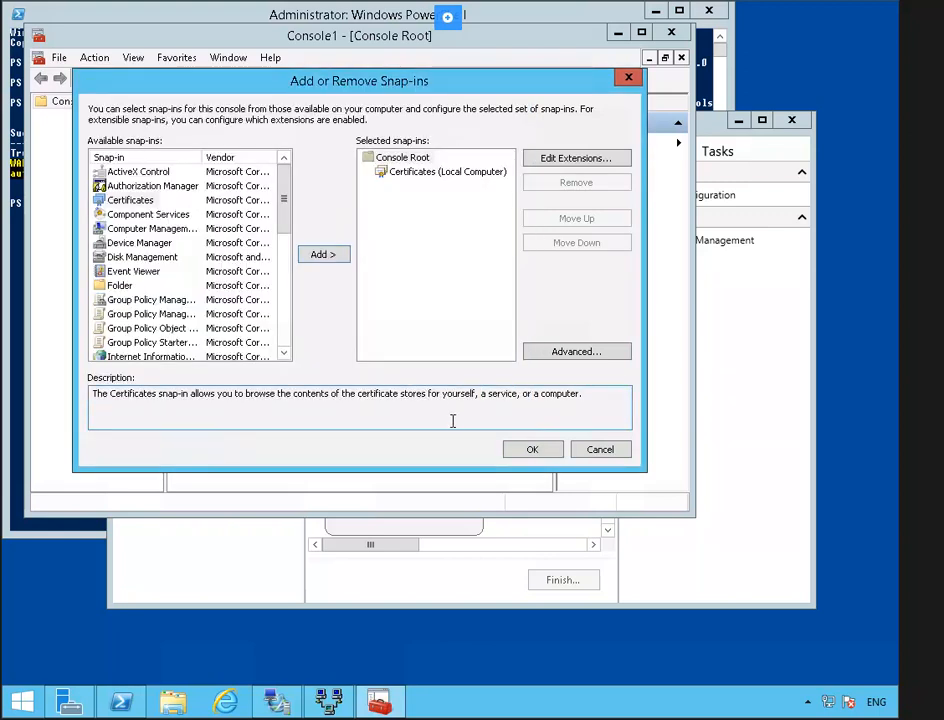
click(535, 451)
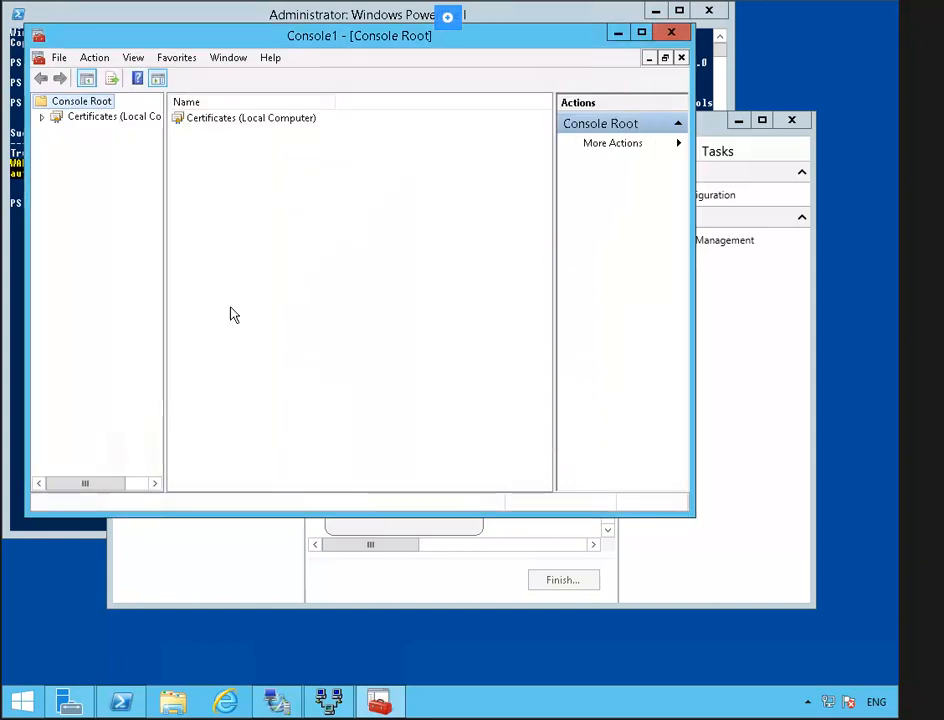
- Request a Computer certificate for the Personal store via Active Directory Enrollment Policy and enroll it
click(41, 117)
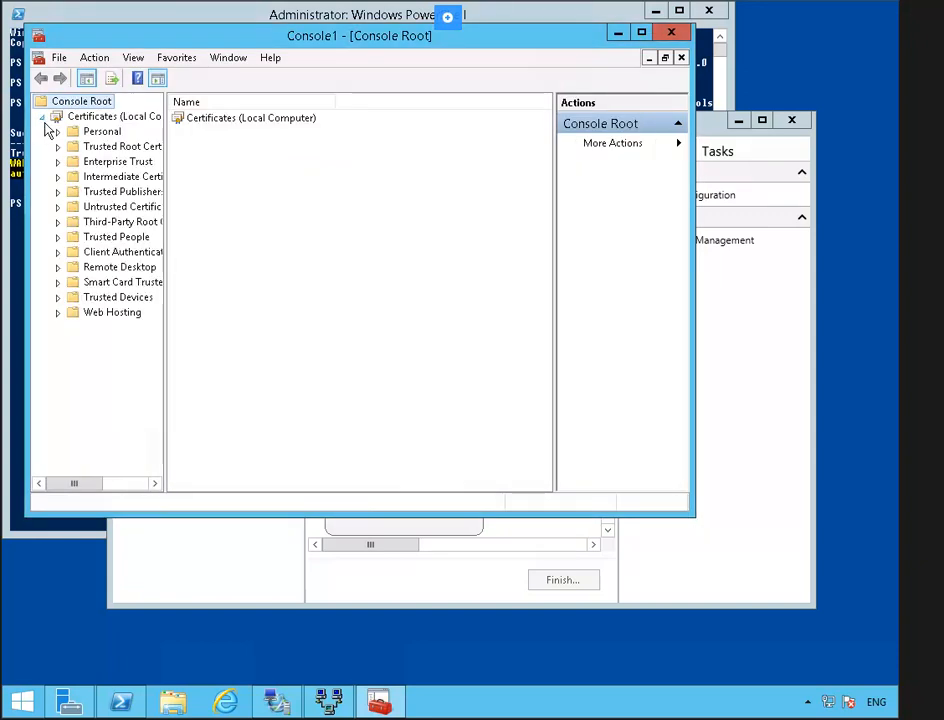
right_click(110, 133)
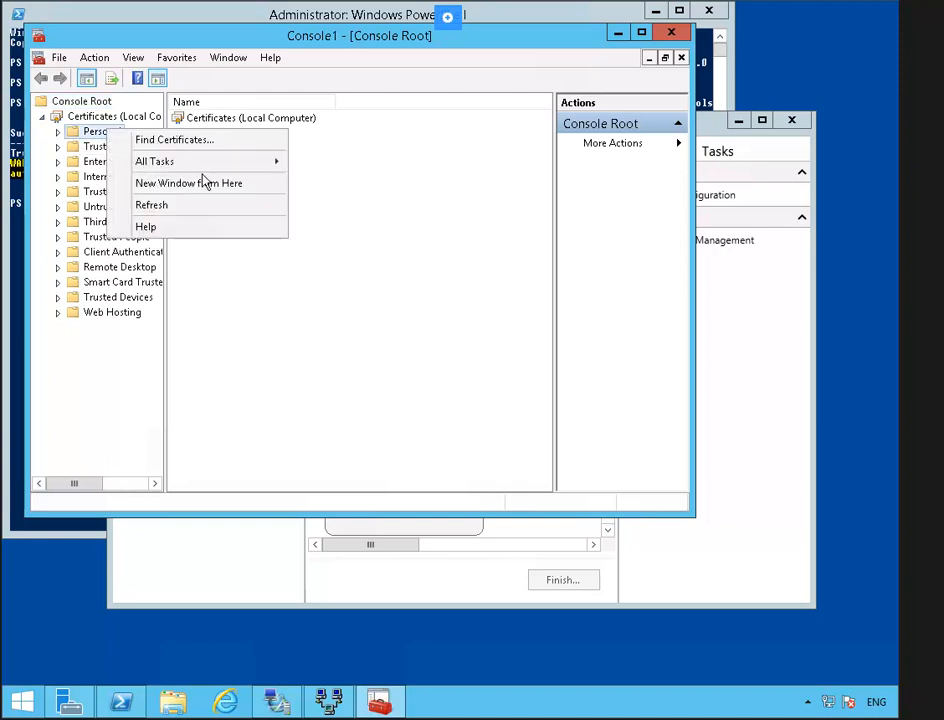
mouse_move(255, 168)
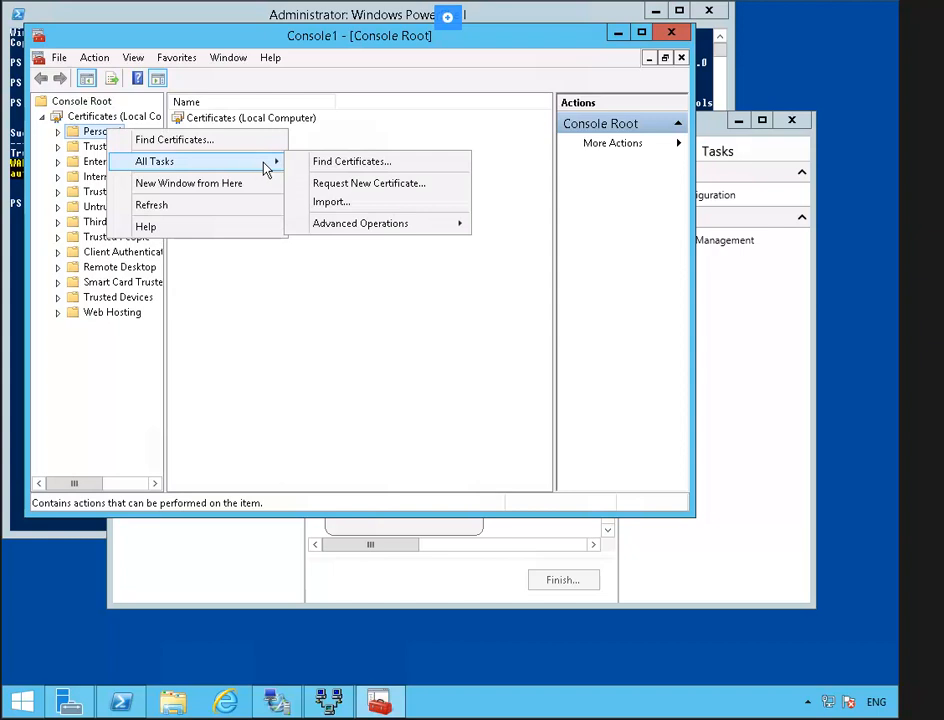
click(443, 185)
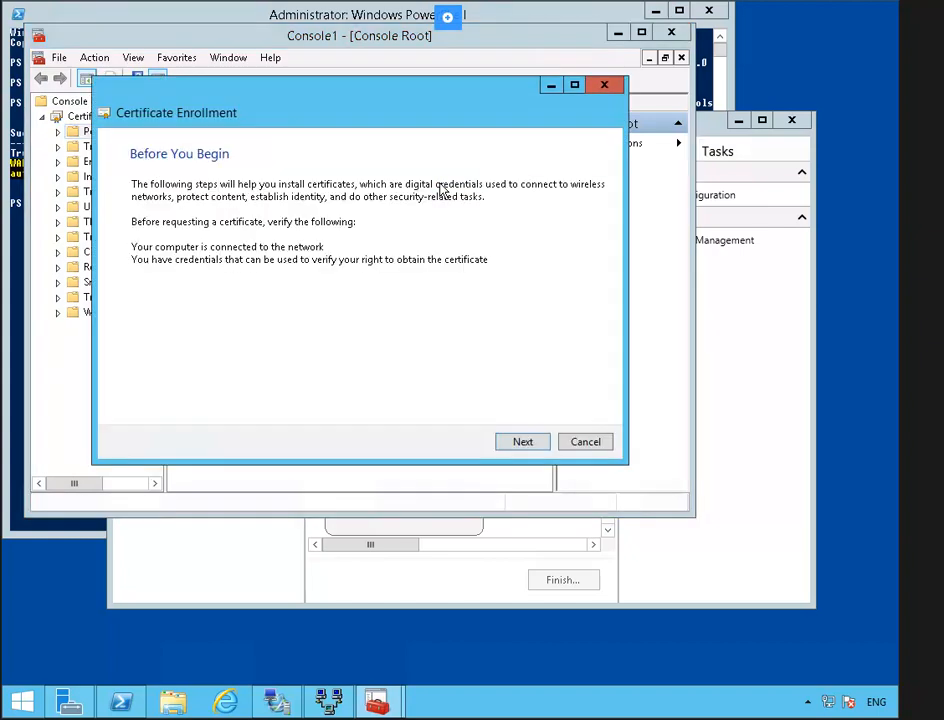
click(521, 444)
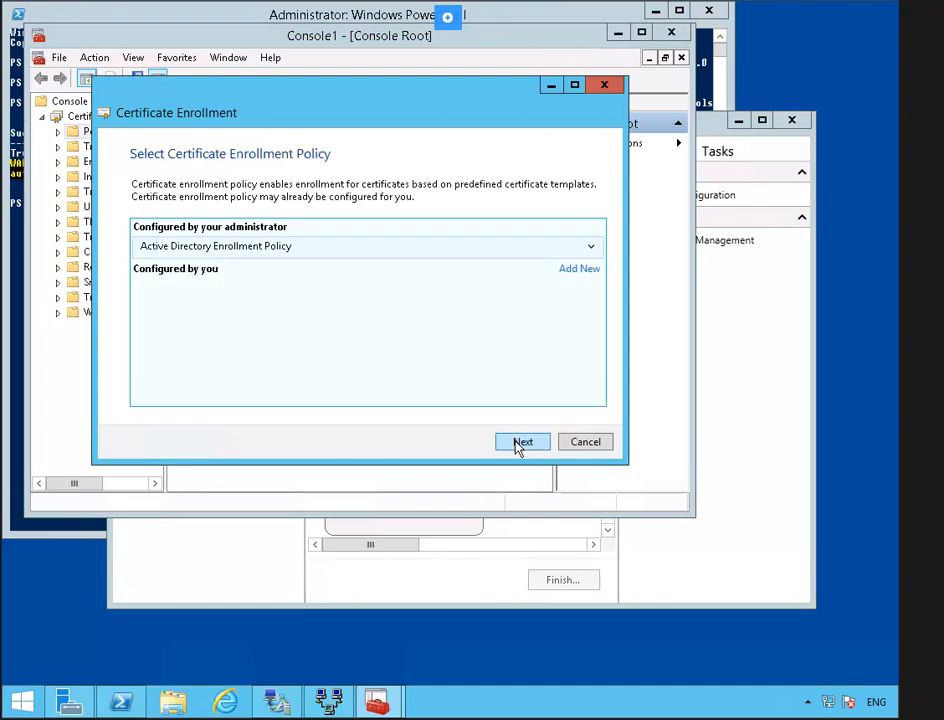
click(521, 443)
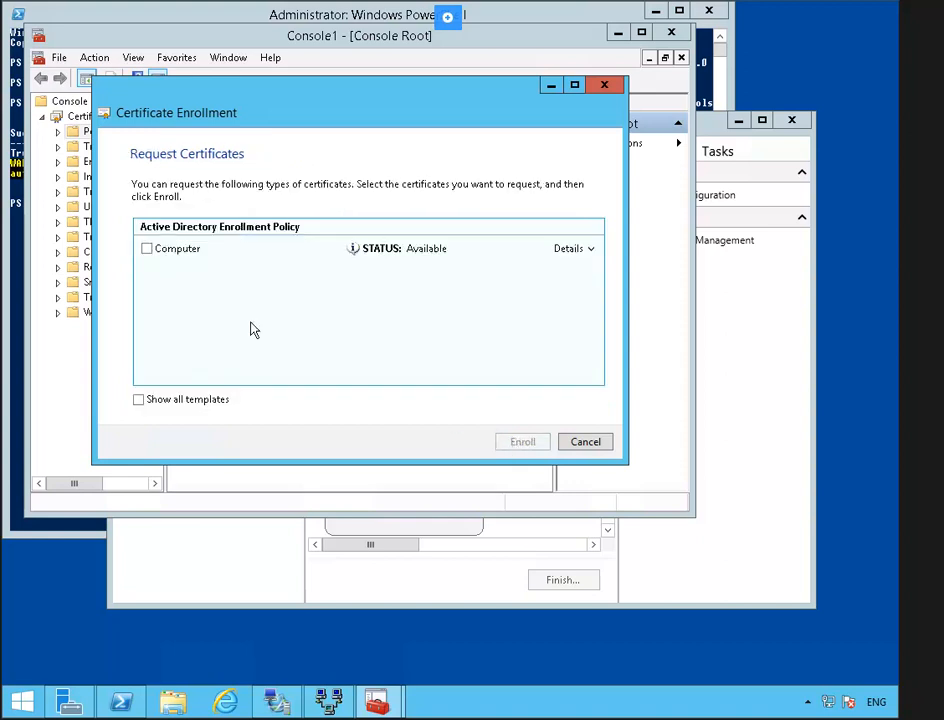
click(146, 249)
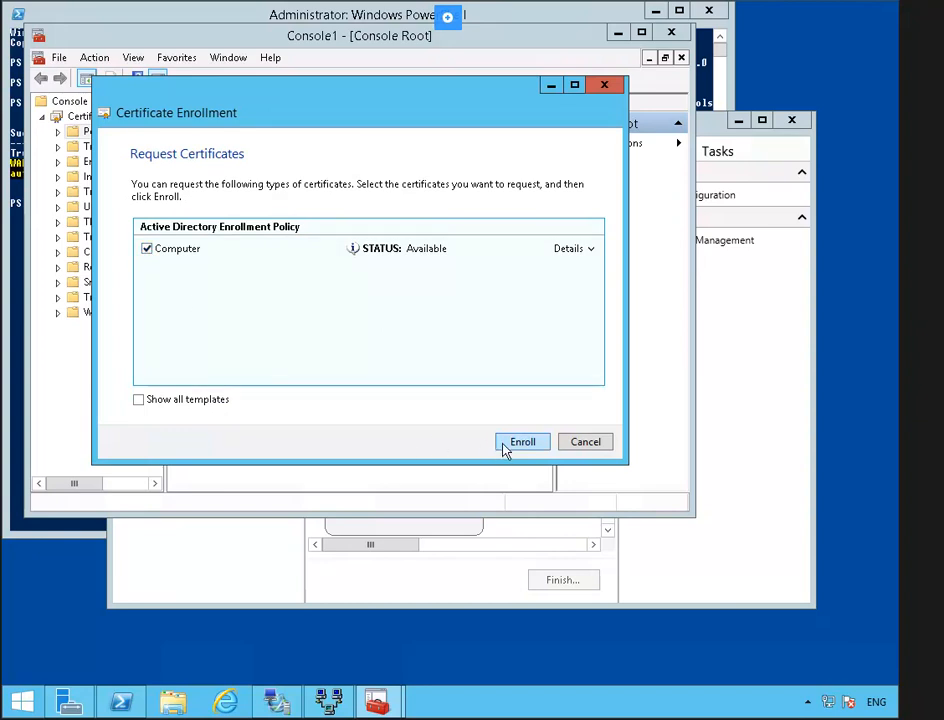
click(541, 447)
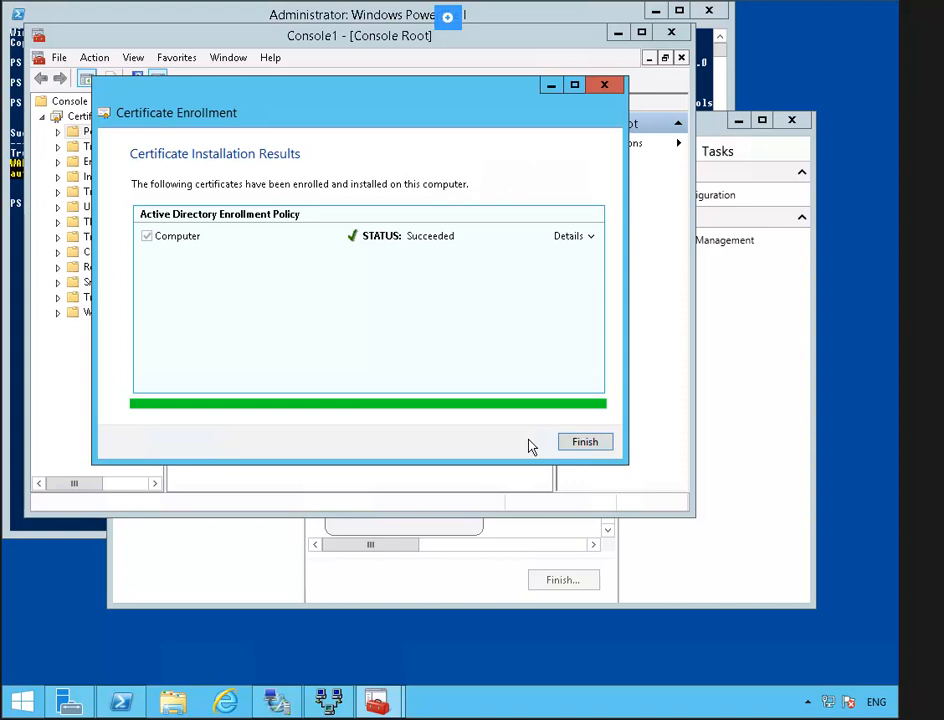
click(586, 443)
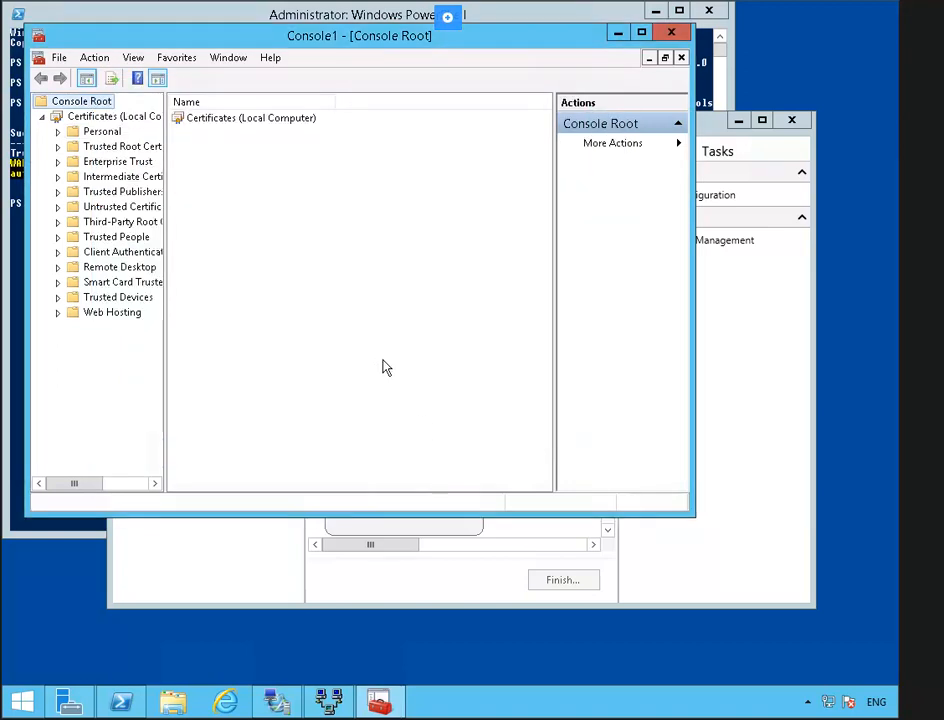
- Close the certificates console, saving its settings as Console1
click(674, 34)
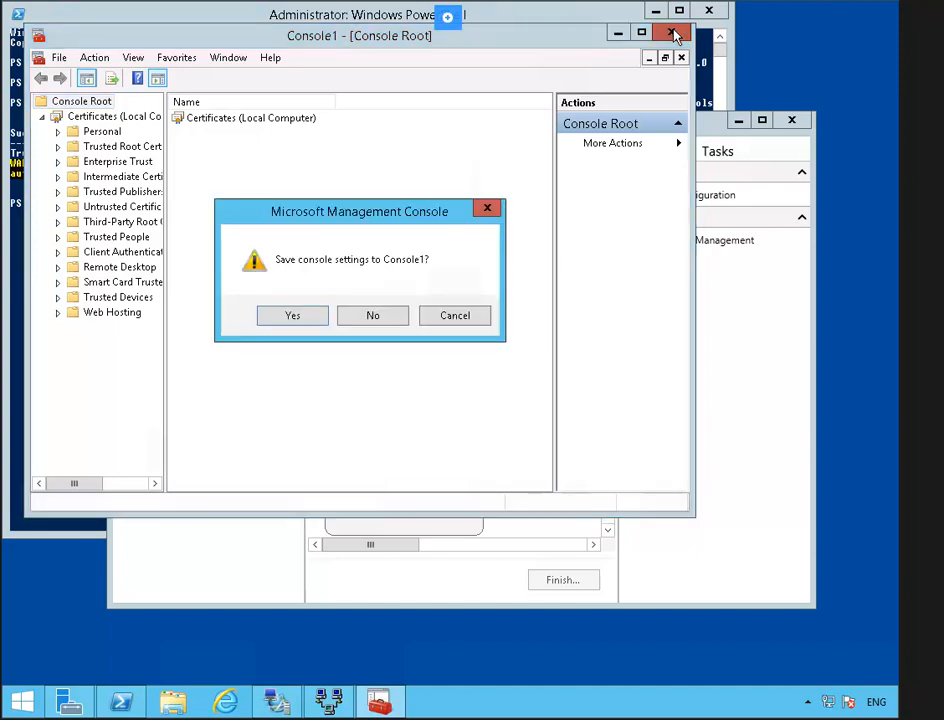
click(308, 321)
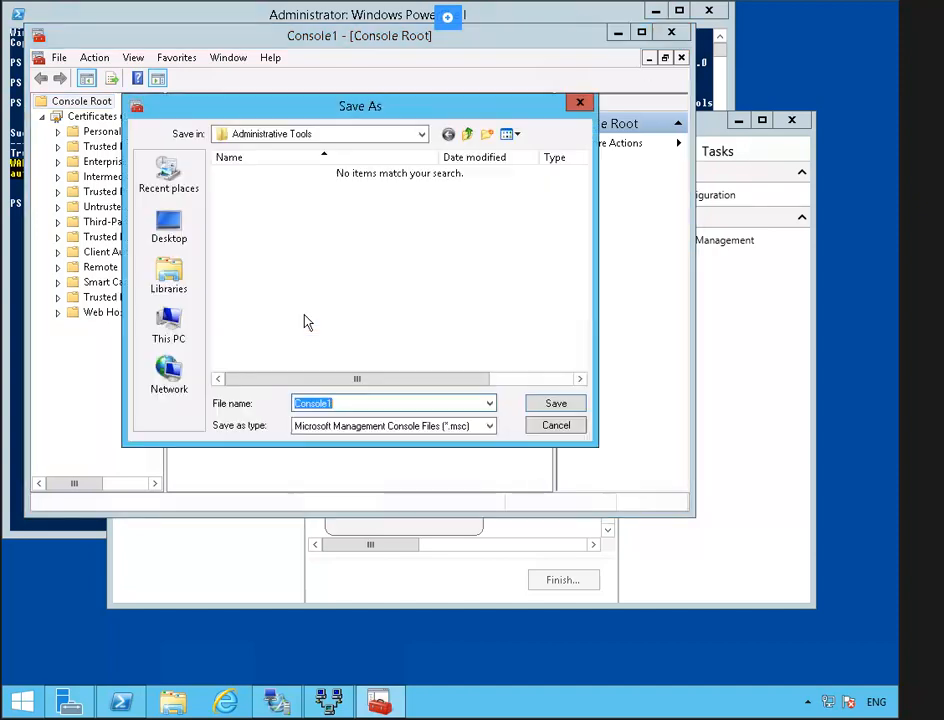
click(555, 405)
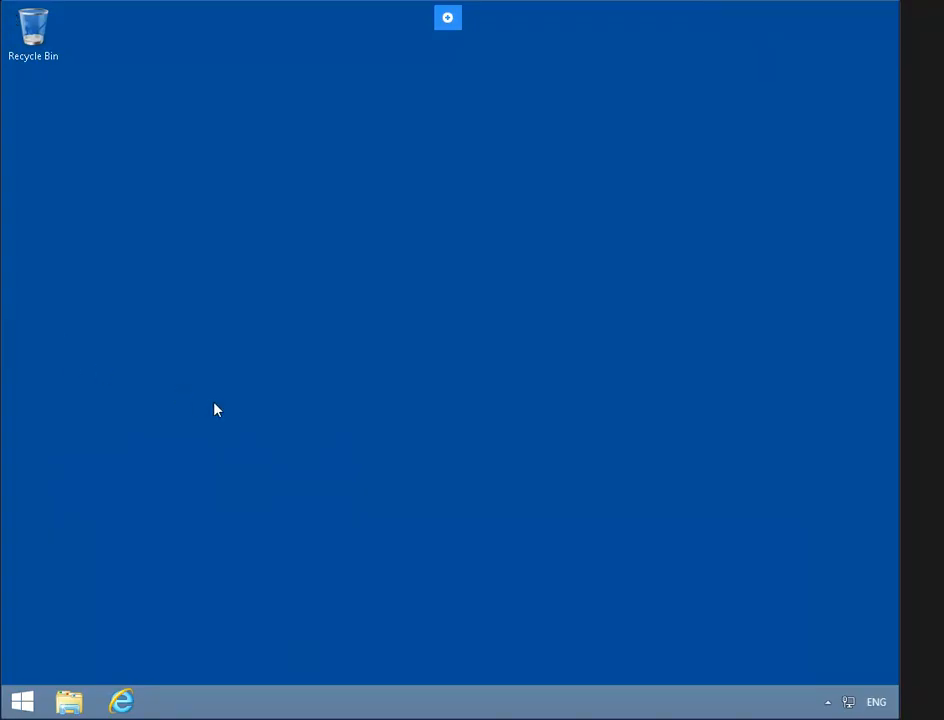
- Launch the management console by searching for mmc
click(34, 704)
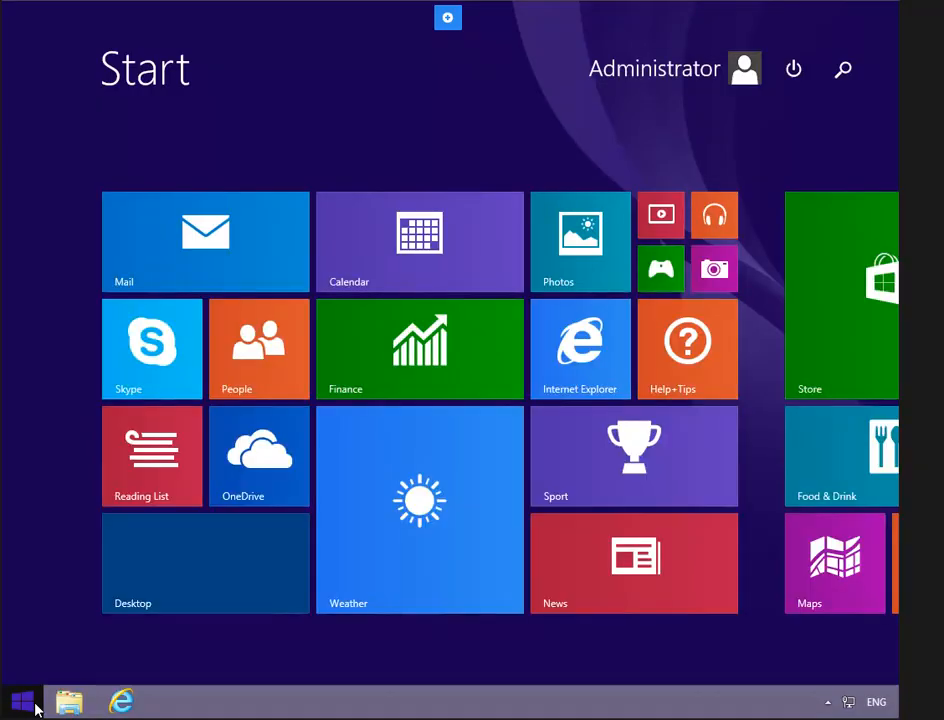
text(mmc)
key(Return)
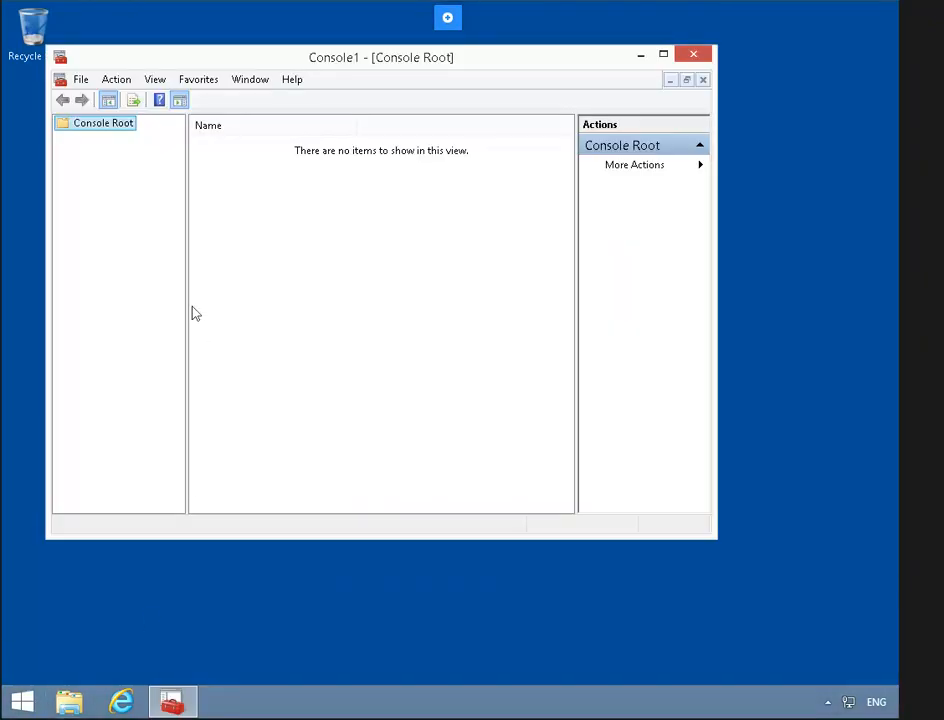
- Add the Certificates snap-in for the local computer account
click(80, 79)
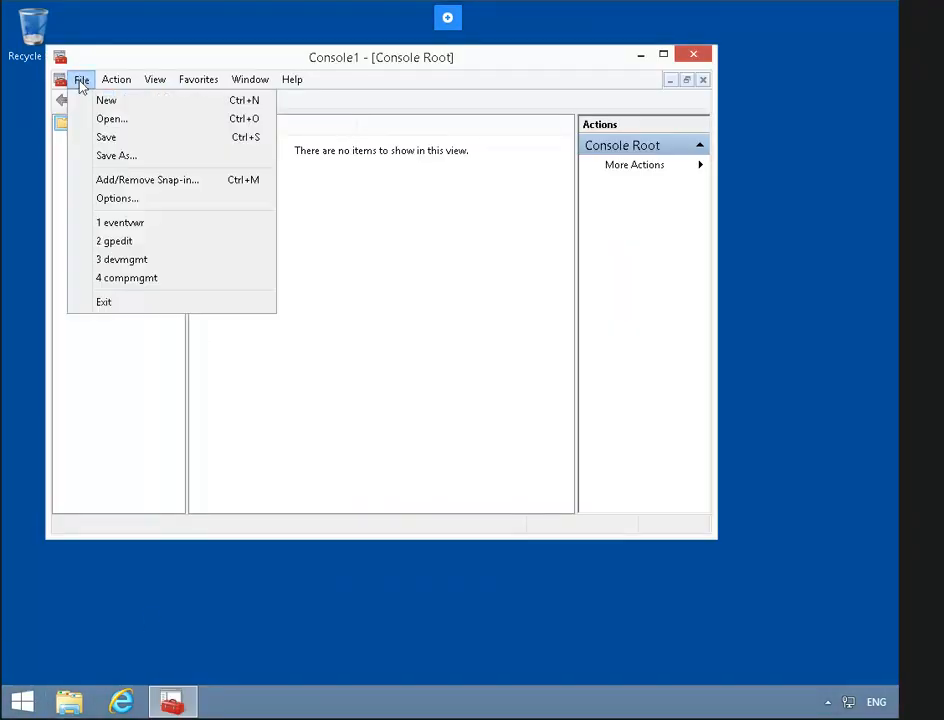
click(200, 182)
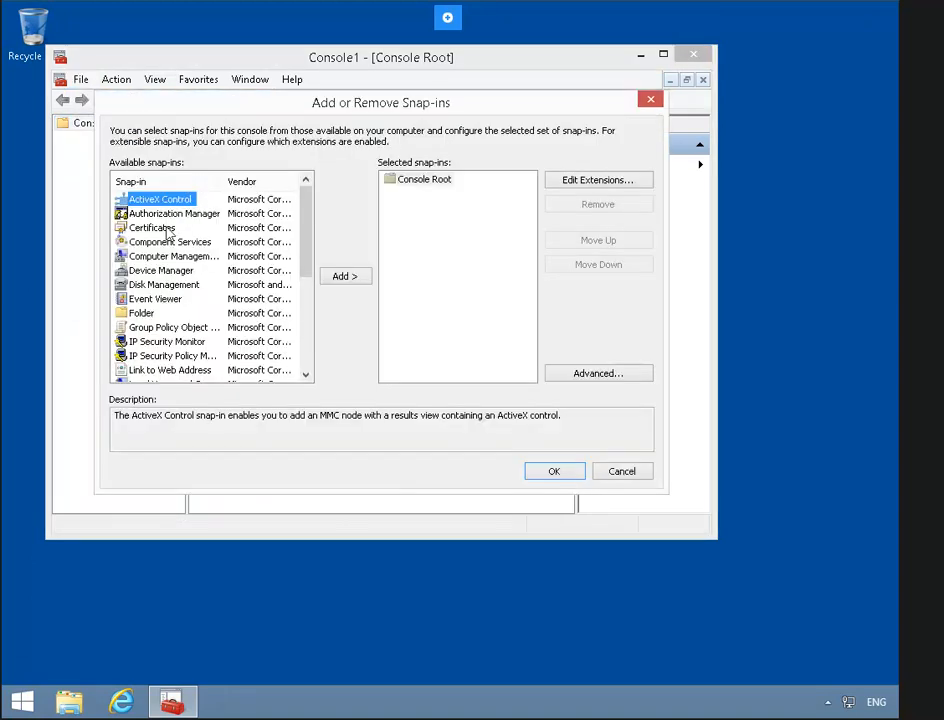
click(165, 229)
click(340, 277)
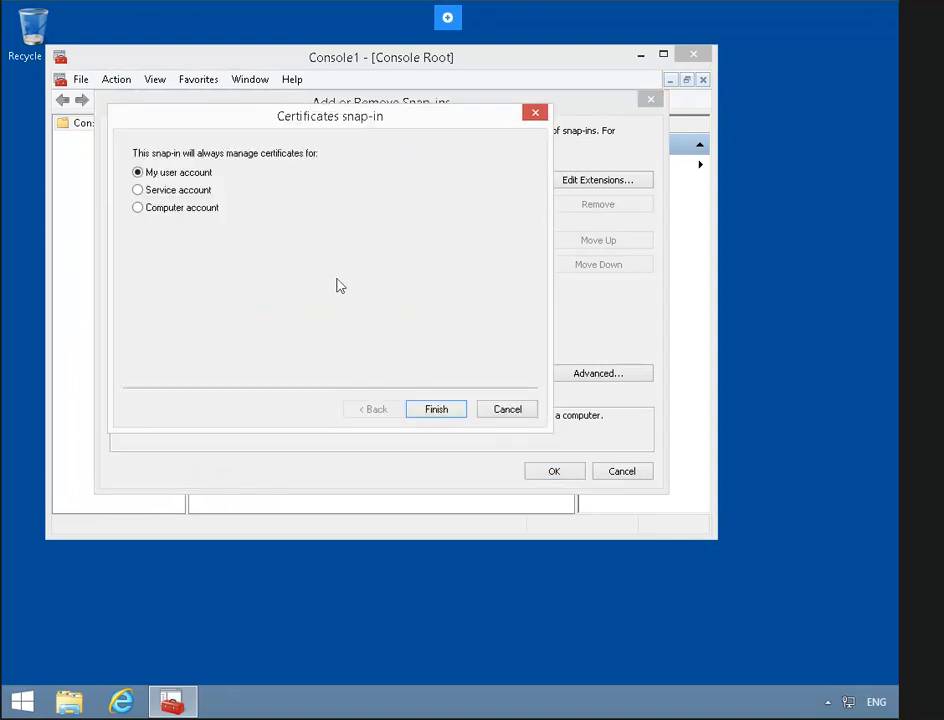
click(194, 215)
click(441, 410)
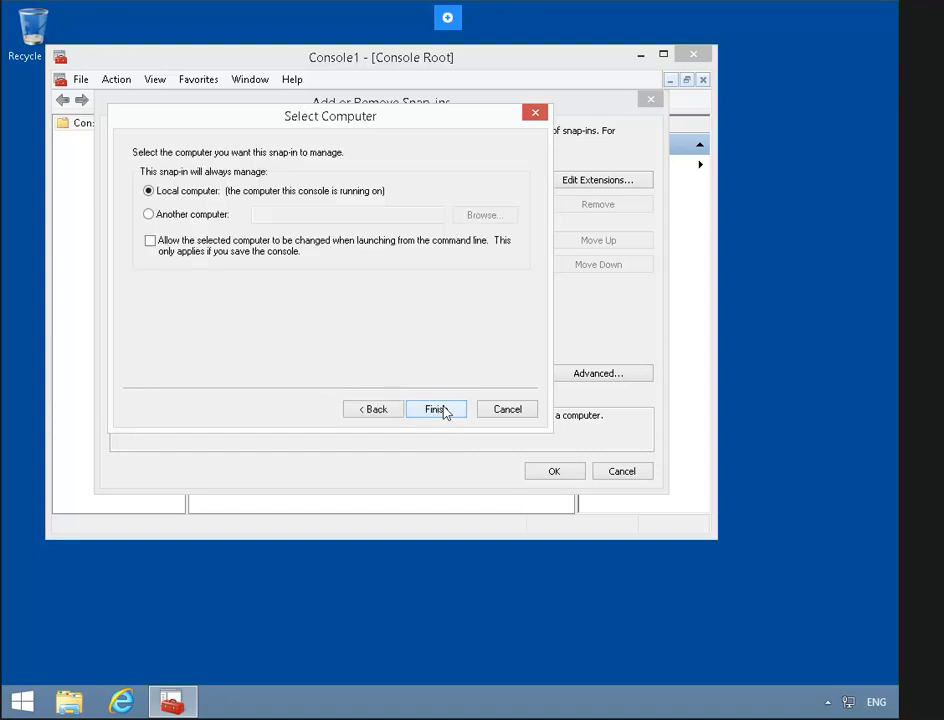
click(437, 409)
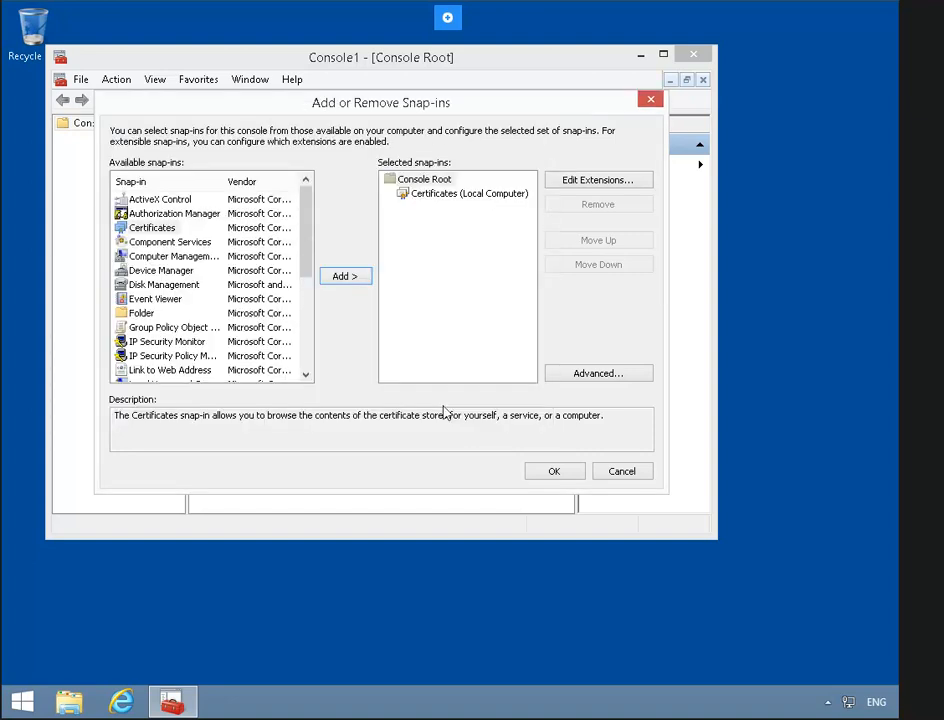
click(545, 475)
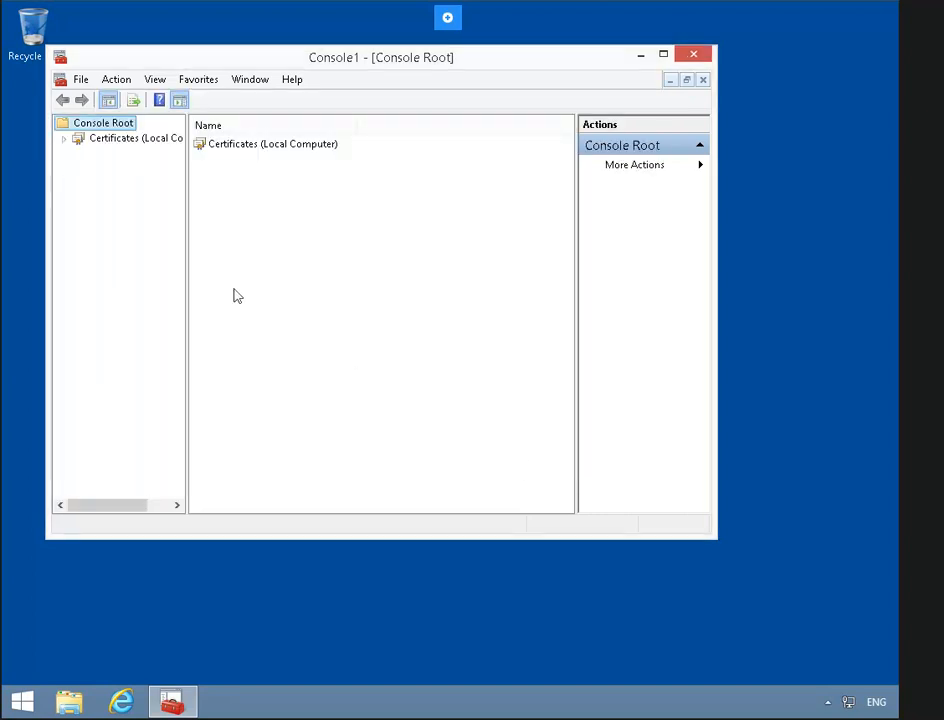
- Enroll a Computer certificate into the Personal store via Active Directory Enrollment Policy
click(64, 139)
right_click(121, 156)
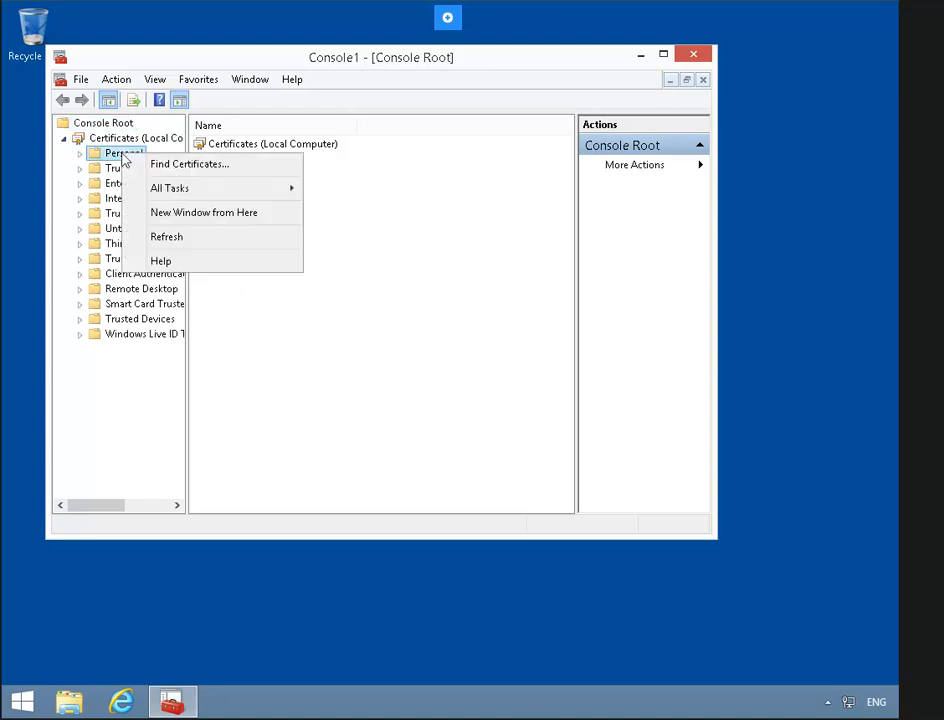
mouse_move(274, 196)
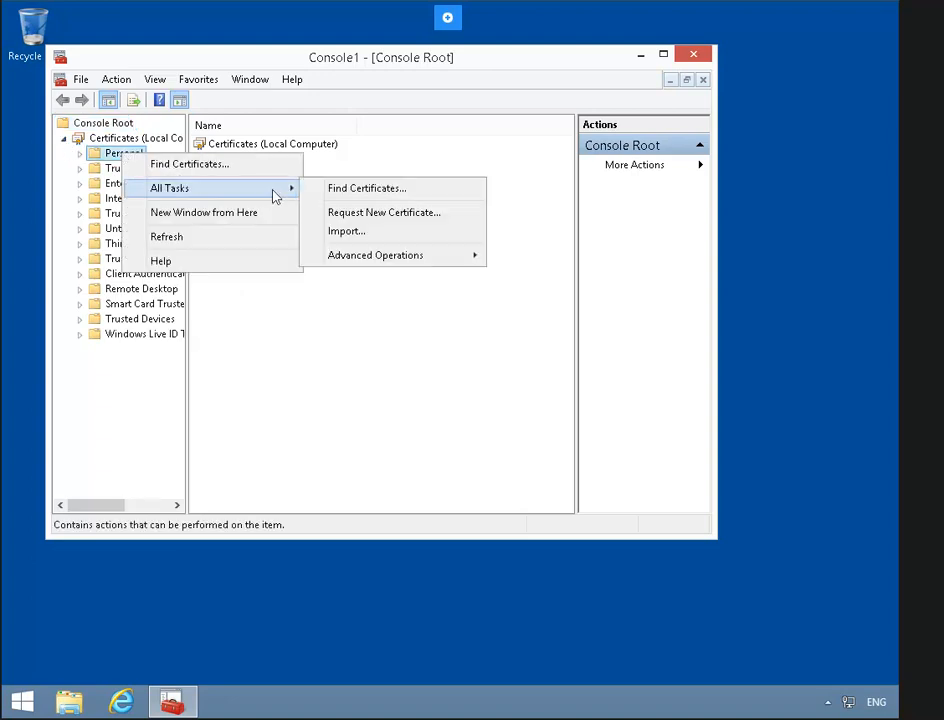
click(445, 219)
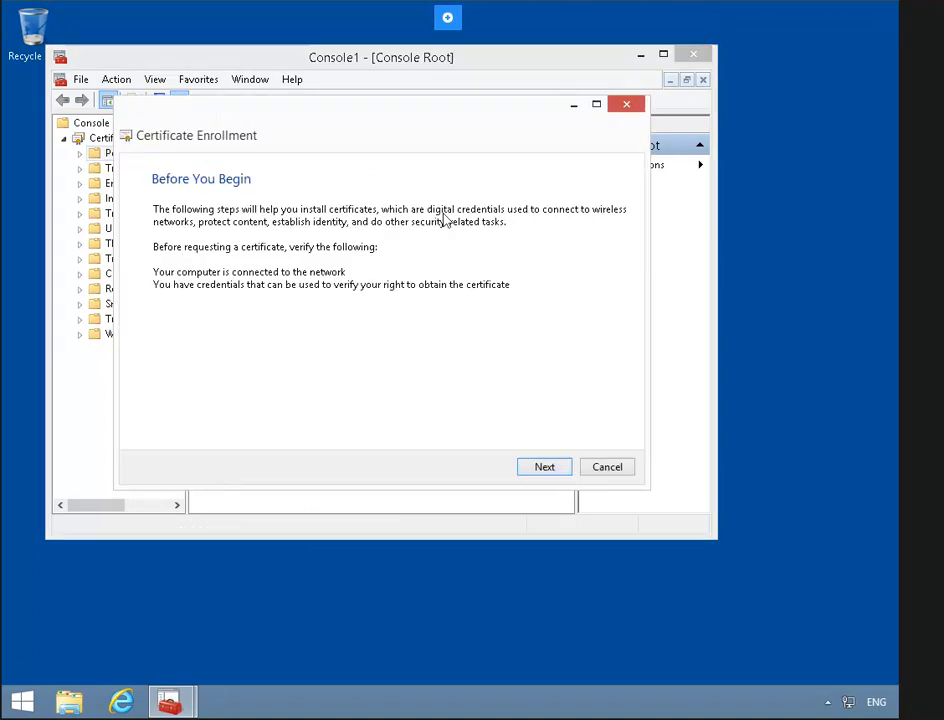
click(533, 469)
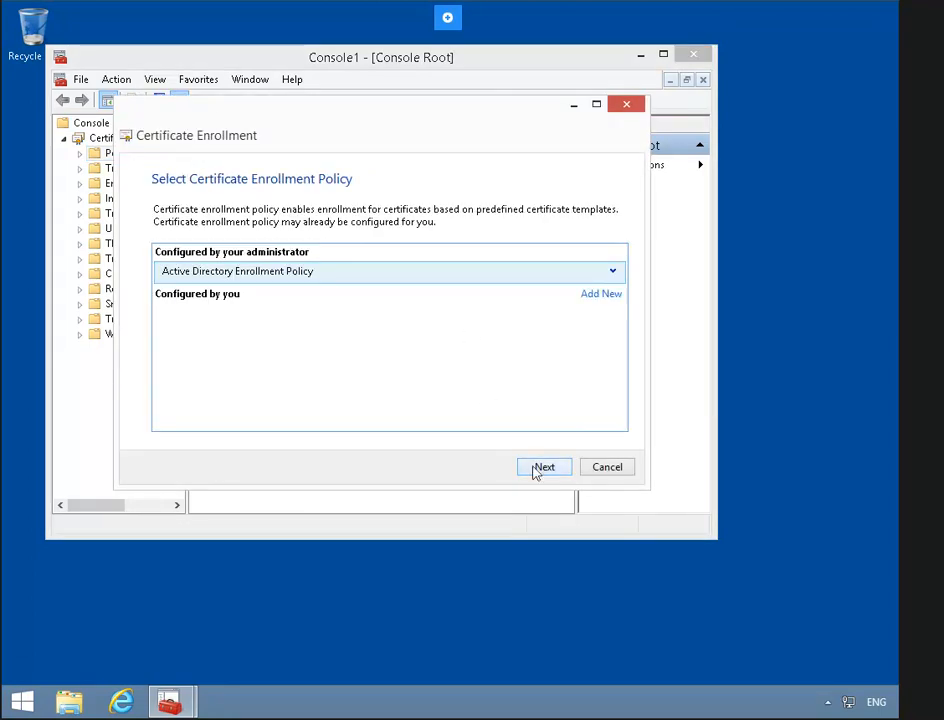
click(541, 468)
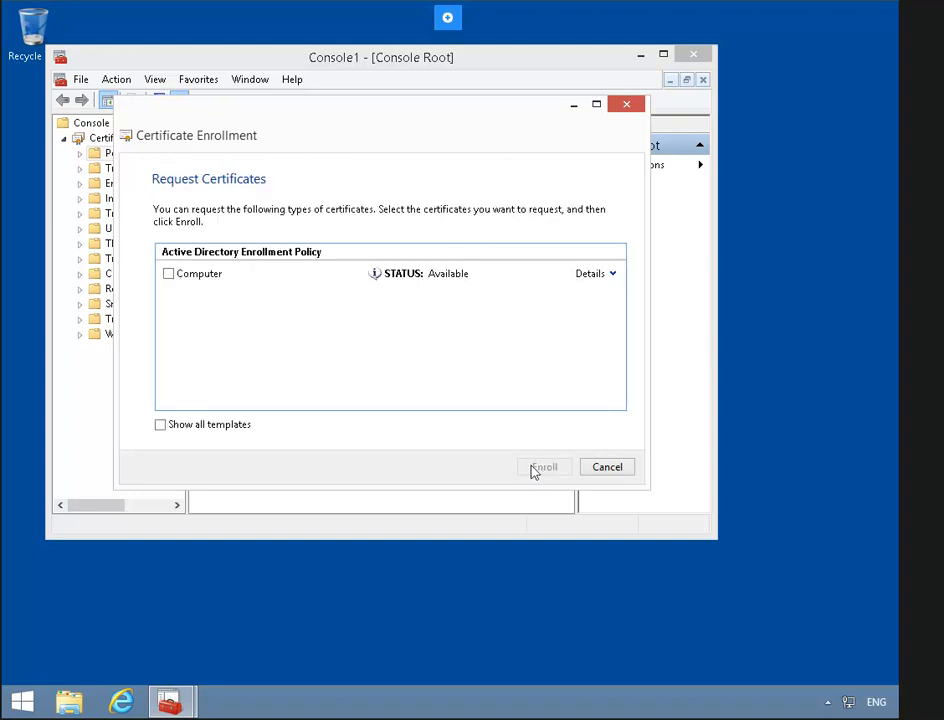
click(169, 274)
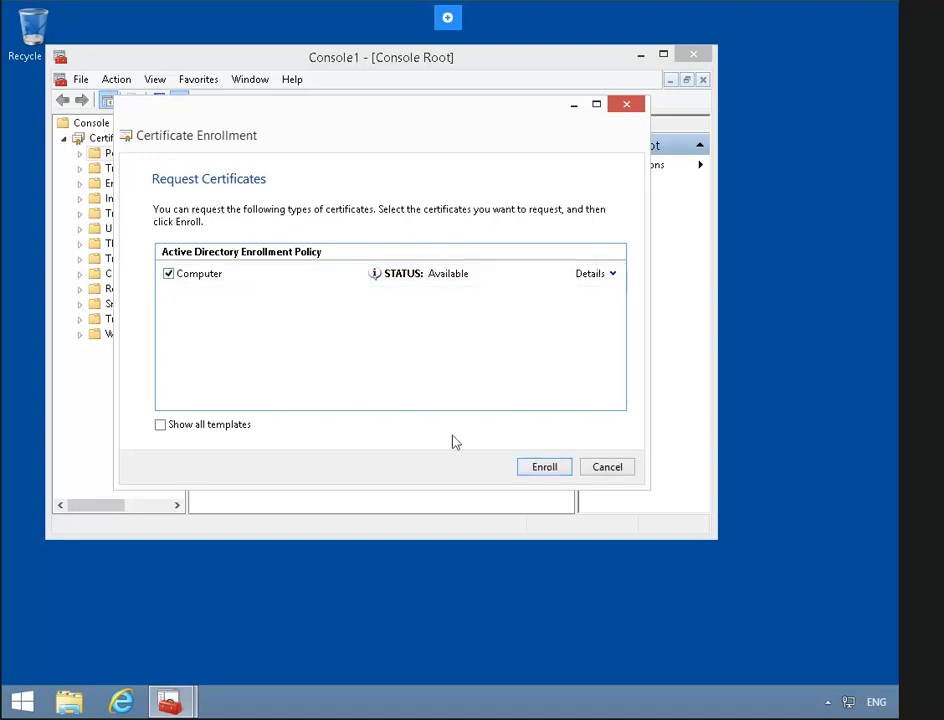
click(540, 467)
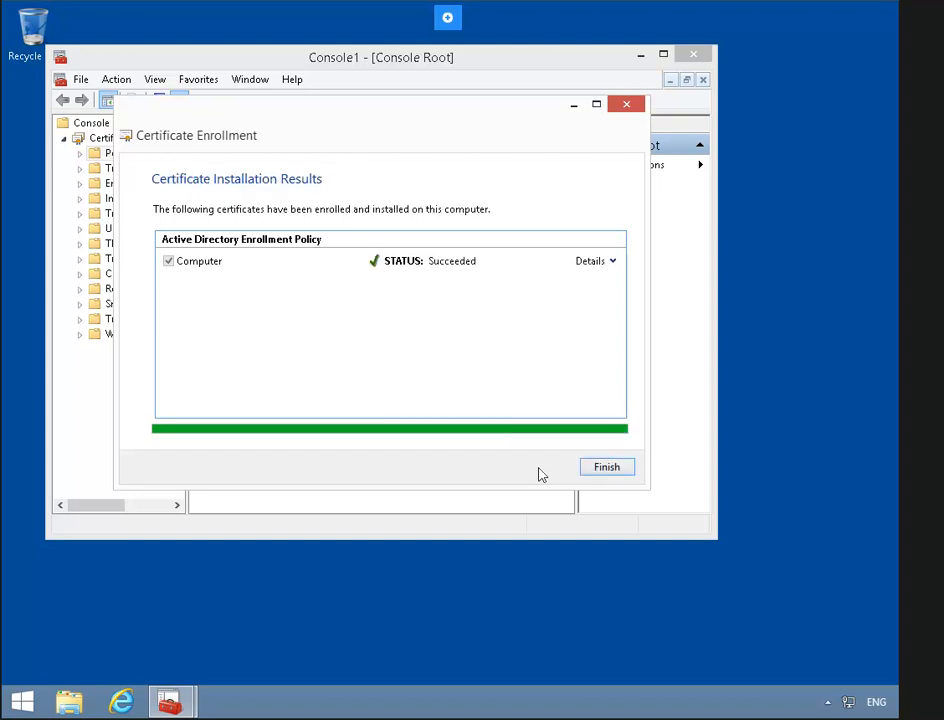
click(613, 469)
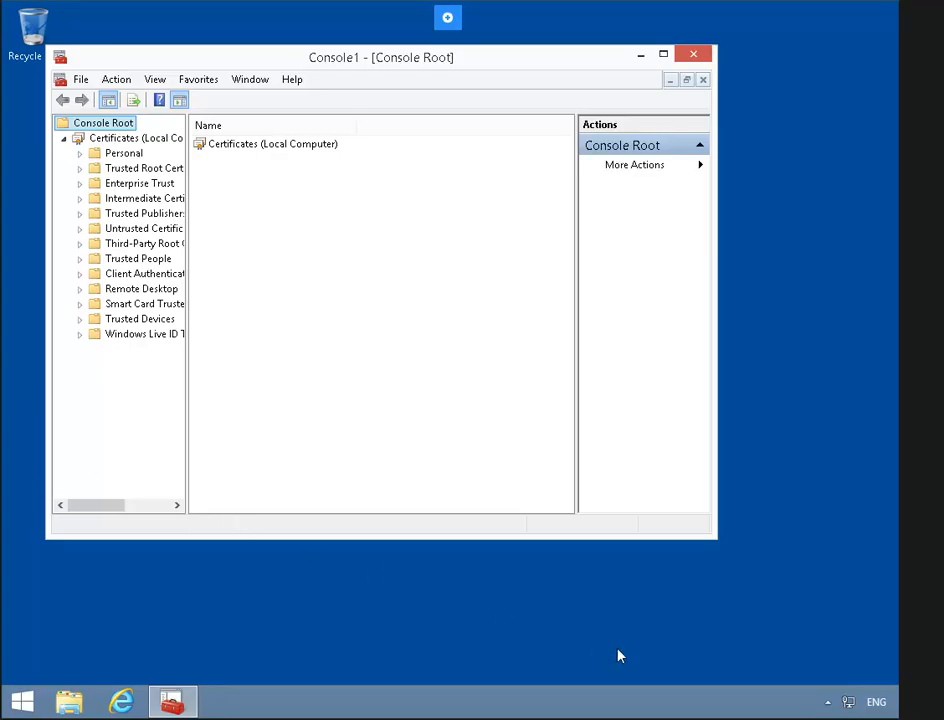
- Create a workplace VPN to 192.168.0.20, Practice Labs VPN Connection, with Remember my credentials unticked
right_click(850, 705)
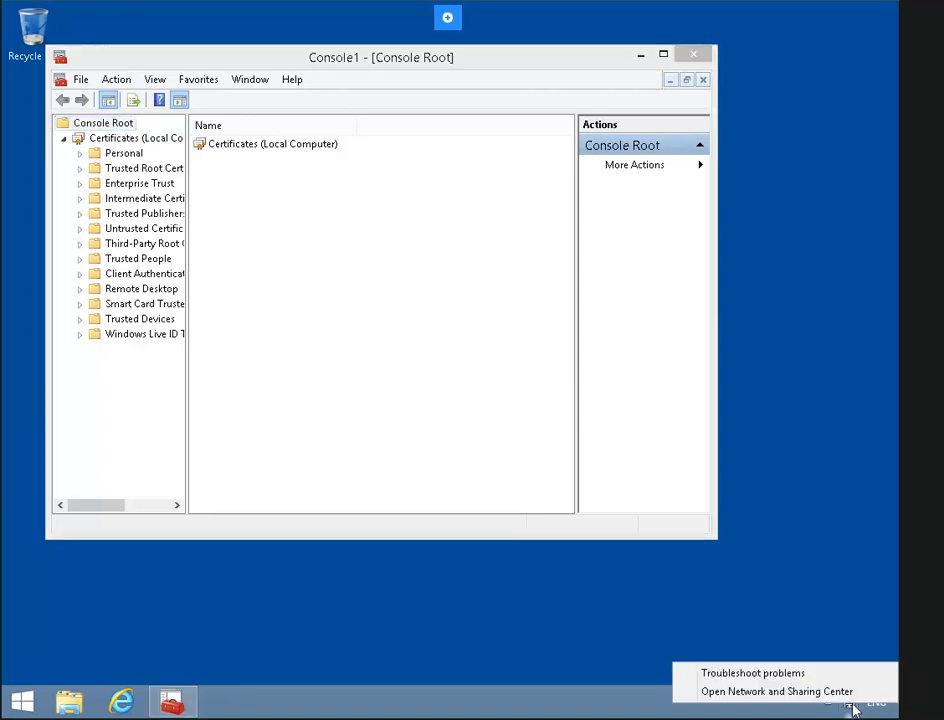
click(797, 692)
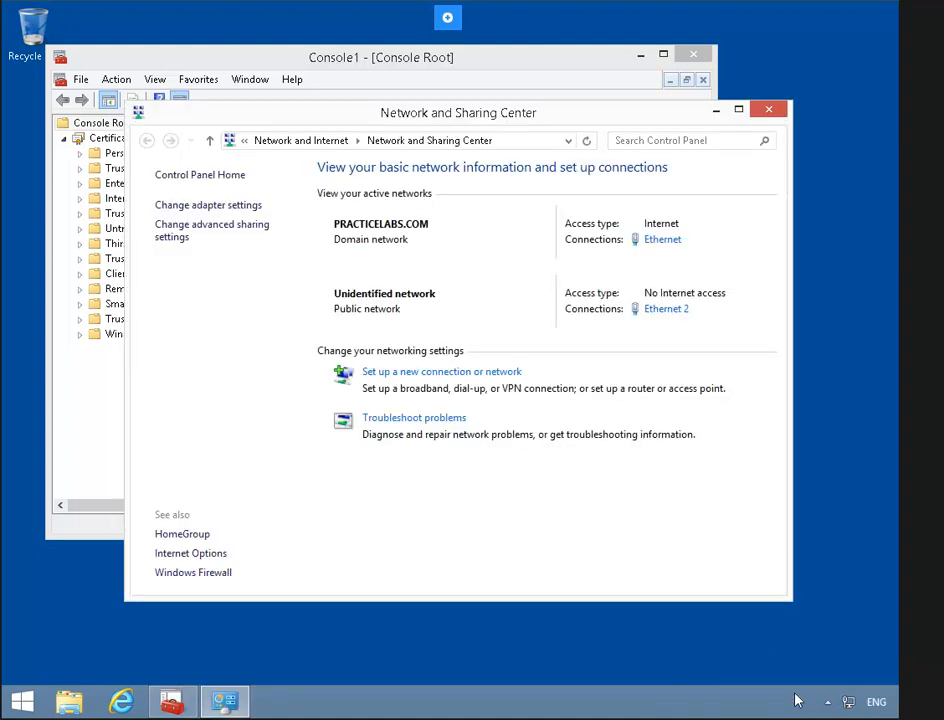
click(472, 389)
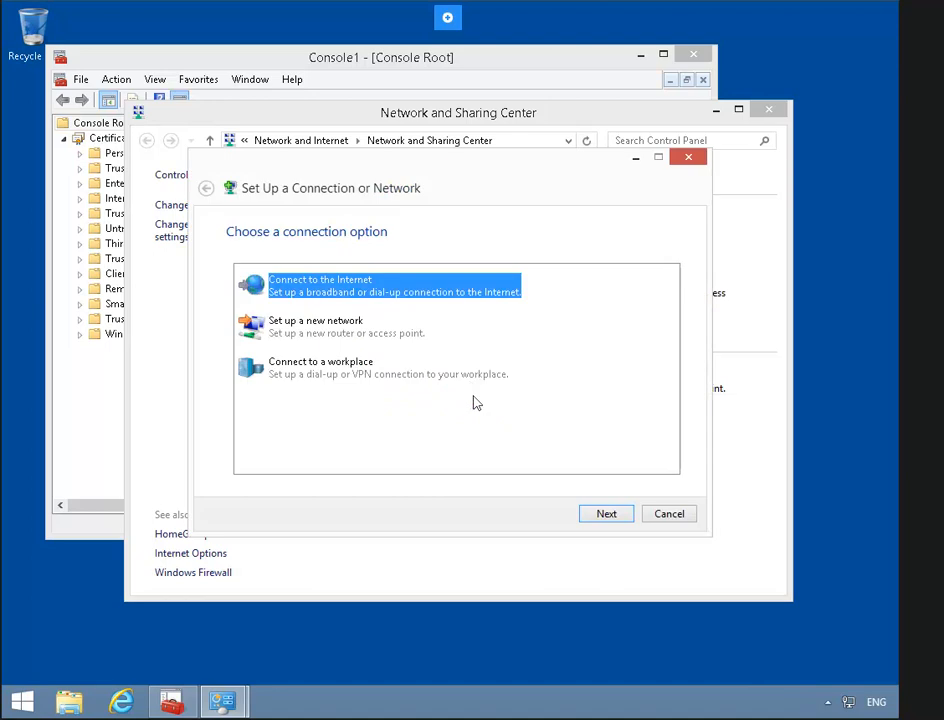
click(353, 370)
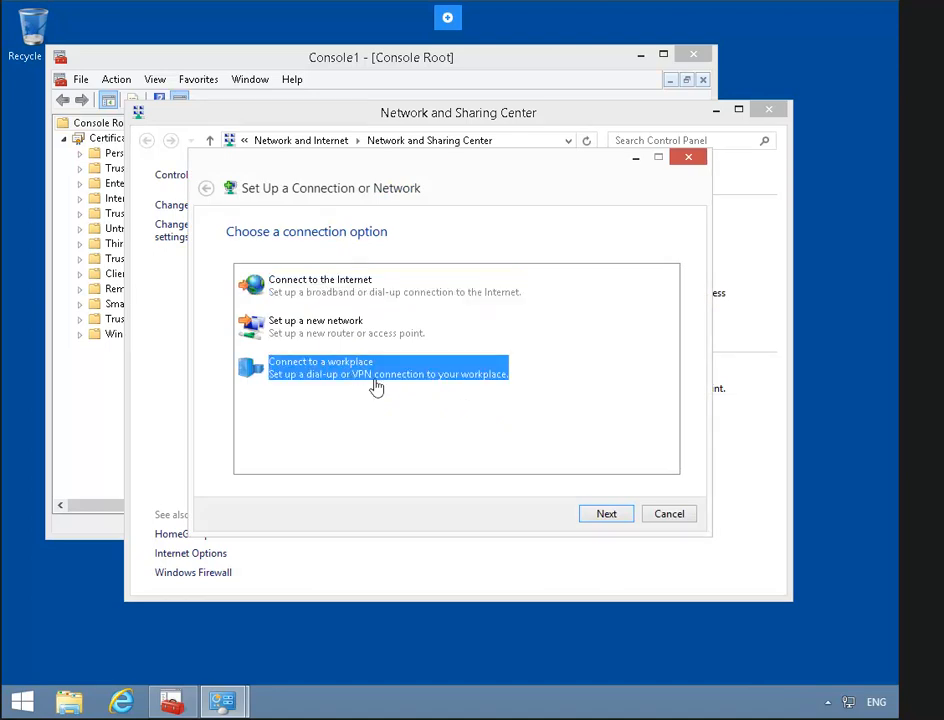
click(607, 514)
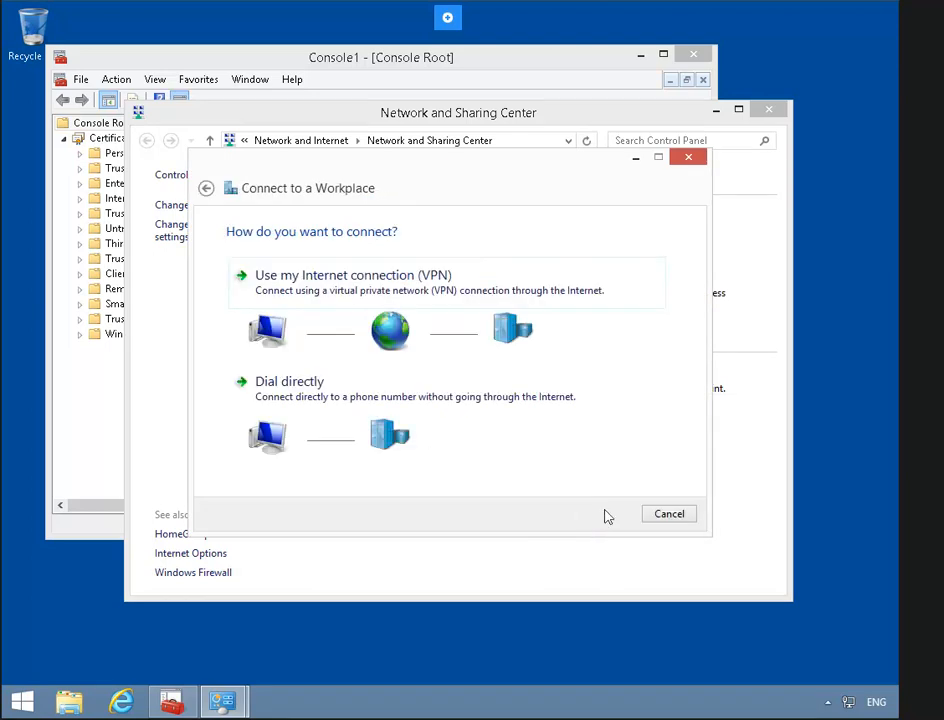
click(345, 278)
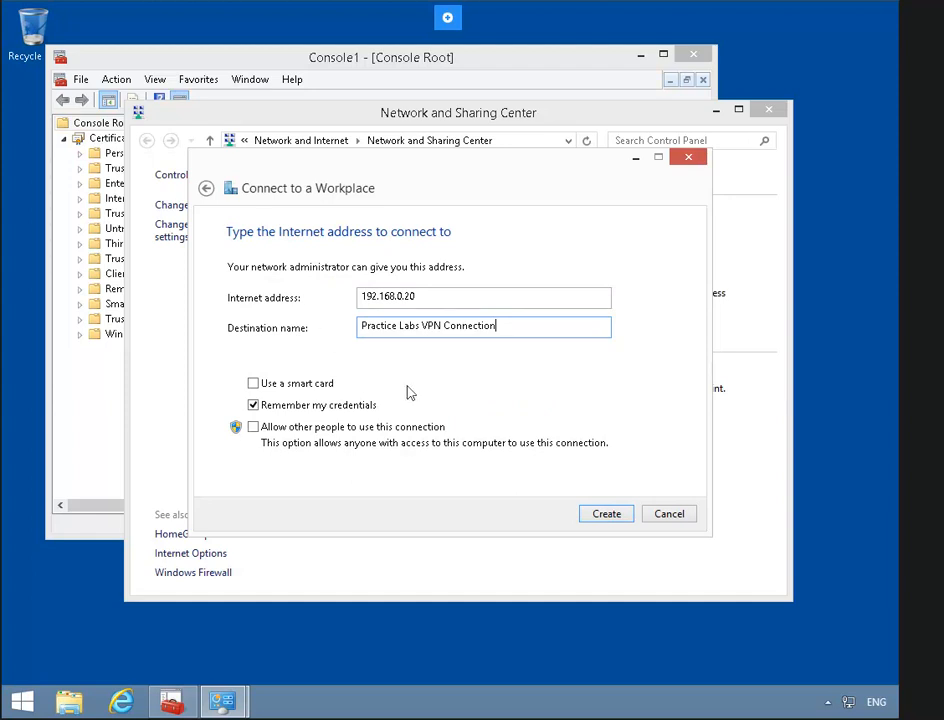
click(319, 409)
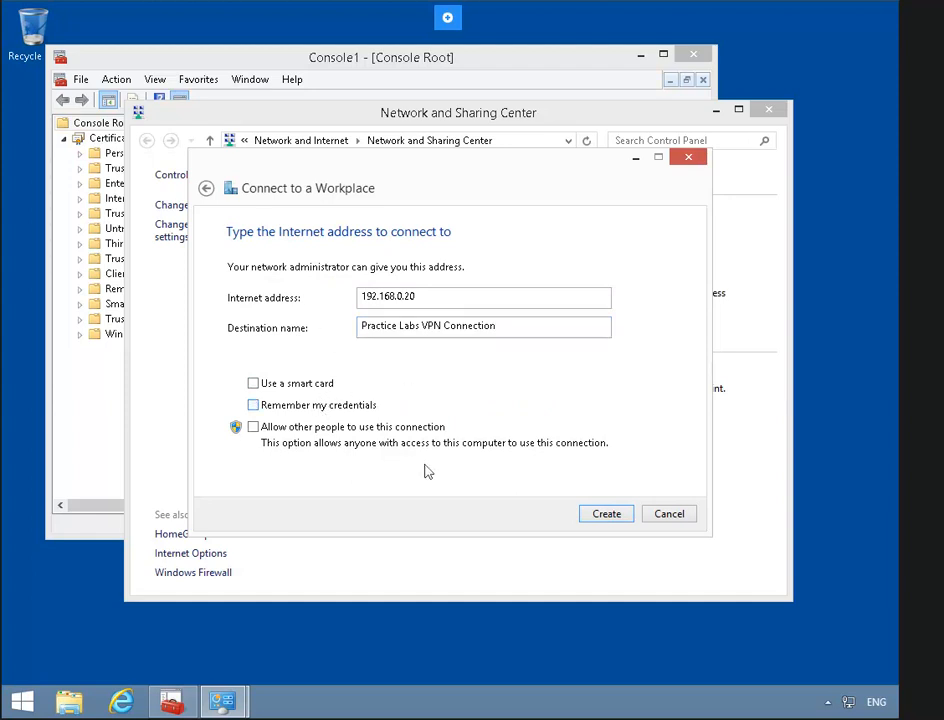
click(592, 517)
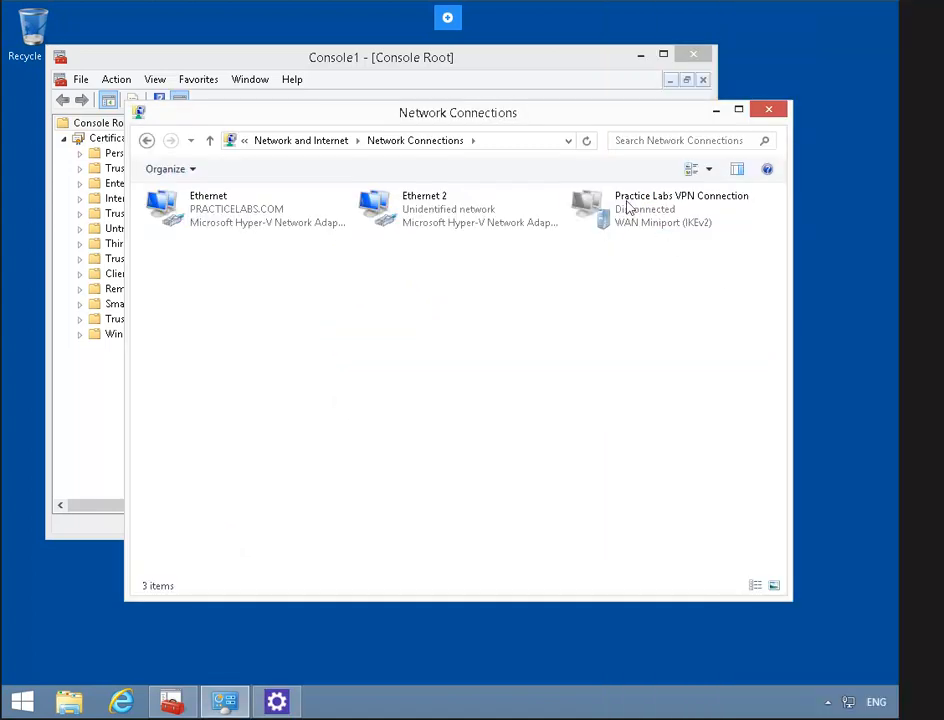
- Allow the MS-CHAP v2 protocol in the Practice Labs VPN Connection's security settings
right_click(621, 216)
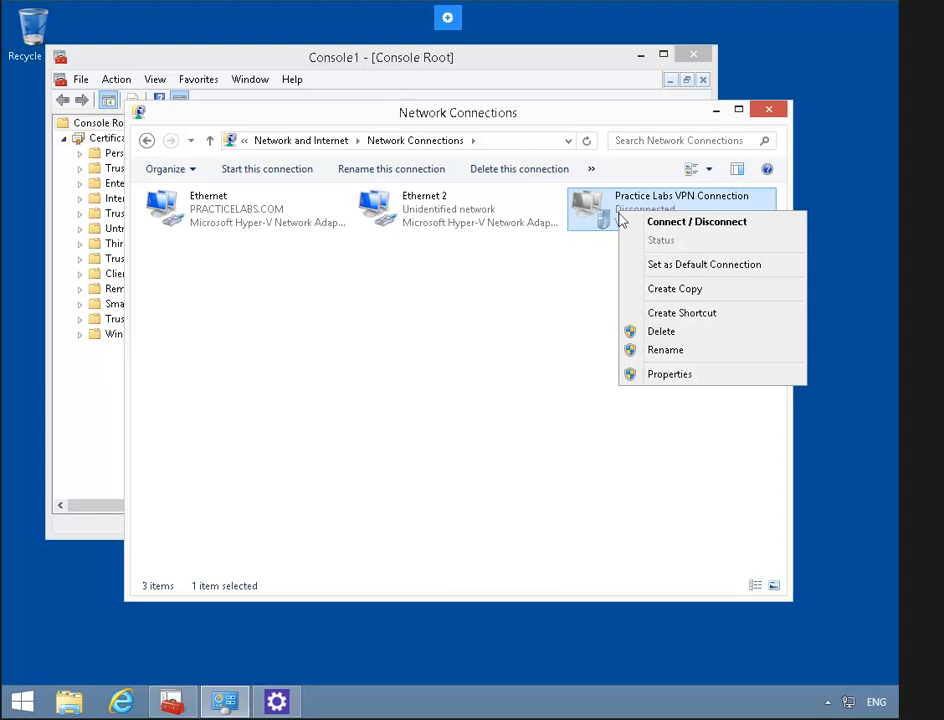
click(713, 376)
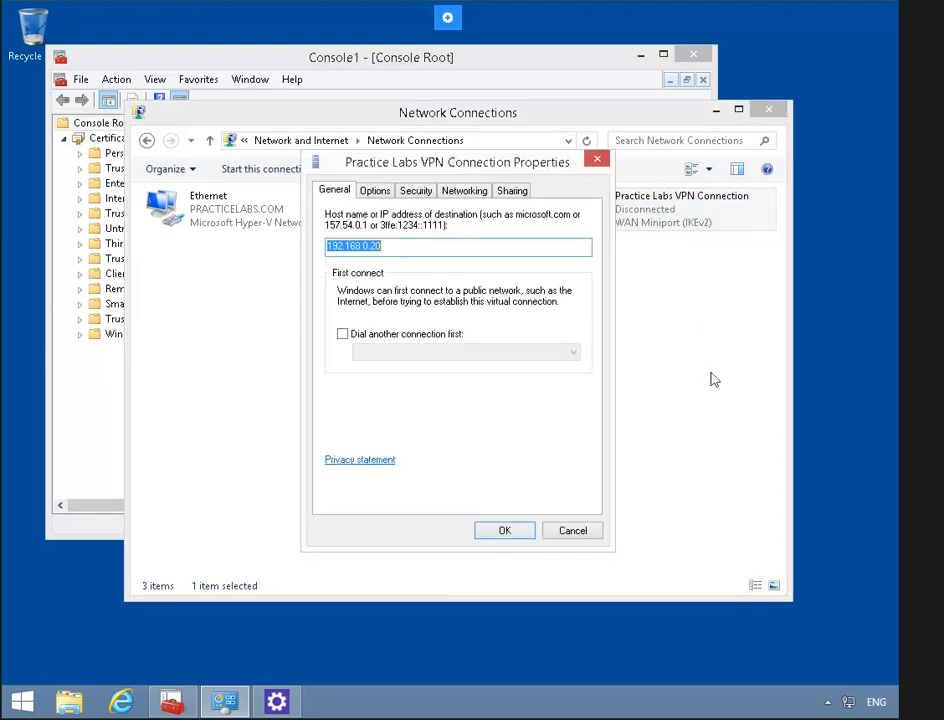
click(417, 191)
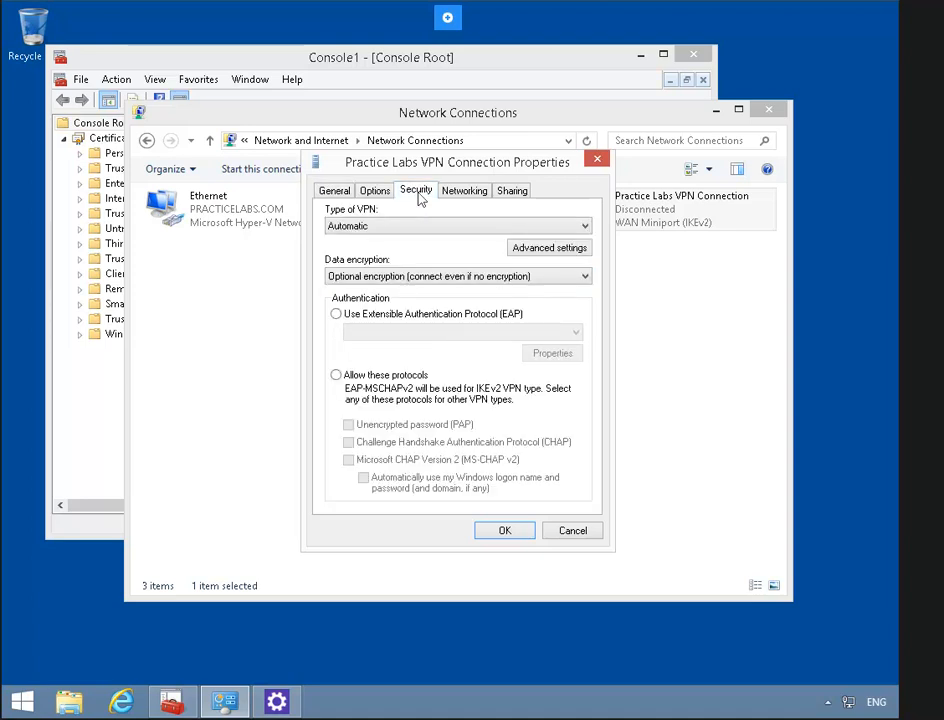
click(337, 376)
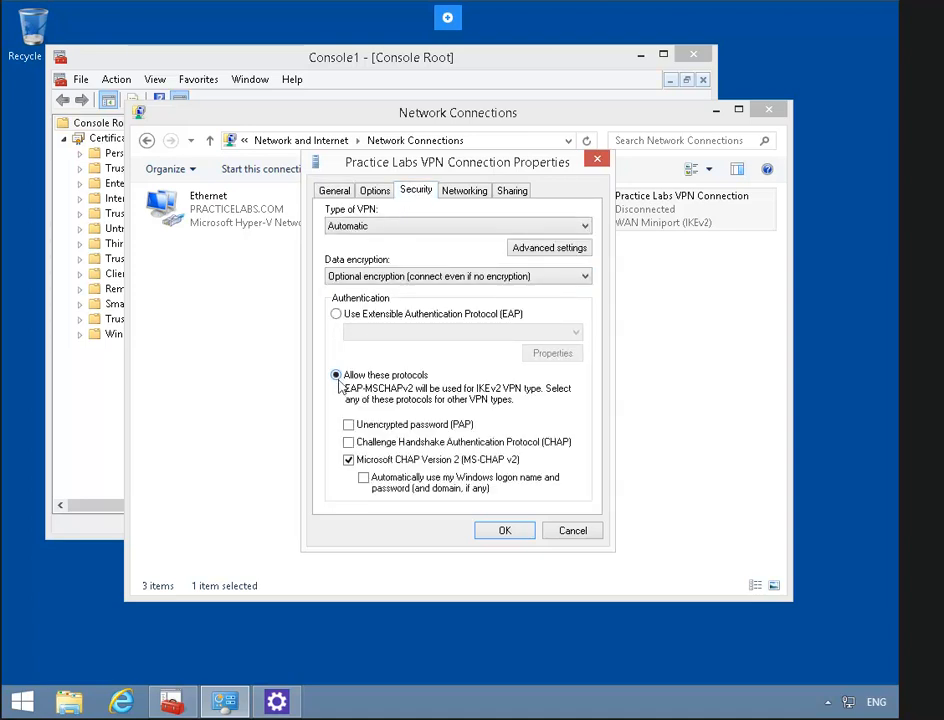
- Turn off 'Use default gateway on remote network' in the VPN's advanced IPv4 settings and save
click(472, 195)
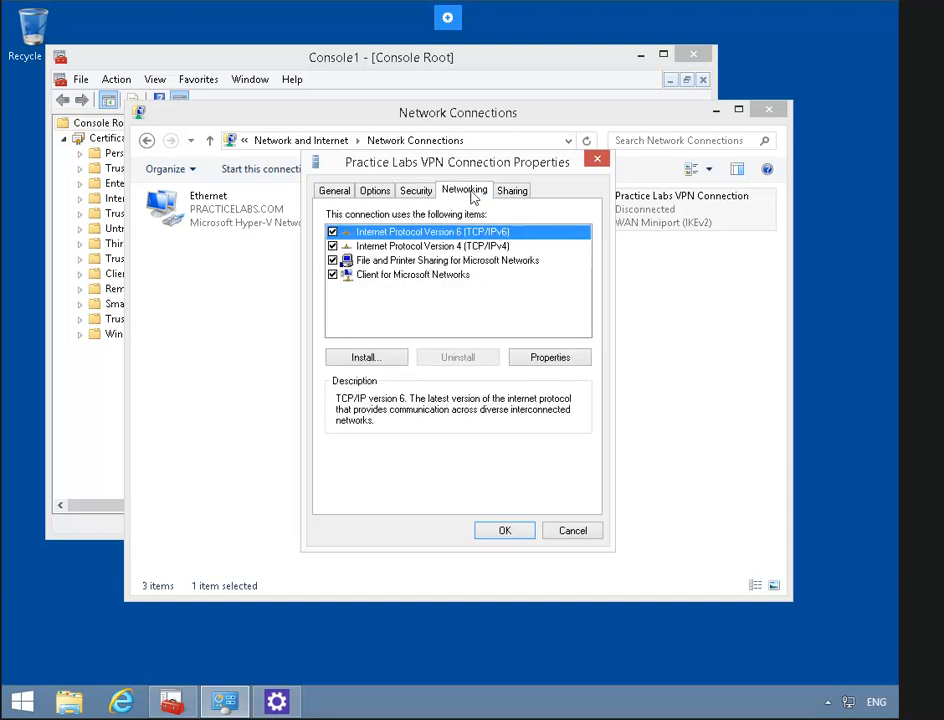
click(454, 248)
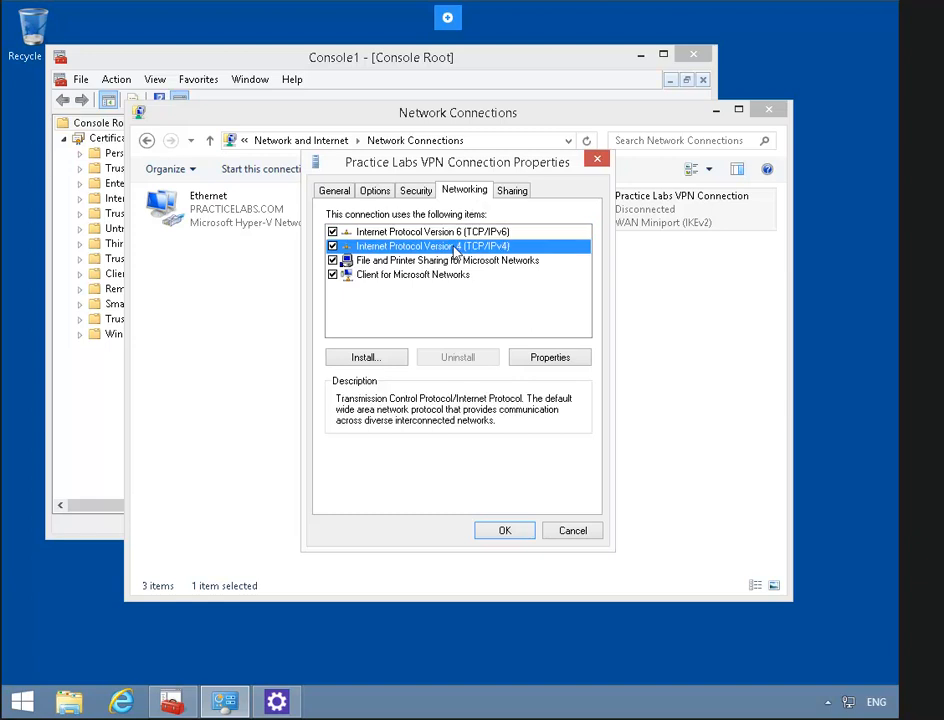
click(551, 358)
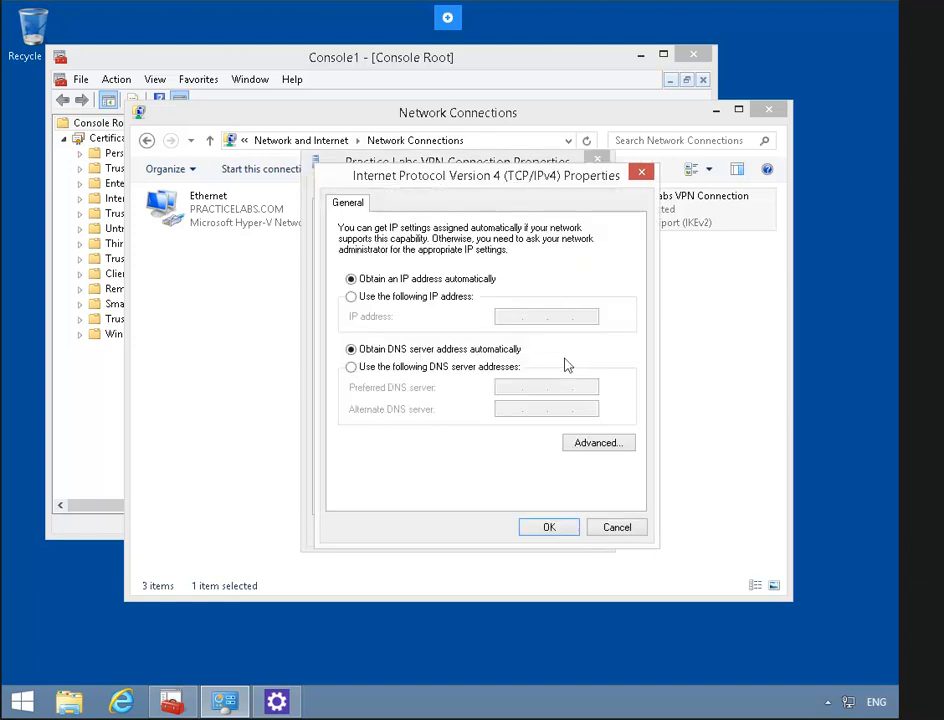
click(622, 447)
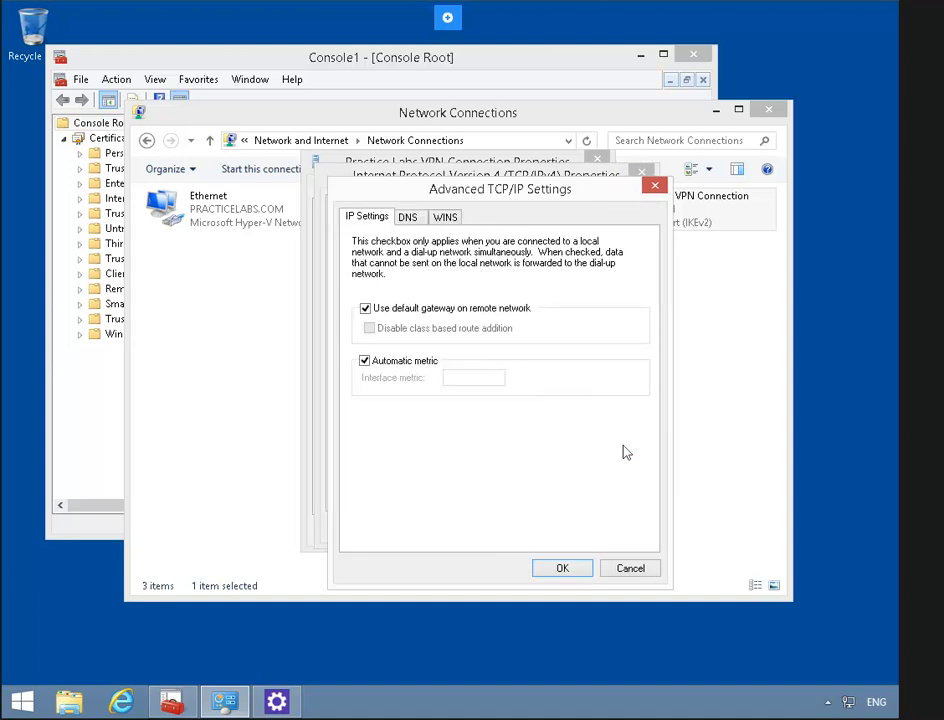
click(371, 313)
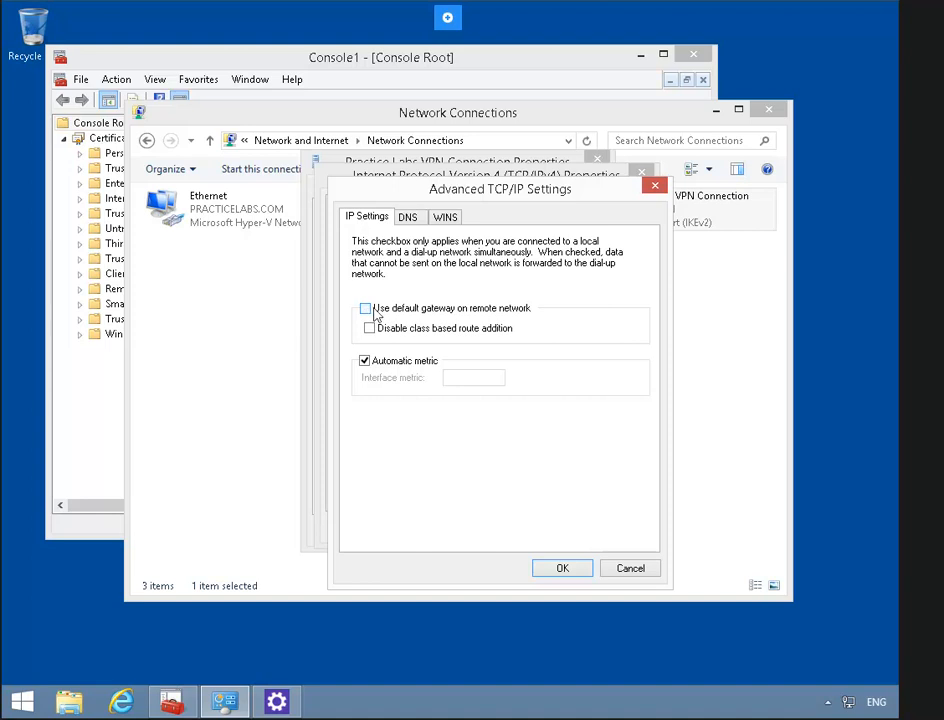
click(561, 568)
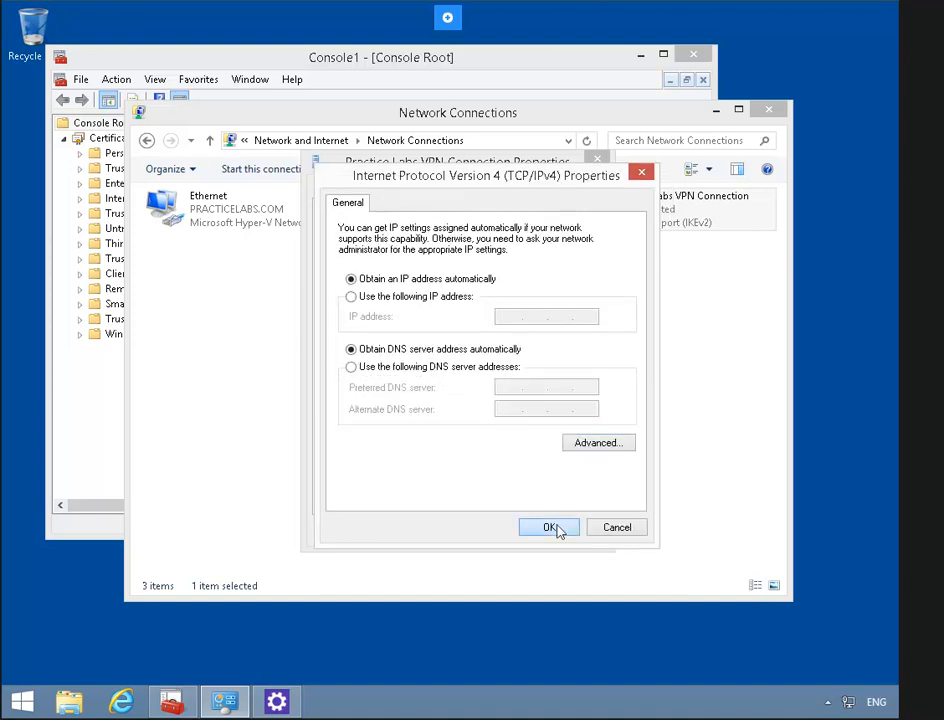
click(554, 528)
click(503, 531)
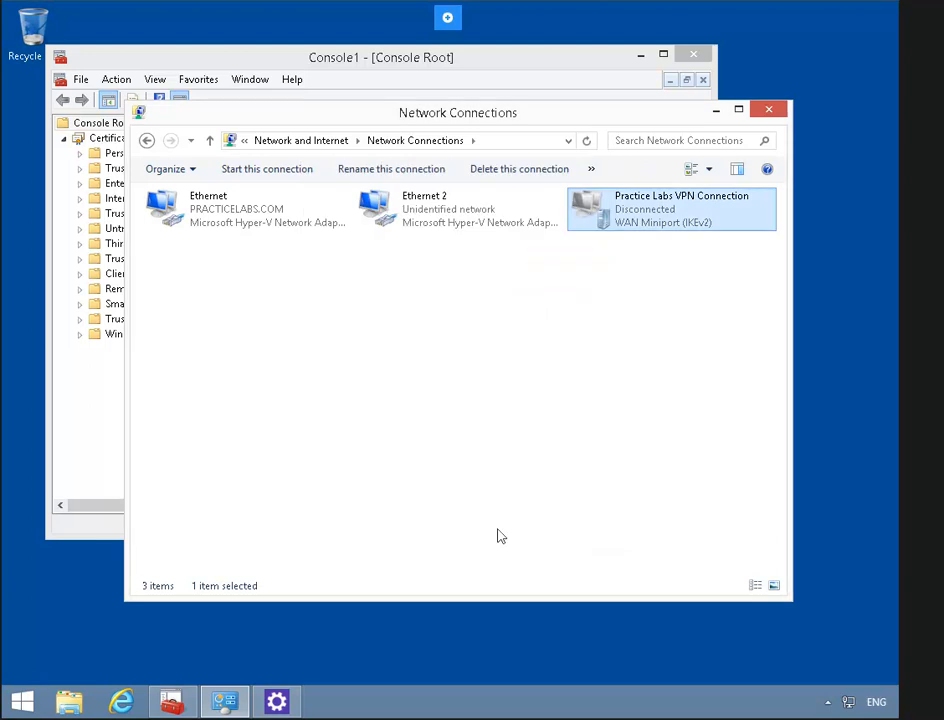
- Connect the Practice Labs VPN Connection to 192.168.0.20 with the domain credentials, then close the Networks panel
right_click(637, 218)
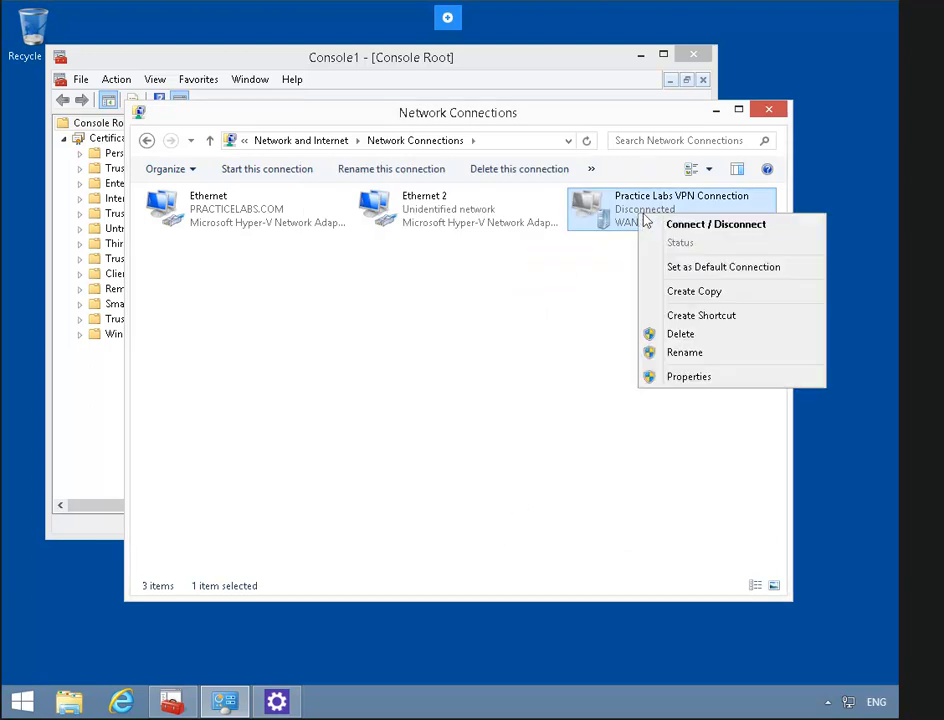
click(695, 226)
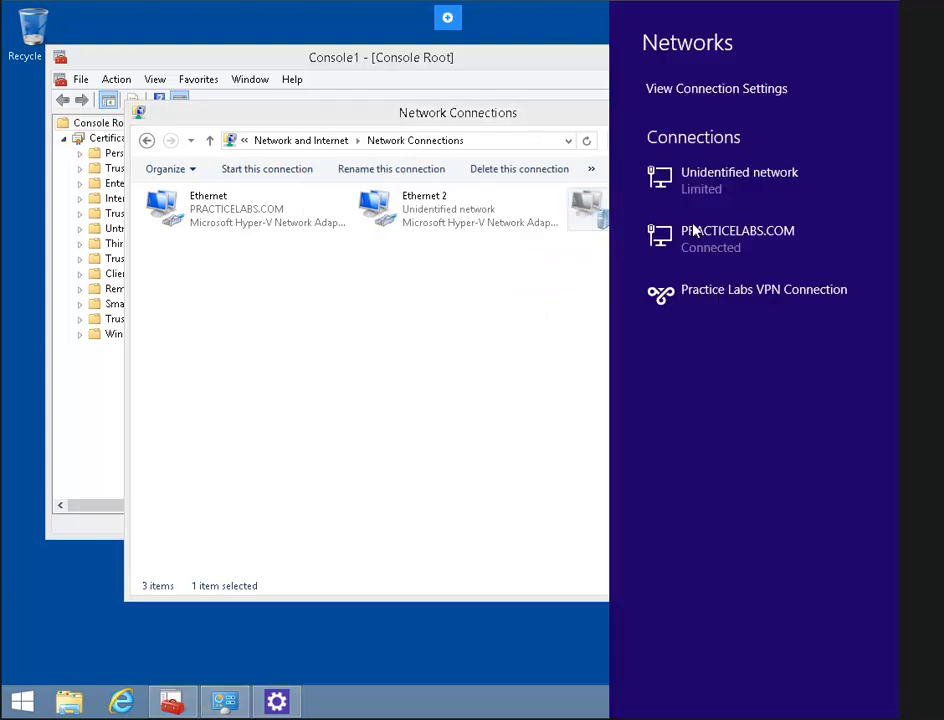
click(730, 310)
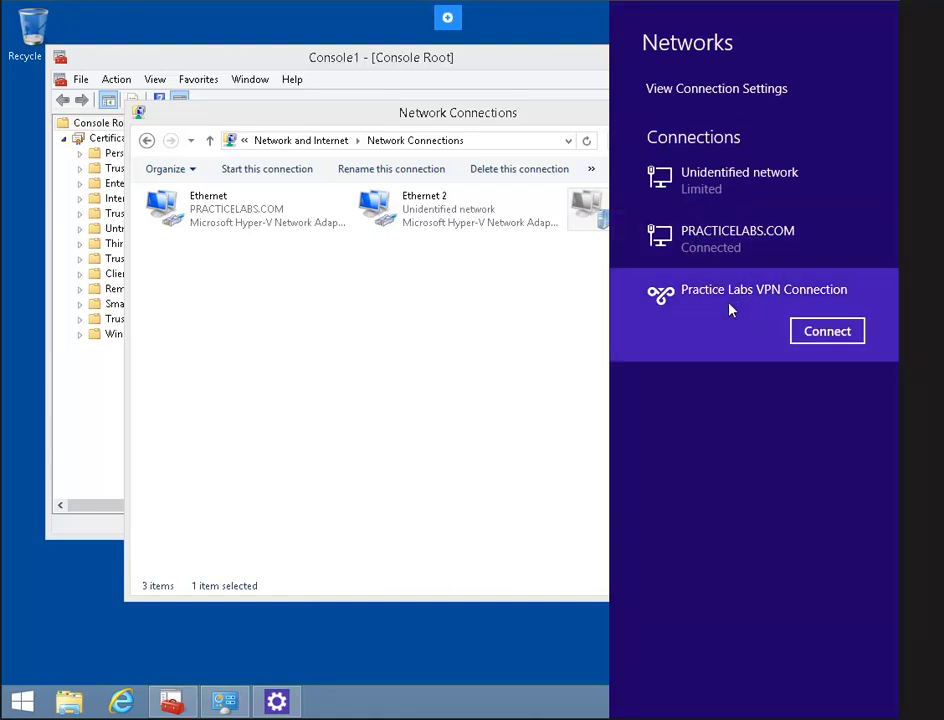
click(816, 333)
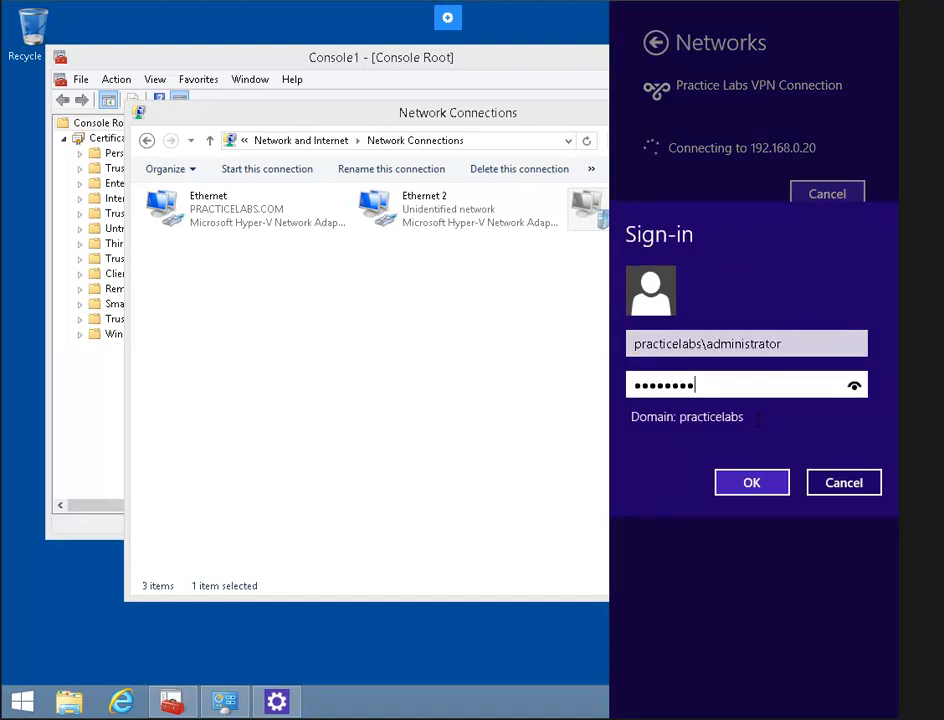
click(747, 482)
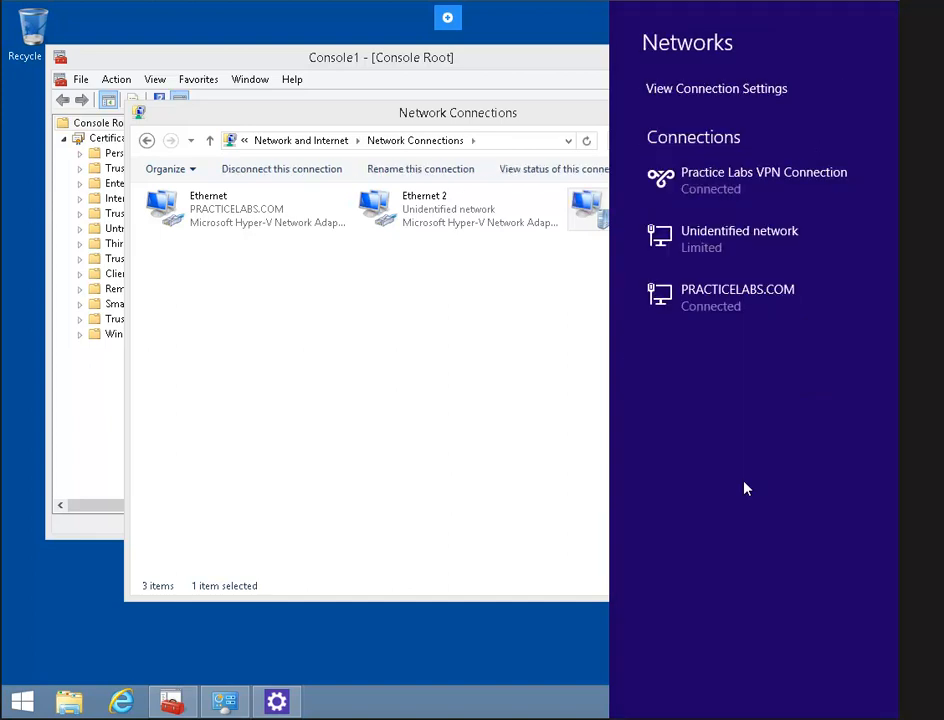
click(461, 410)
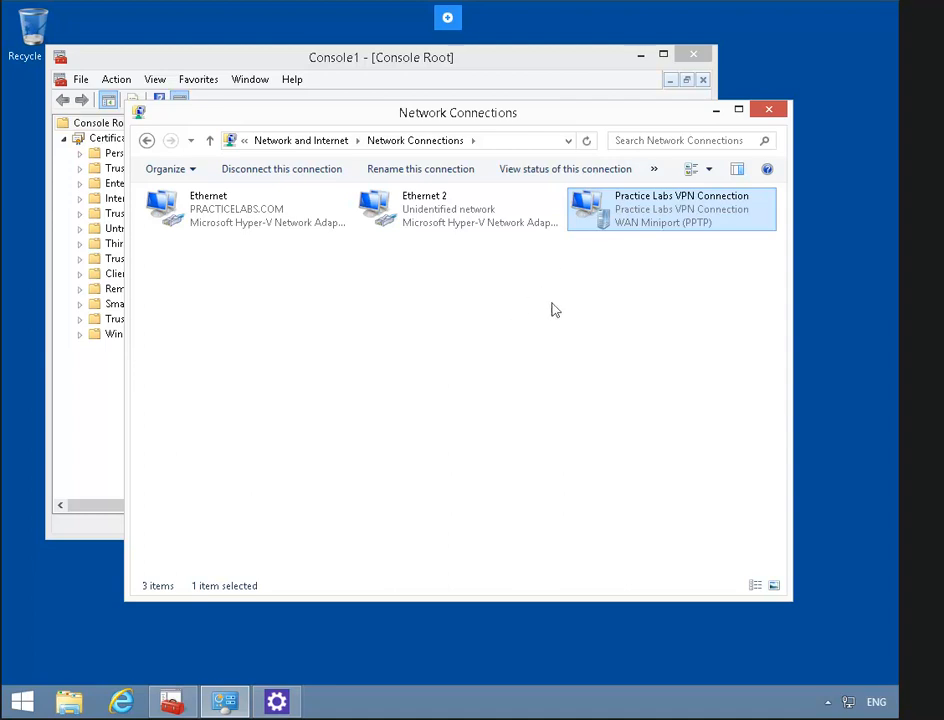
- Check the connected VPN's status details, confirming IPv4 address 10.10.0.101
right_click(594, 213)
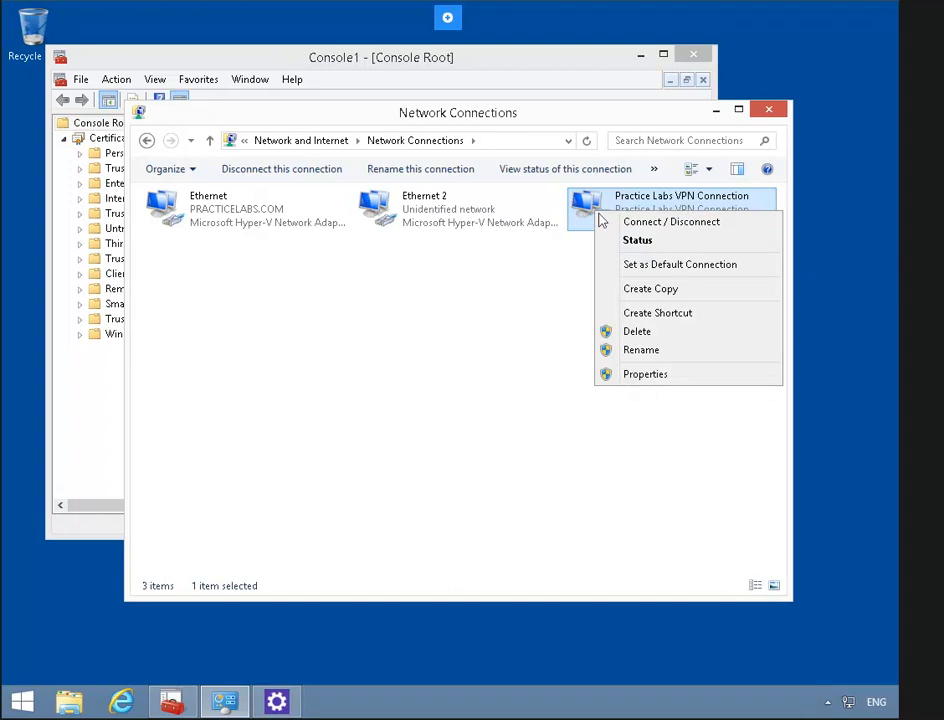
click(655, 242)
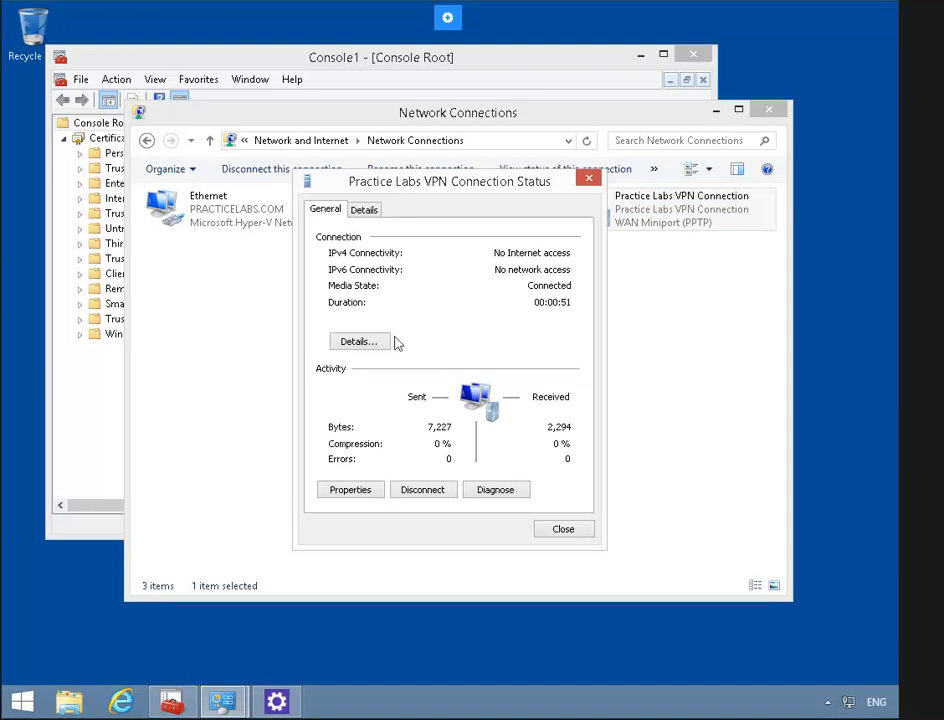
click(379, 344)
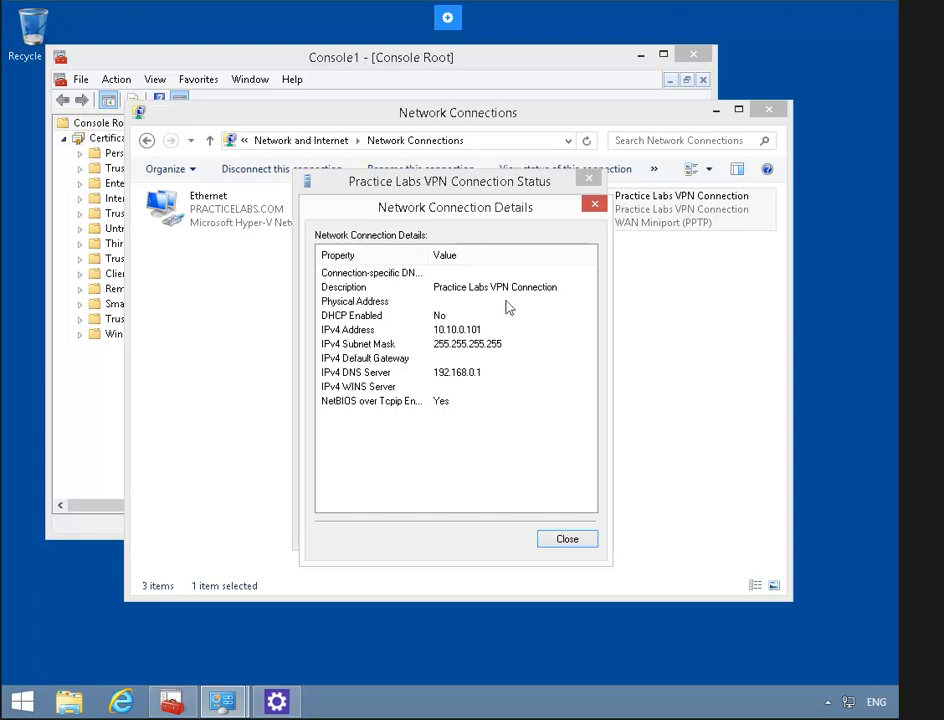
click(574, 541)
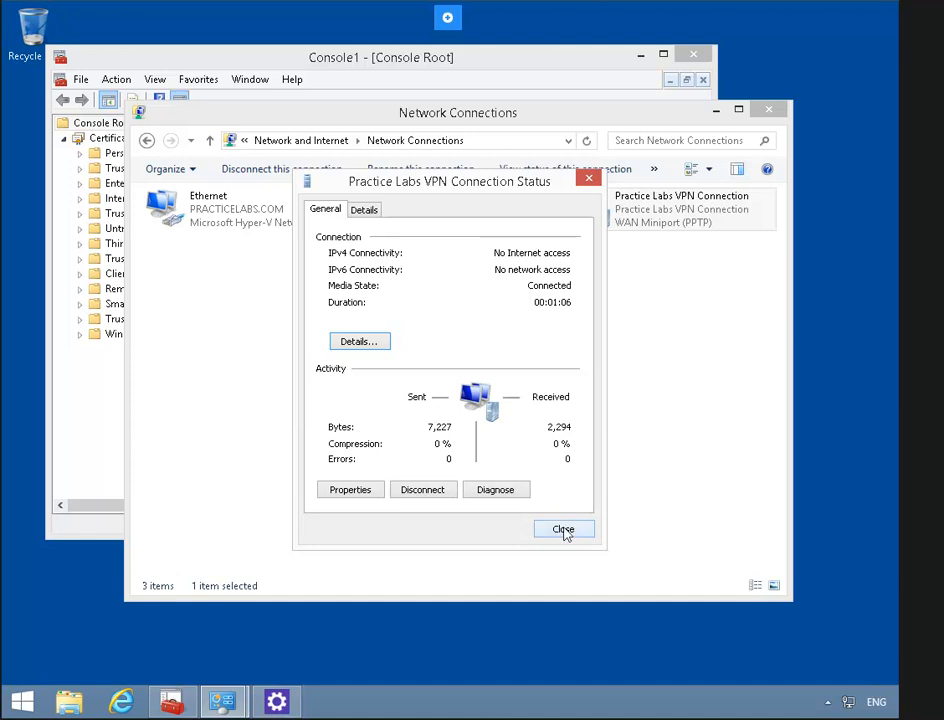
click(564, 530)
- Disconnect the Practice Labs VPN Connection and close the Networks panel
right_click(628, 216)
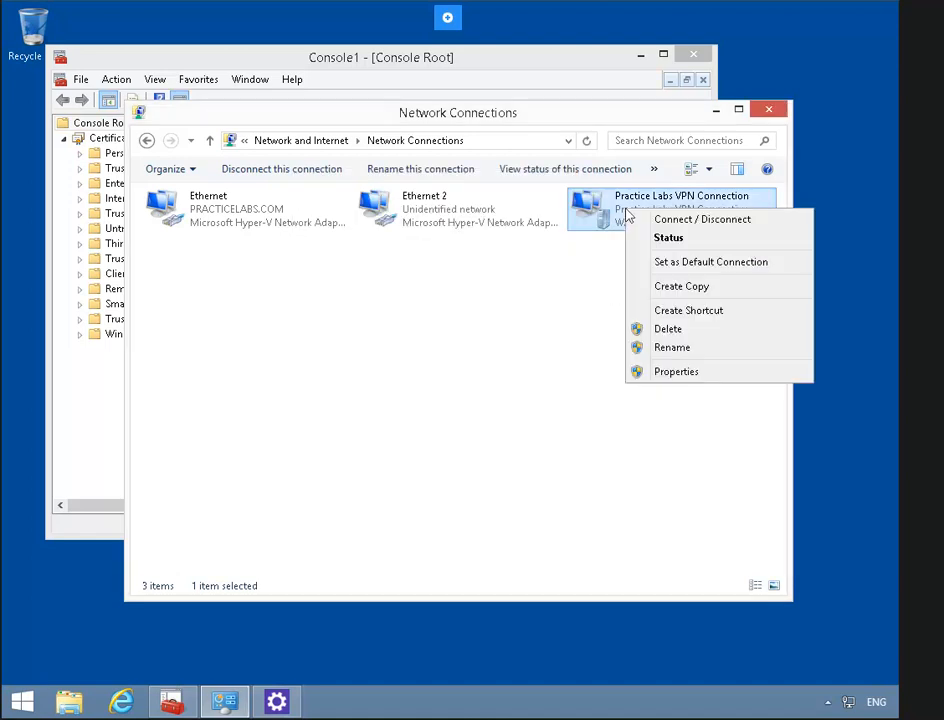
click(714, 221)
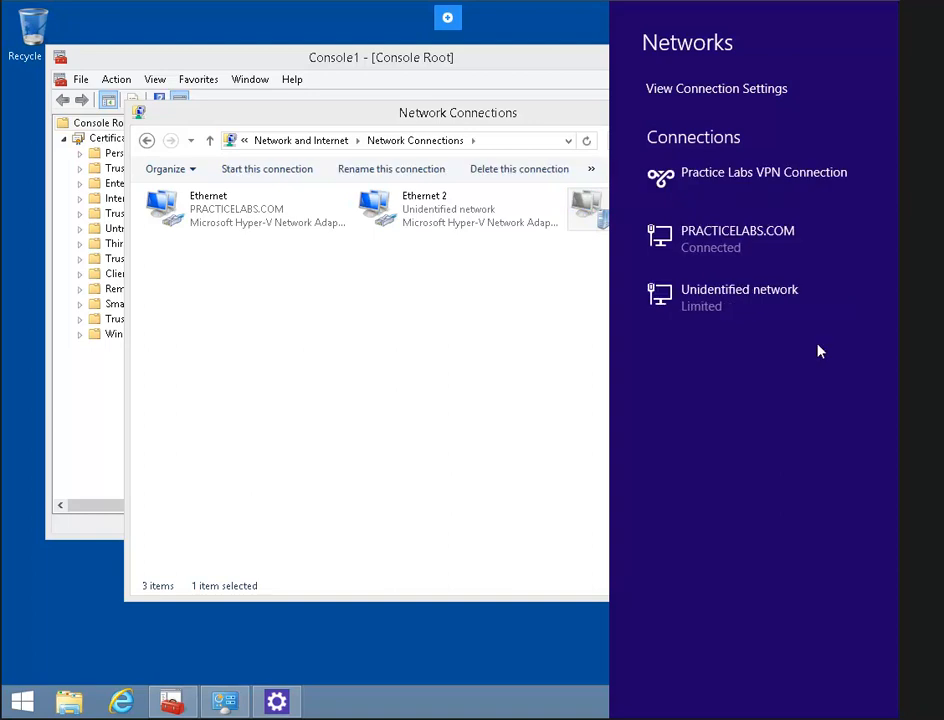
click(529, 327)
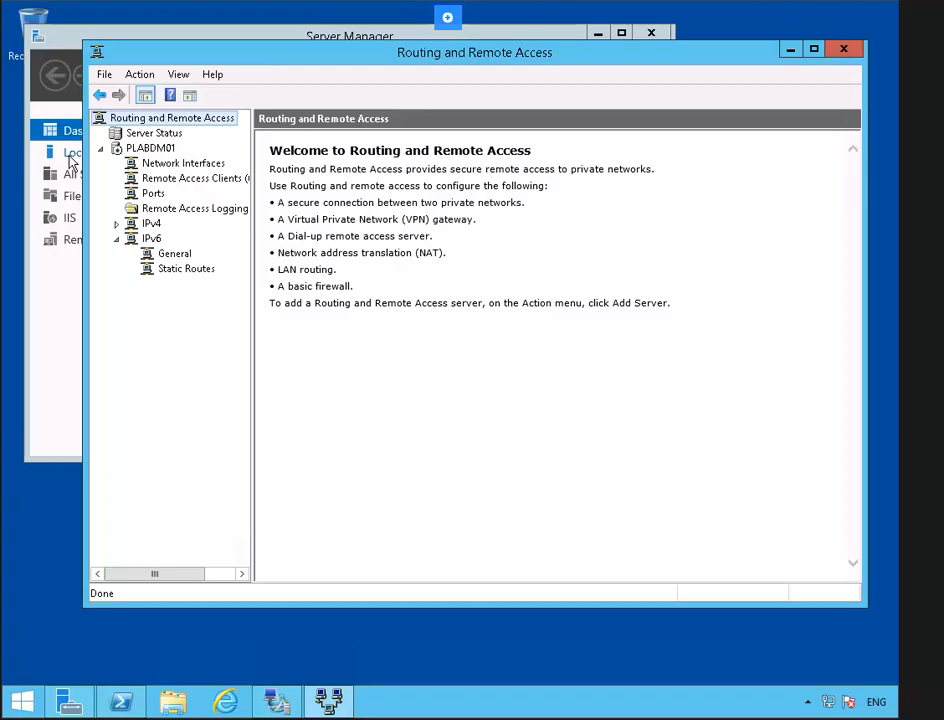
- Bring Routing and Remote Access to the front and select server PLABDM01
click(70, 154)
click(70, 154)
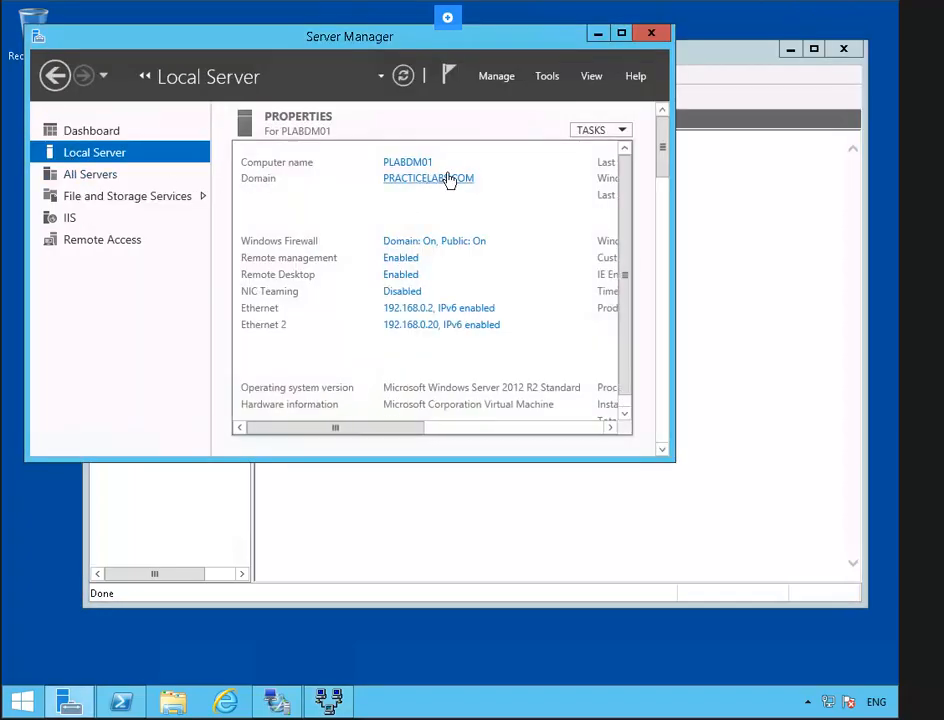
click(733, 105)
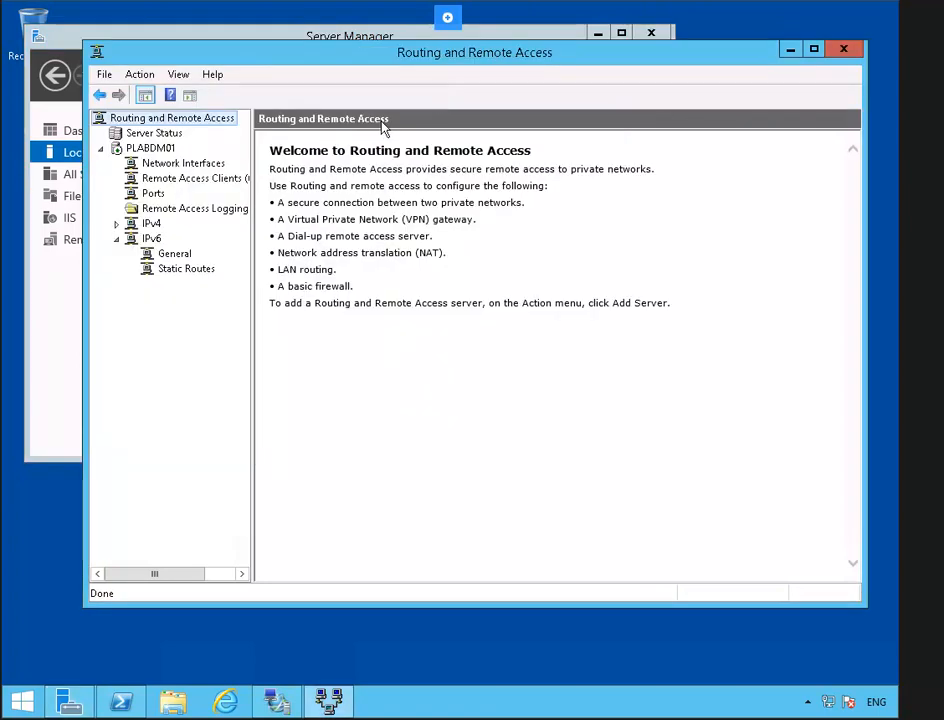
click(164, 151)
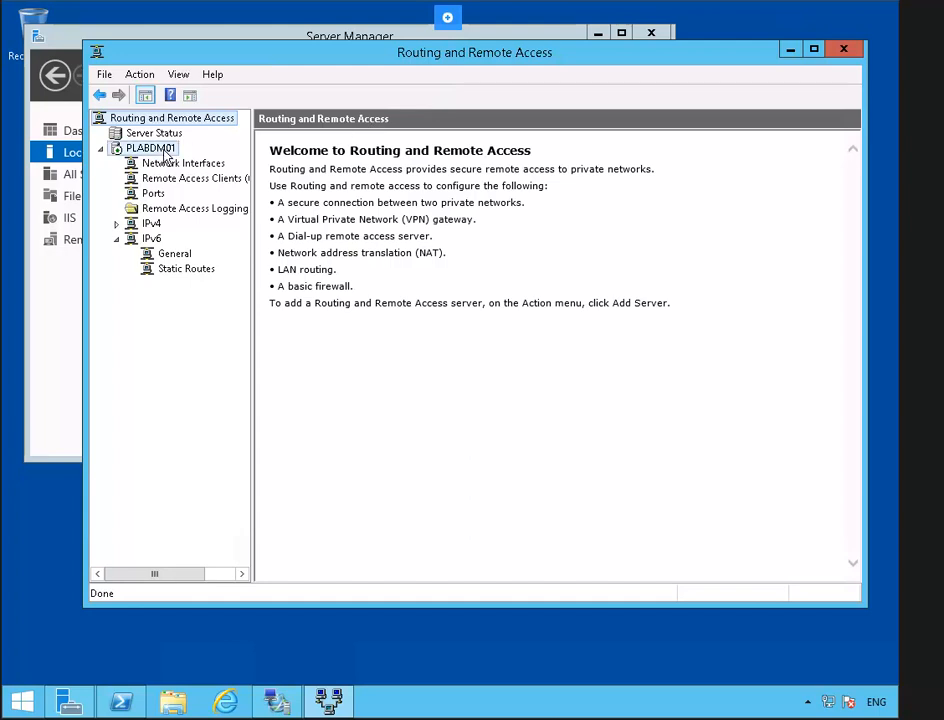
- Allow a custom IPsec policy for L2TP/IKEv2 with a preshared key on PLABDM01 and accept the service restart
right_click(165, 152)
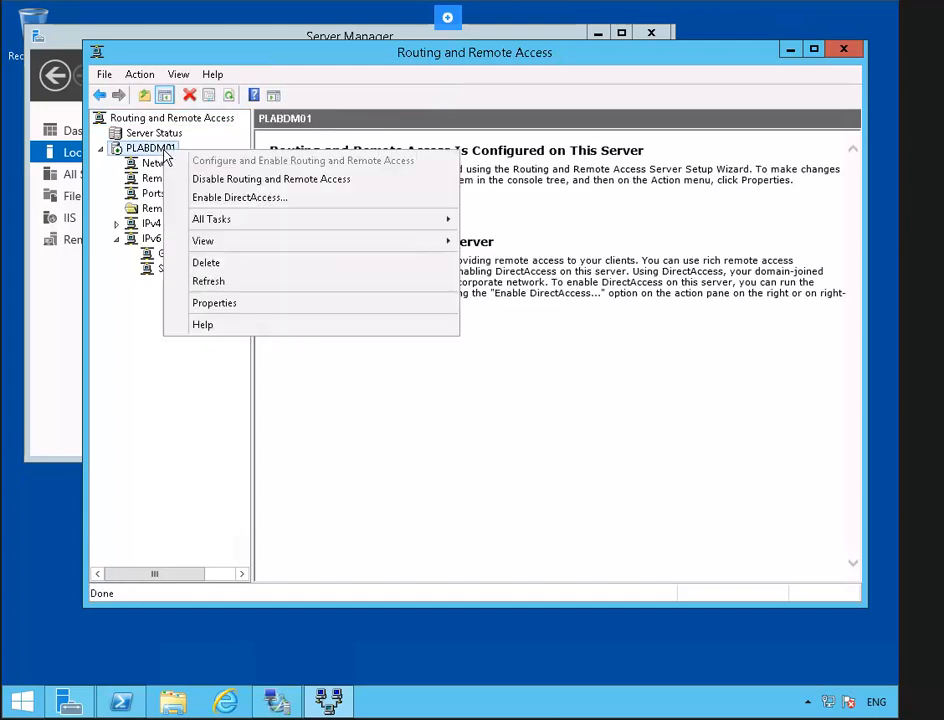
click(277, 310)
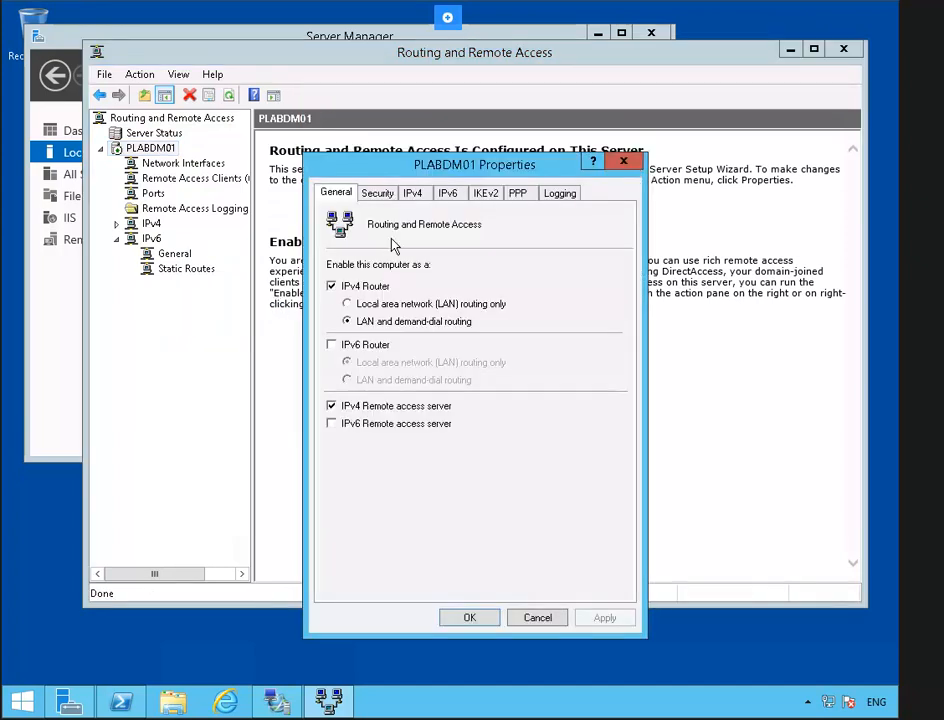
click(382, 196)
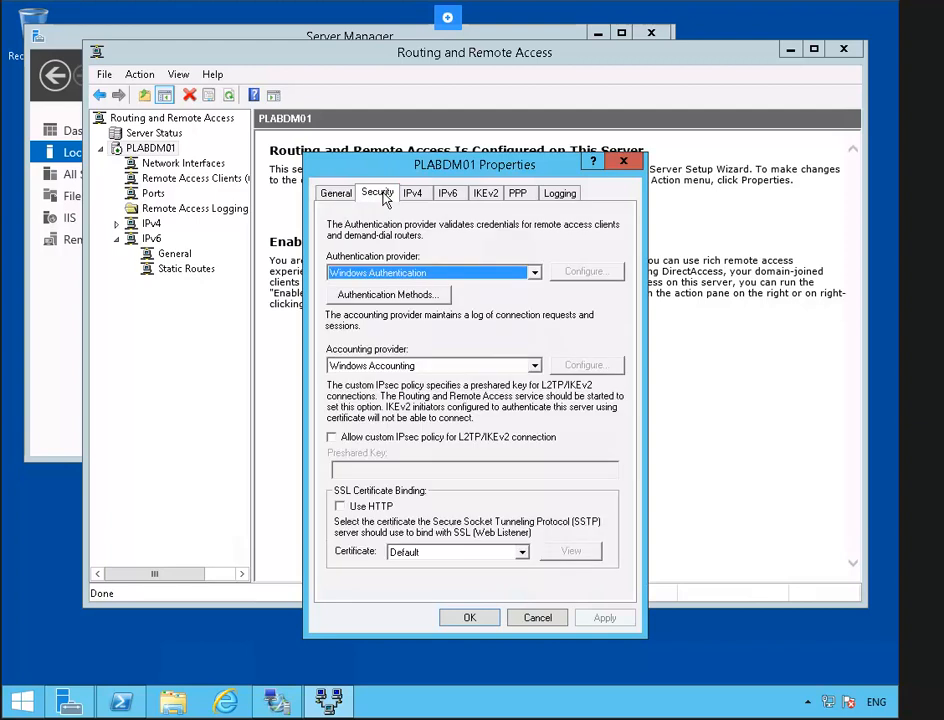
click(366, 446)
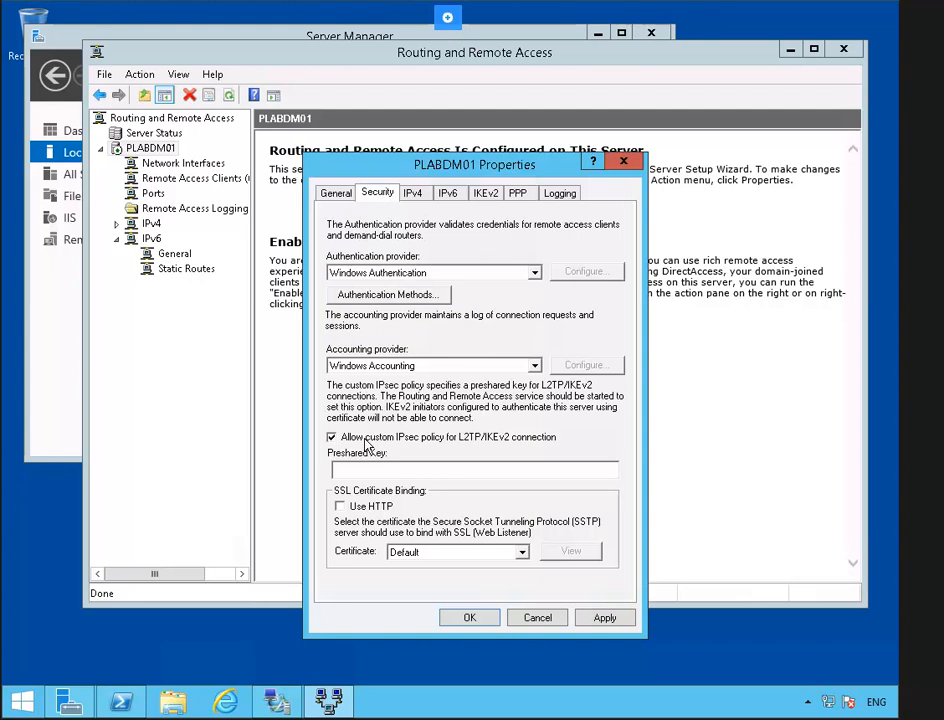
key(Tab)
text(Passw0rd)
click(464, 617)
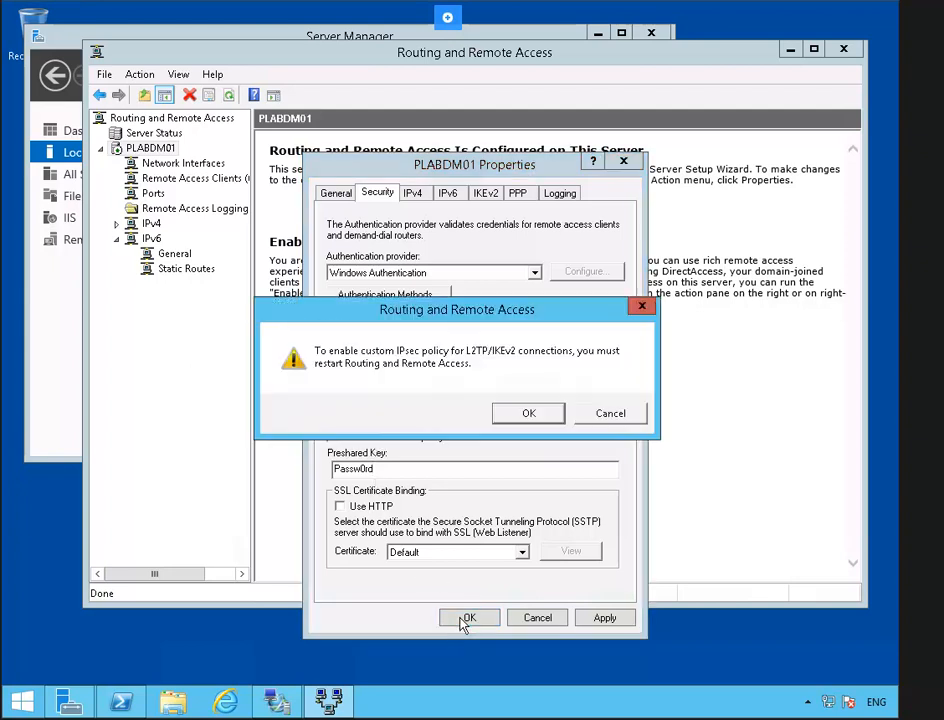
click(522, 413)
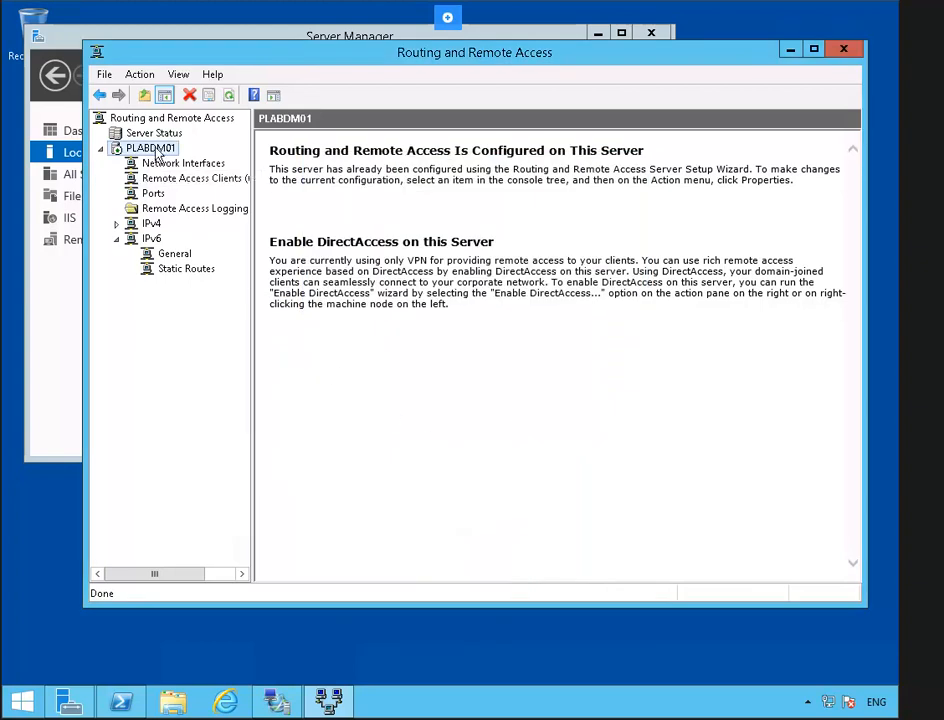
- Restart Routing and Remote Access on PLABDM01 through All Tasks > Restart
right_click(157, 154)
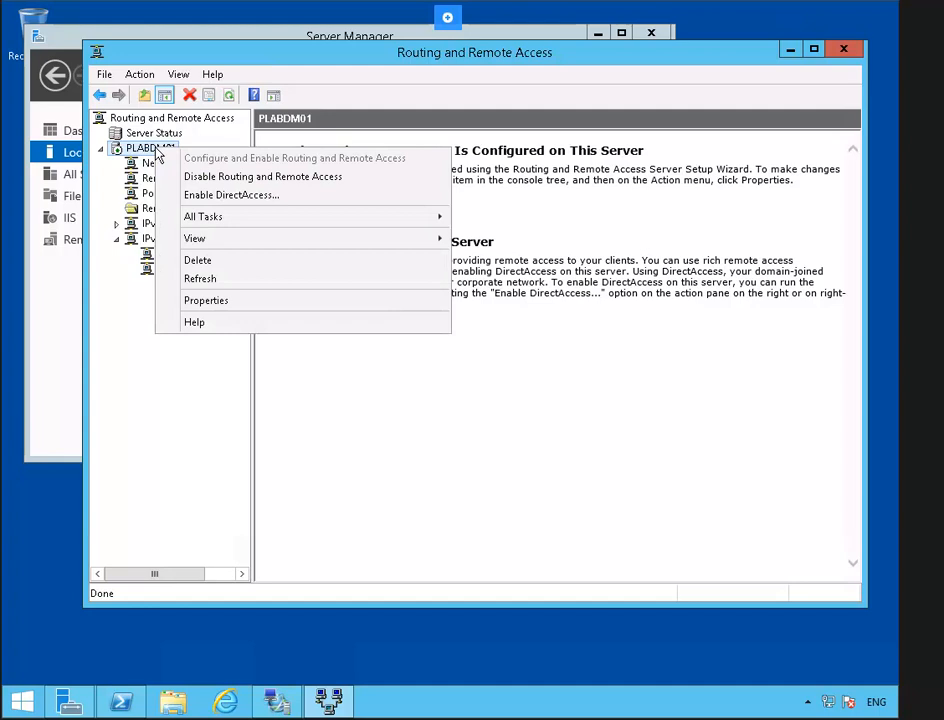
mouse_move(341, 226)
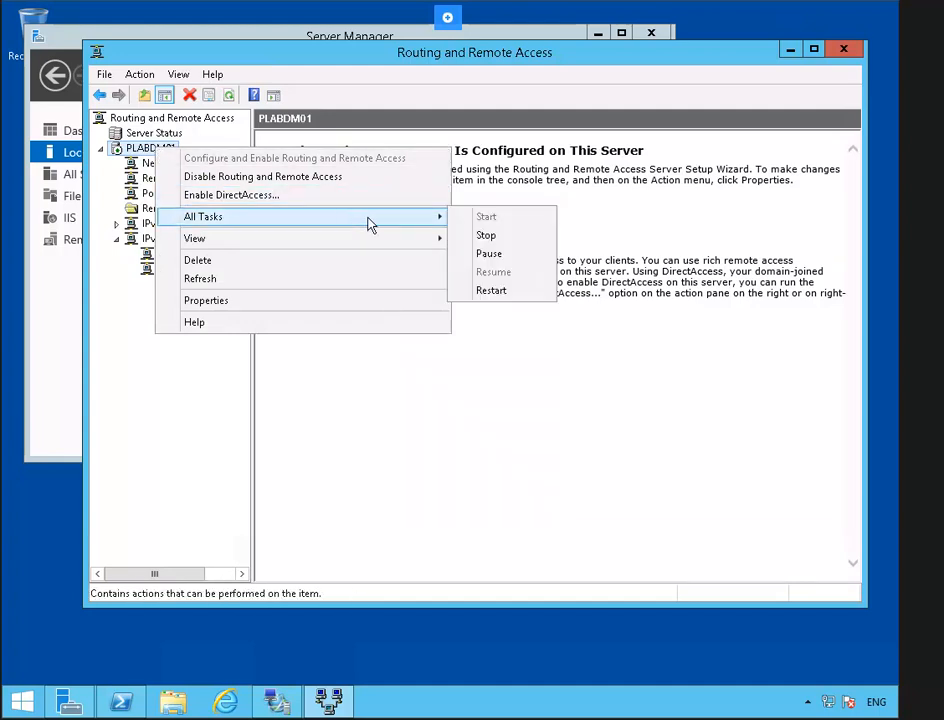
click(492, 291)
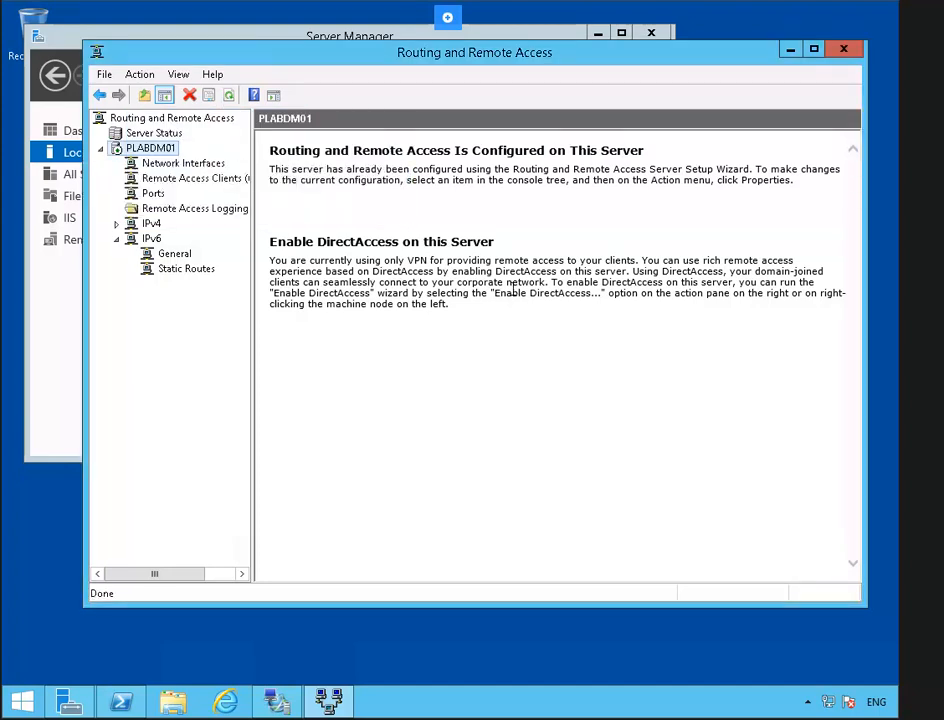
scroll(514, 289, down, 2)
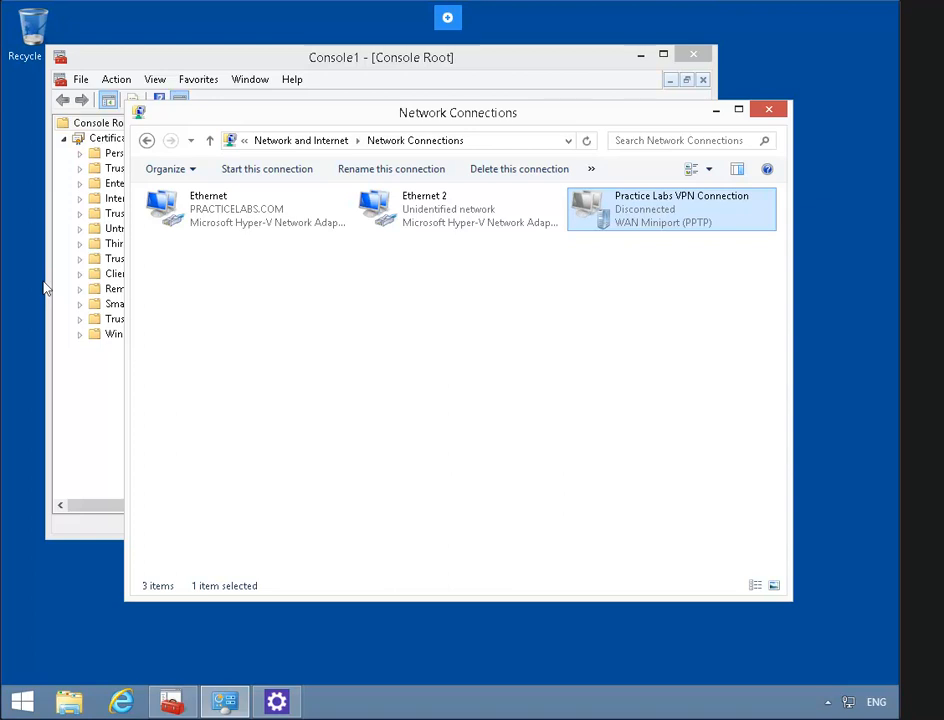
- Set the VPN type to L2TP/IPsec with a preshared key and switch authentication to EAP
right_click(605, 220)
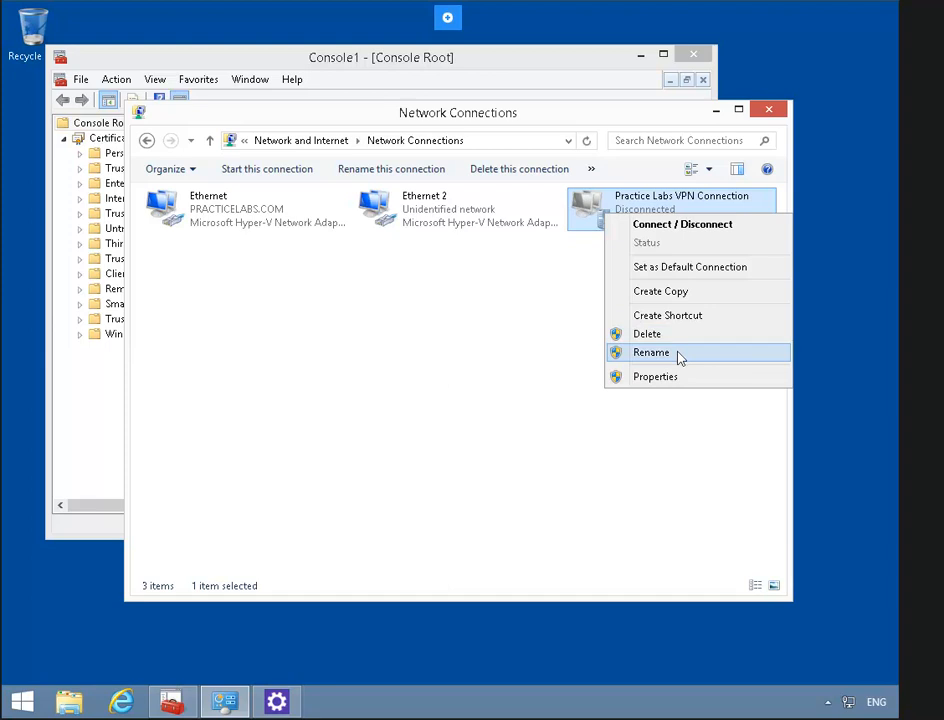
click(688, 382)
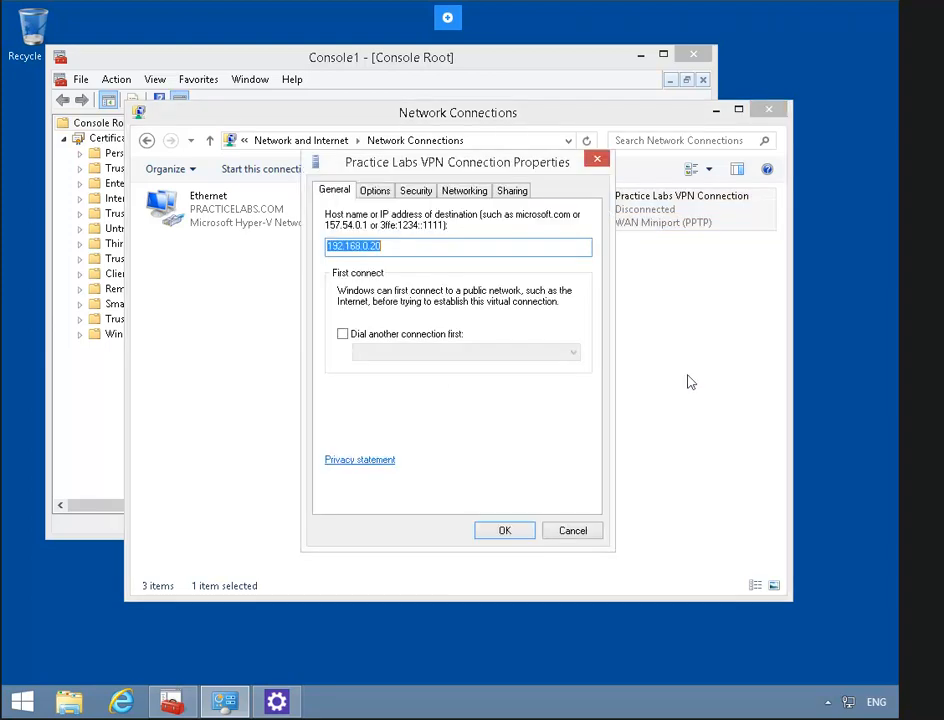
click(422, 193)
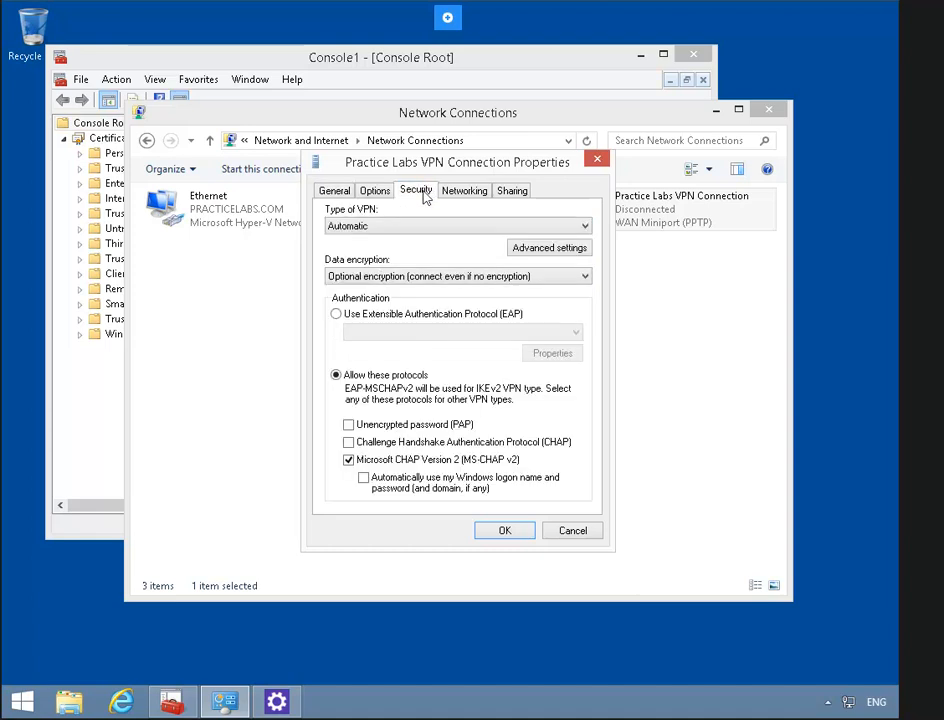
click(585, 227)
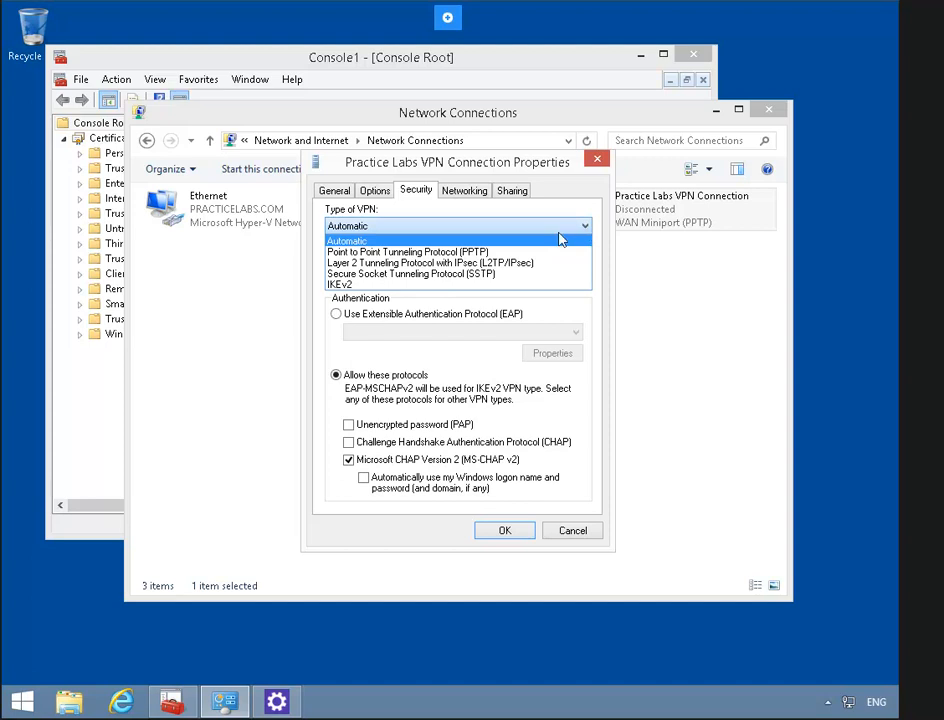
click(521, 263)
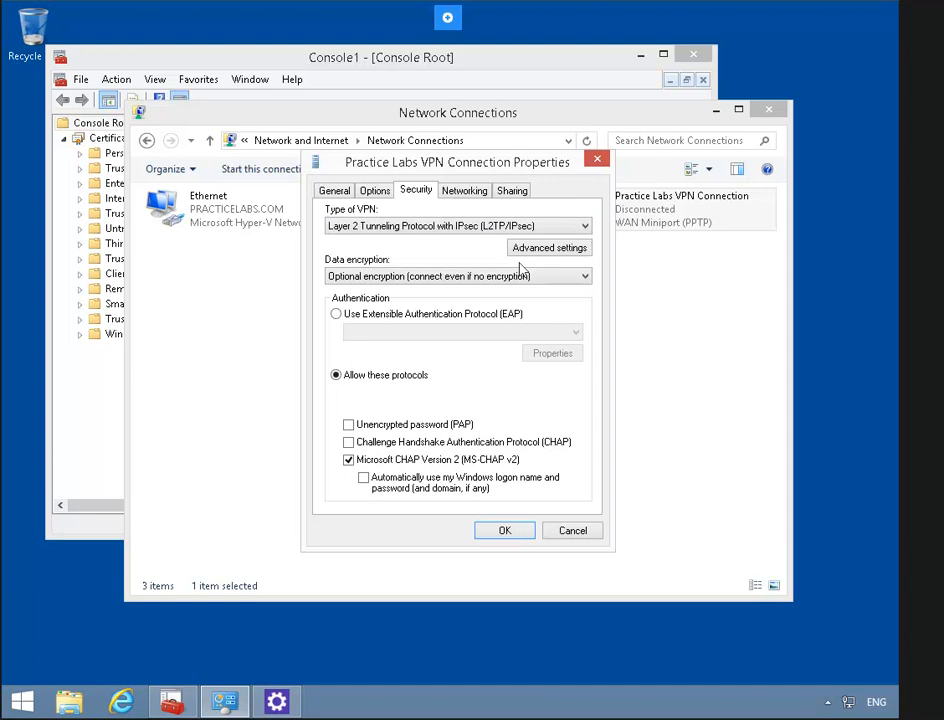
click(558, 250)
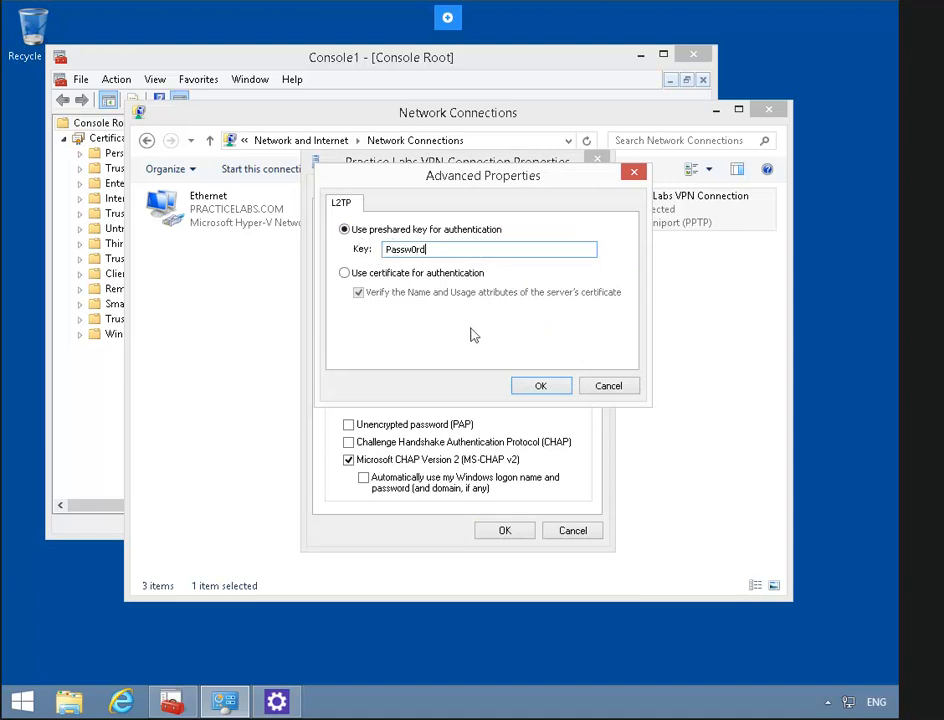
click(533, 386)
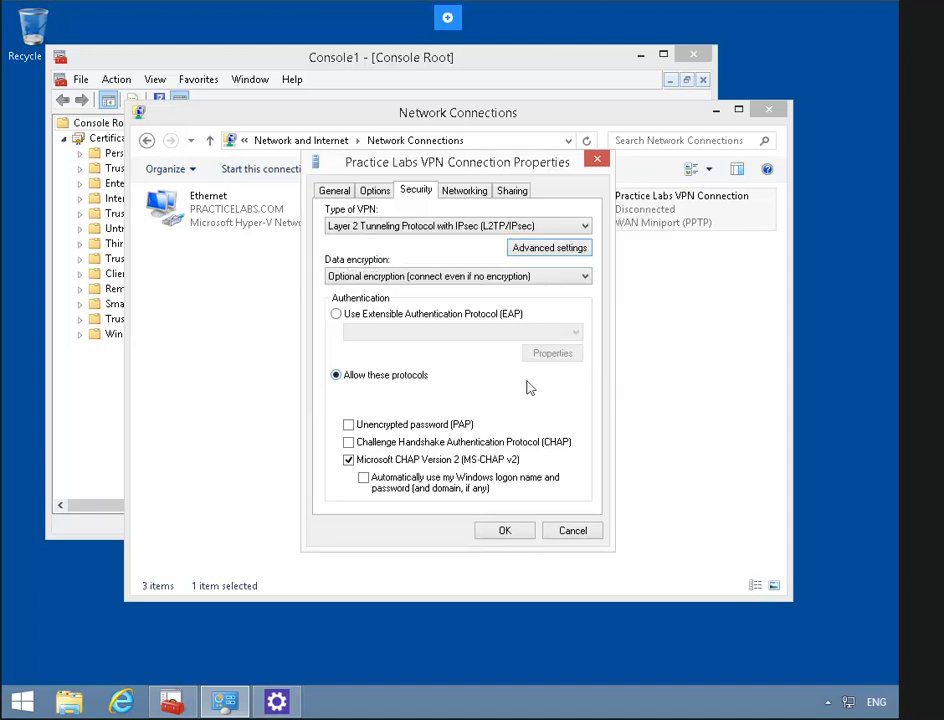
click(337, 314)
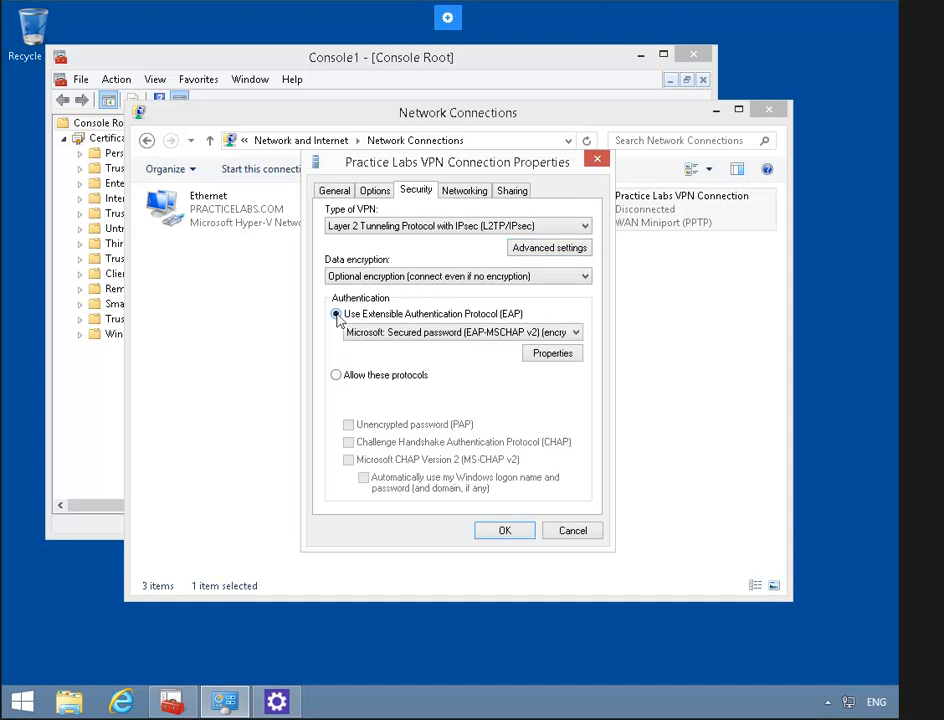
click(493, 533)
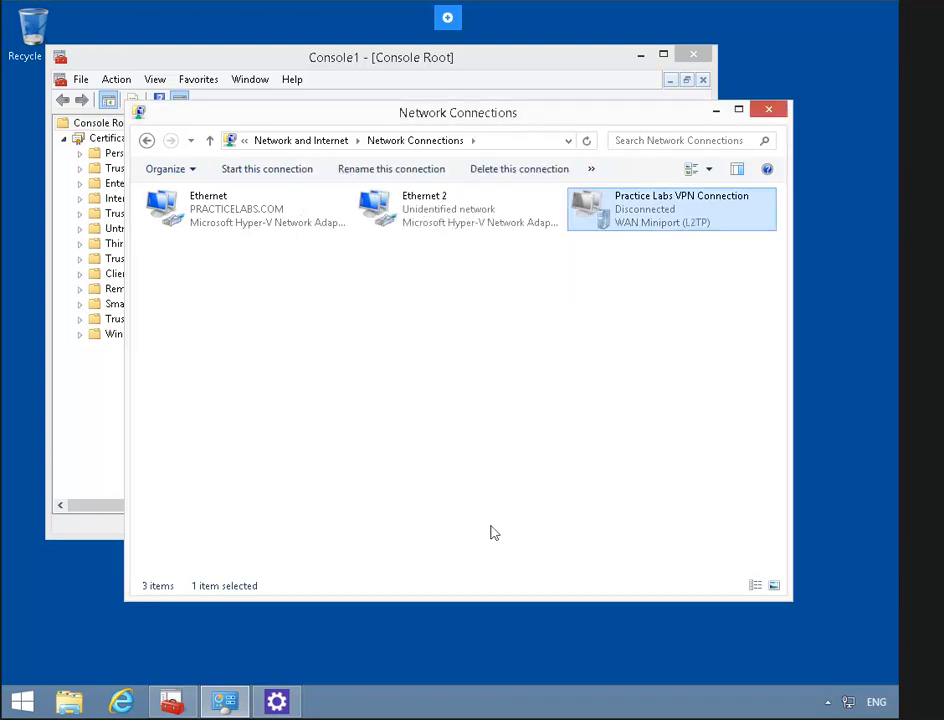
- Connect the Practice Labs VPN Connection over L2TP with the domain administrator's user name and password
right_click(614, 220)
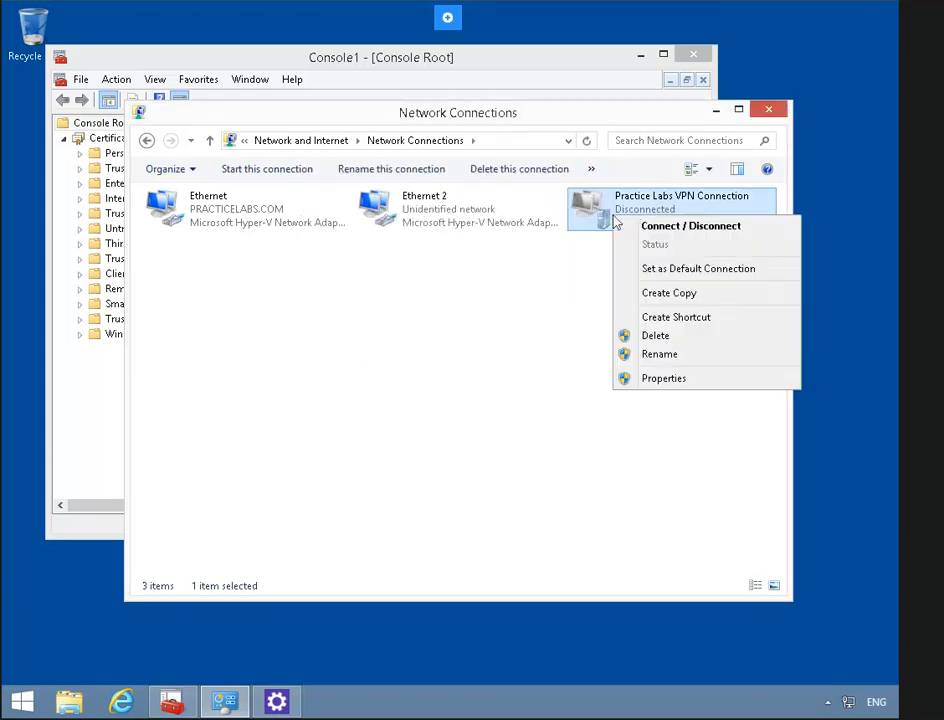
click(735, 230)
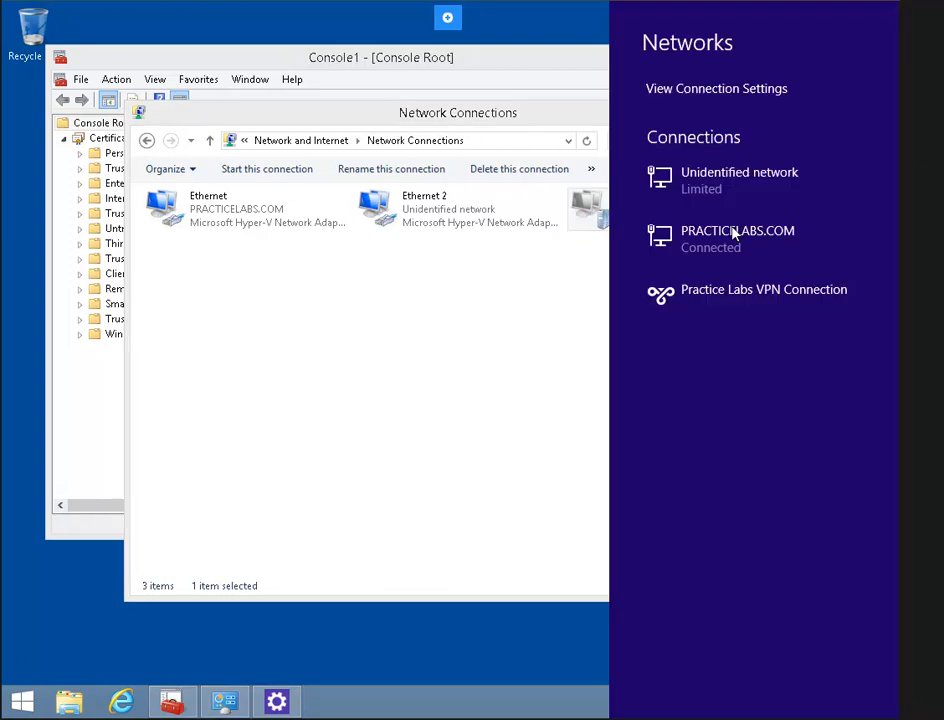
click(780, 310)
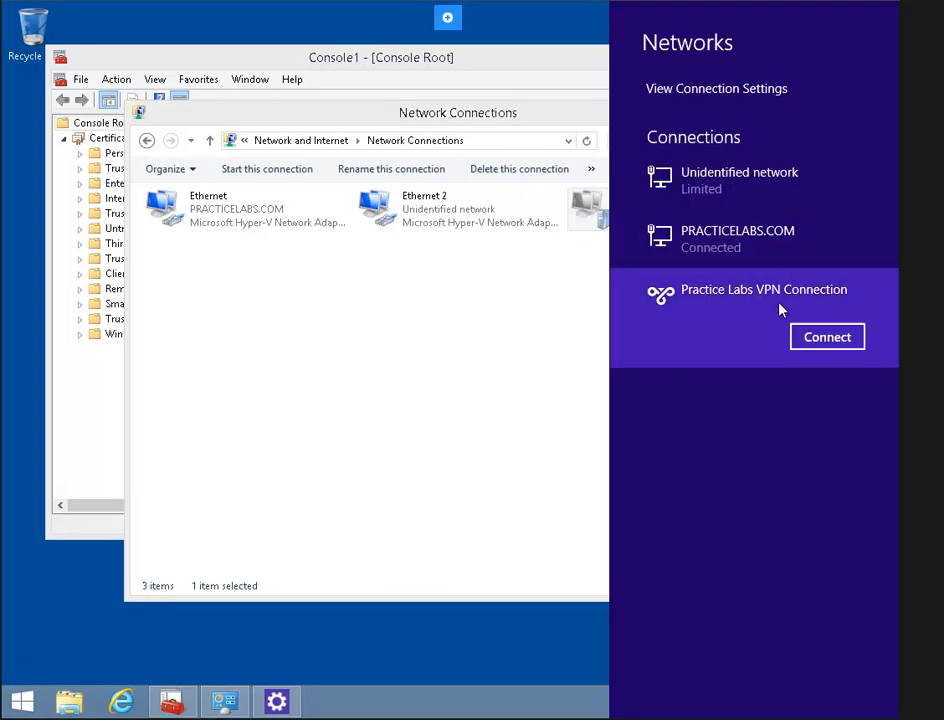
click(827, 337)
text(practicelabs\administrator)
key(Tab)
text(Passw0rd)
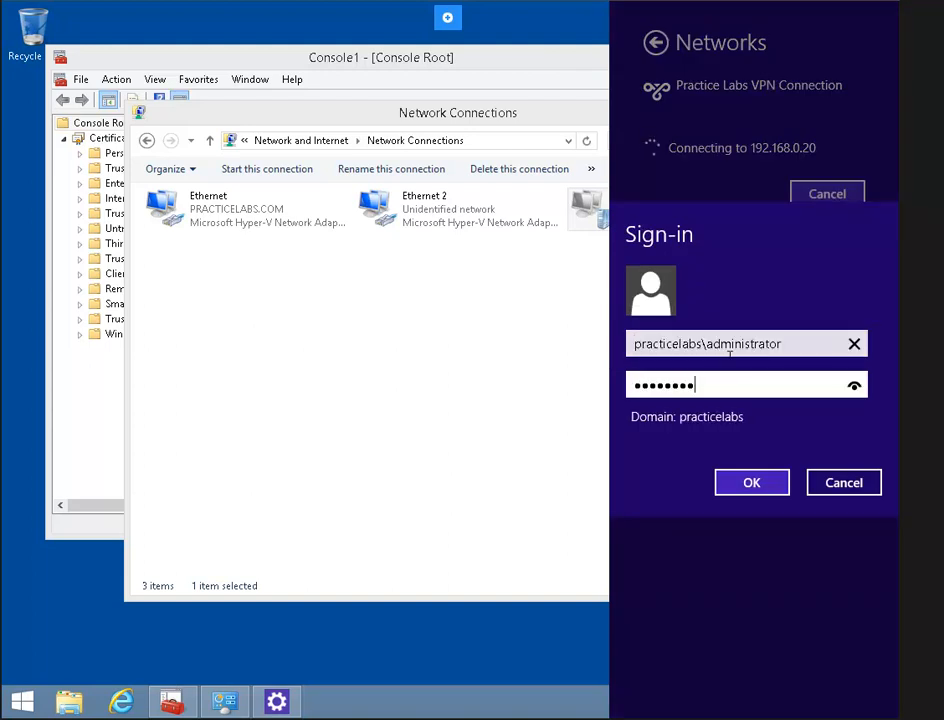
click(731, 483)
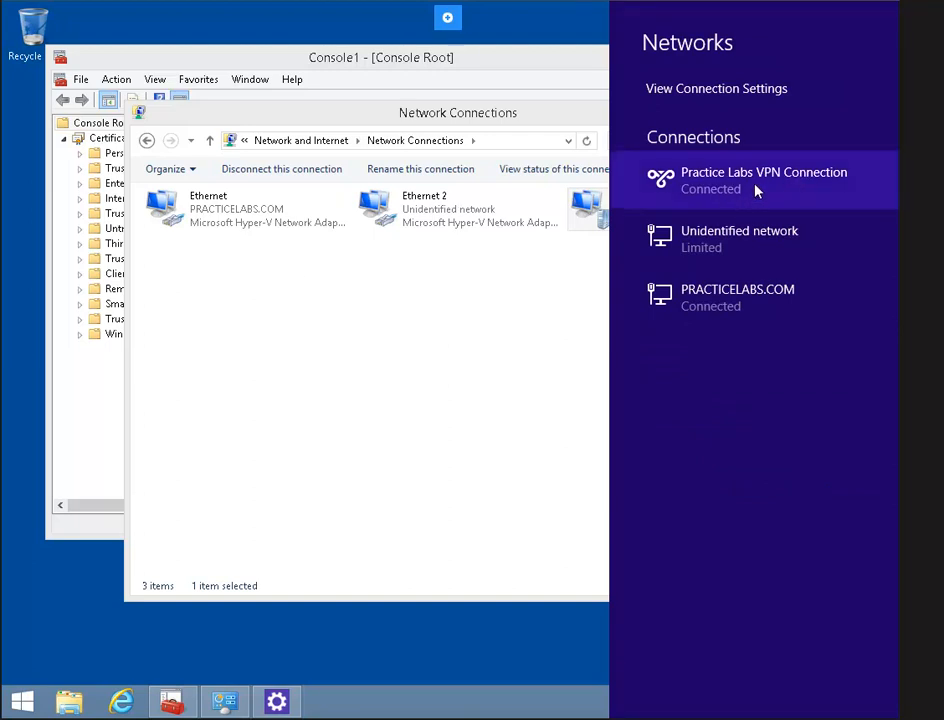
click(549, 350)
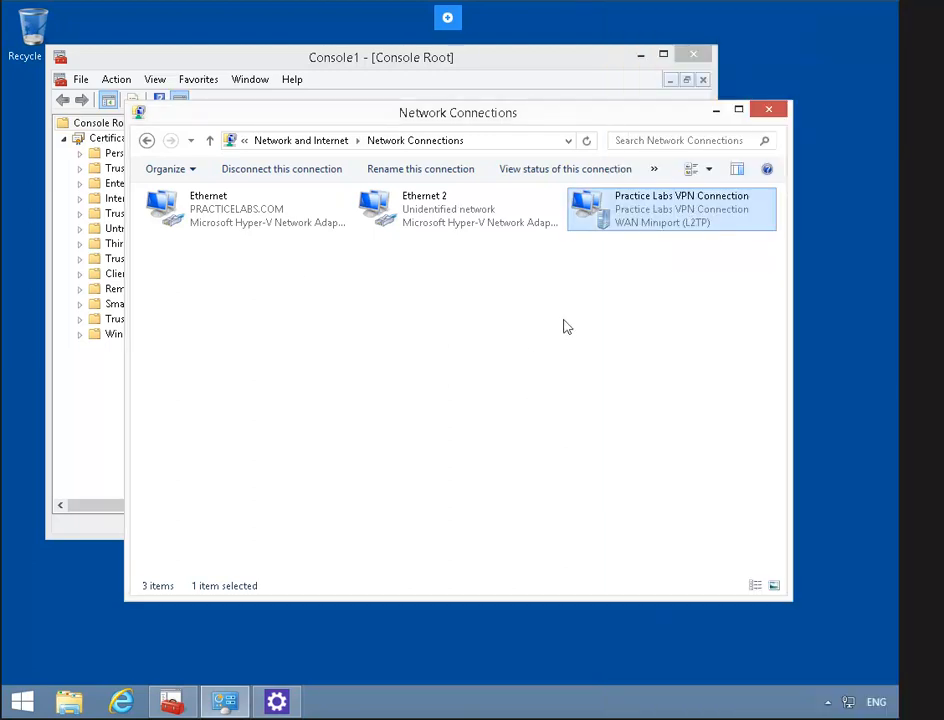
- Check the L2TP VPN's status details, confirming IPv4 address 10.10.0.101
right_click(631, 218)
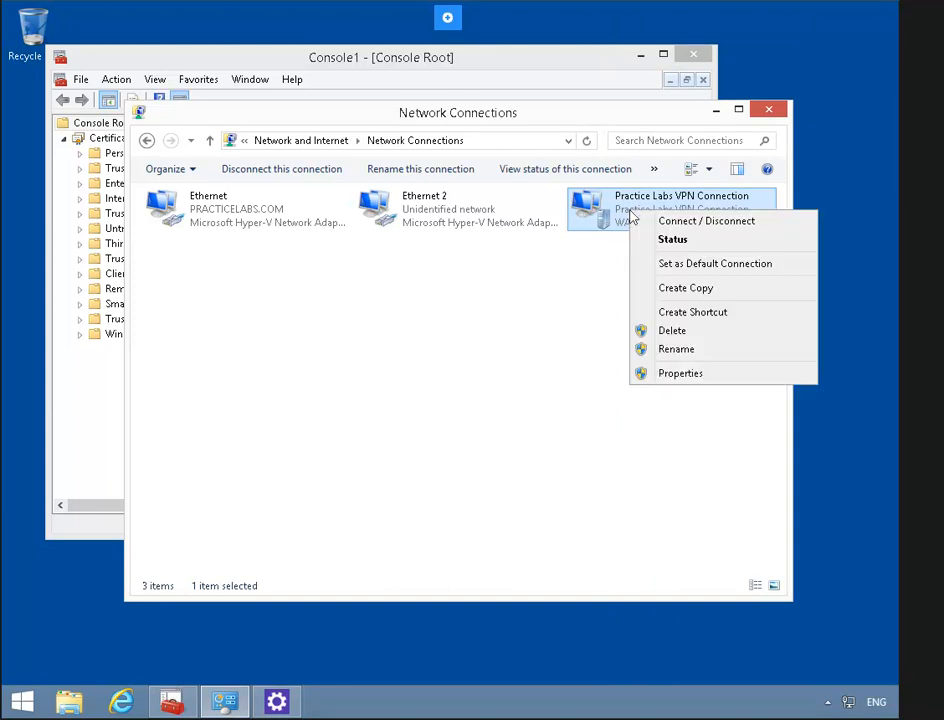
click(700, 240)
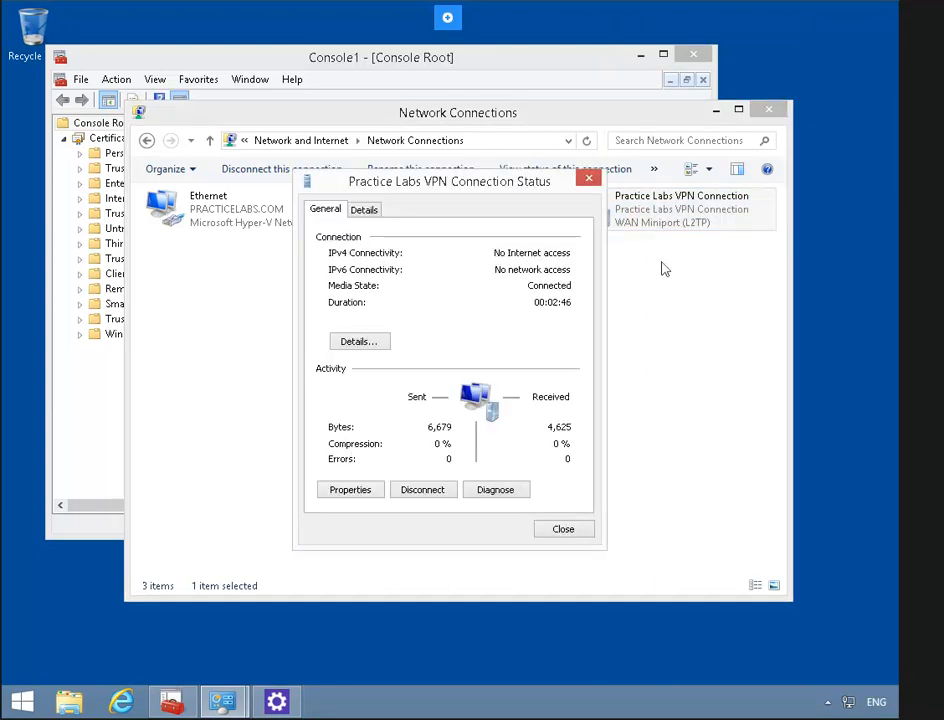
click(381, 347)
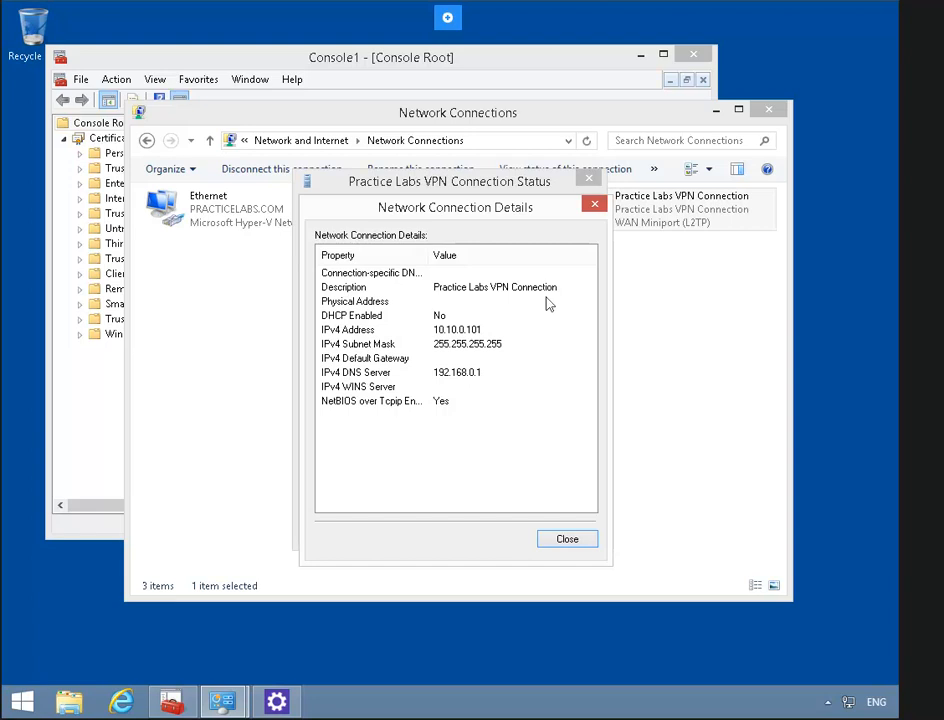
click(577, 540)
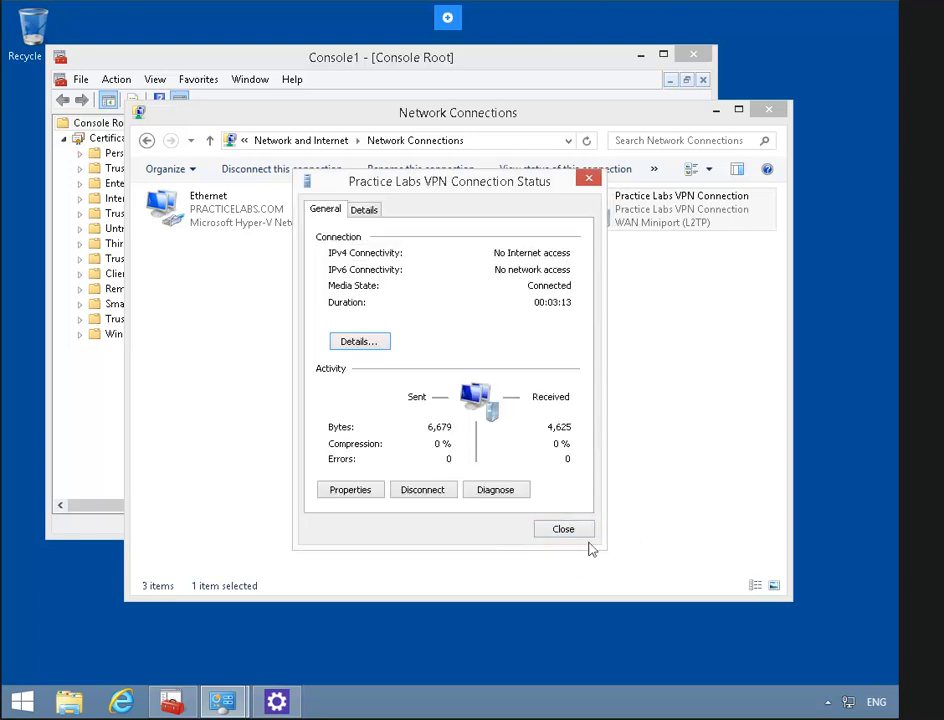
click(580, 532)
- Disconnect the Practice Labs VPN Connection from the Networks list
right_click(656, 210)
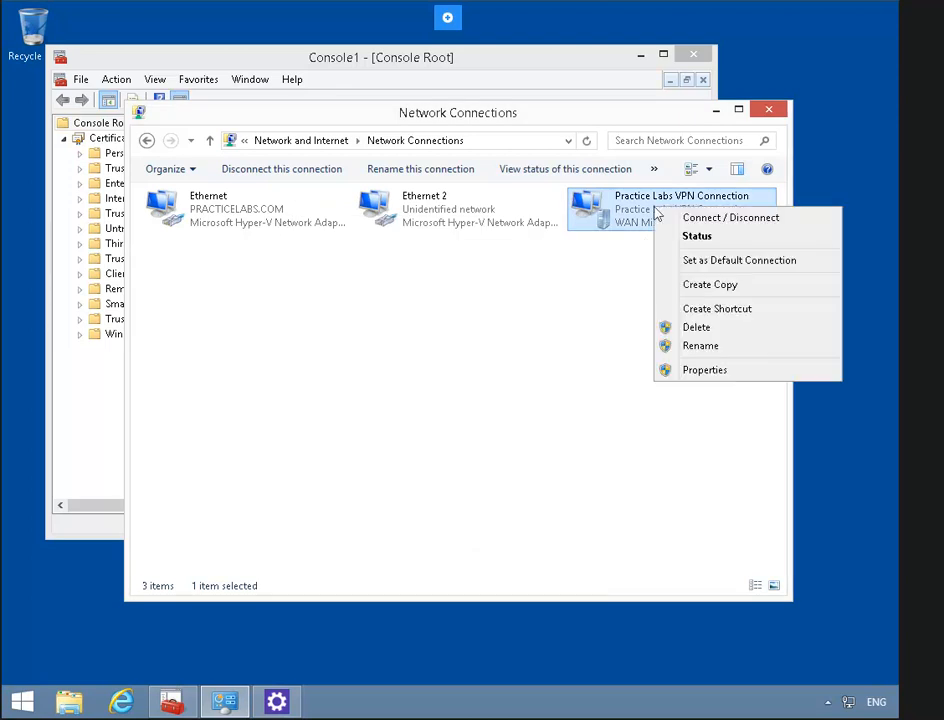
click(688, 217)
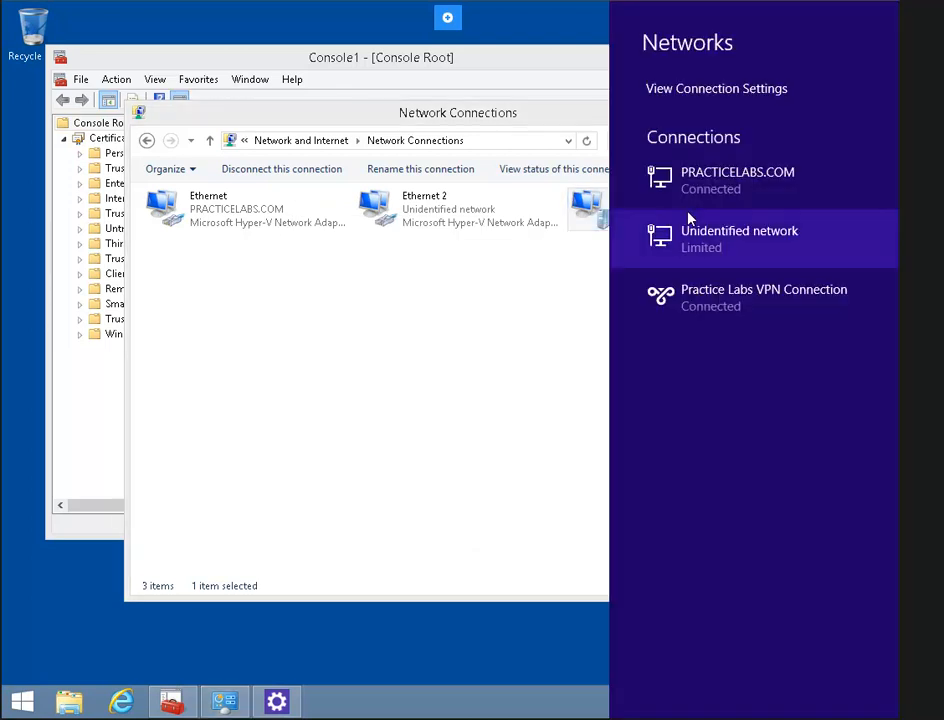
click(773, 312)
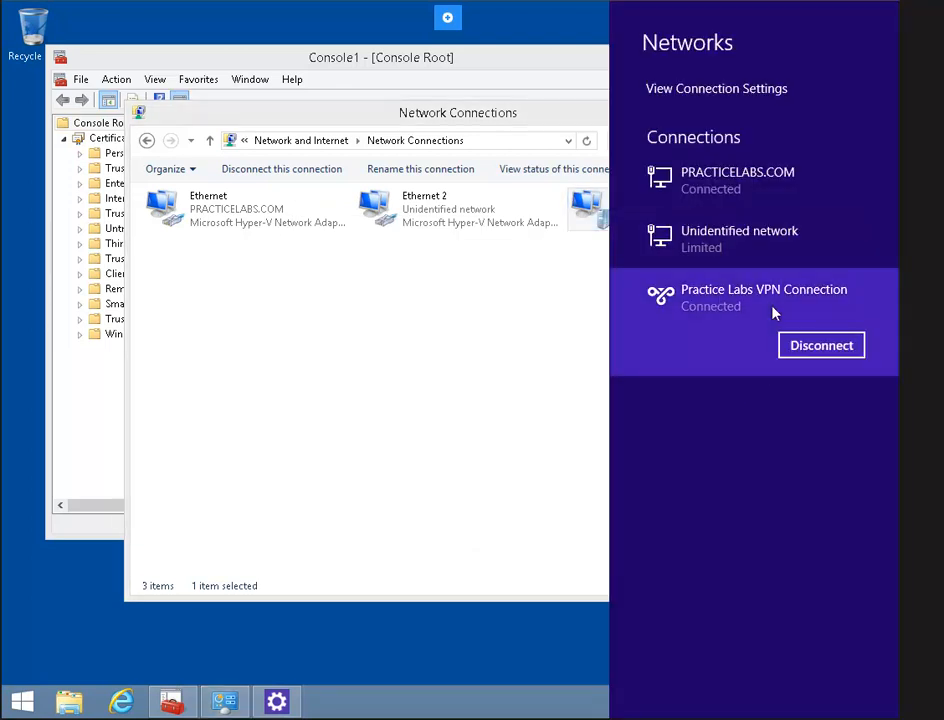
click(806, 346)
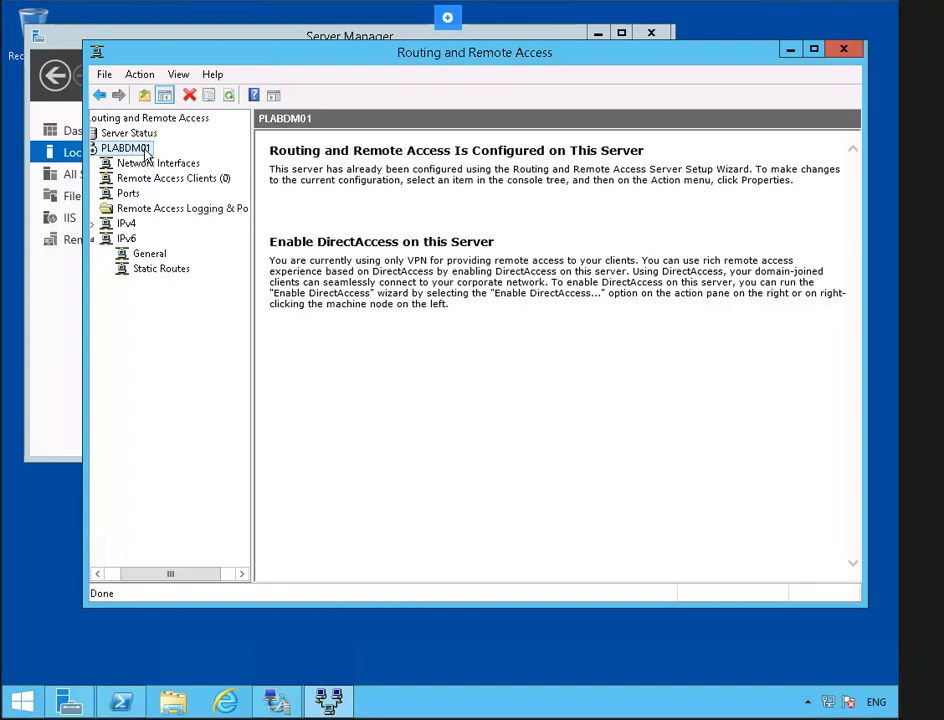
- Disable Routing and Remote Access on PLABDM01 and confirm removing its configuration
right_click(146, 155)
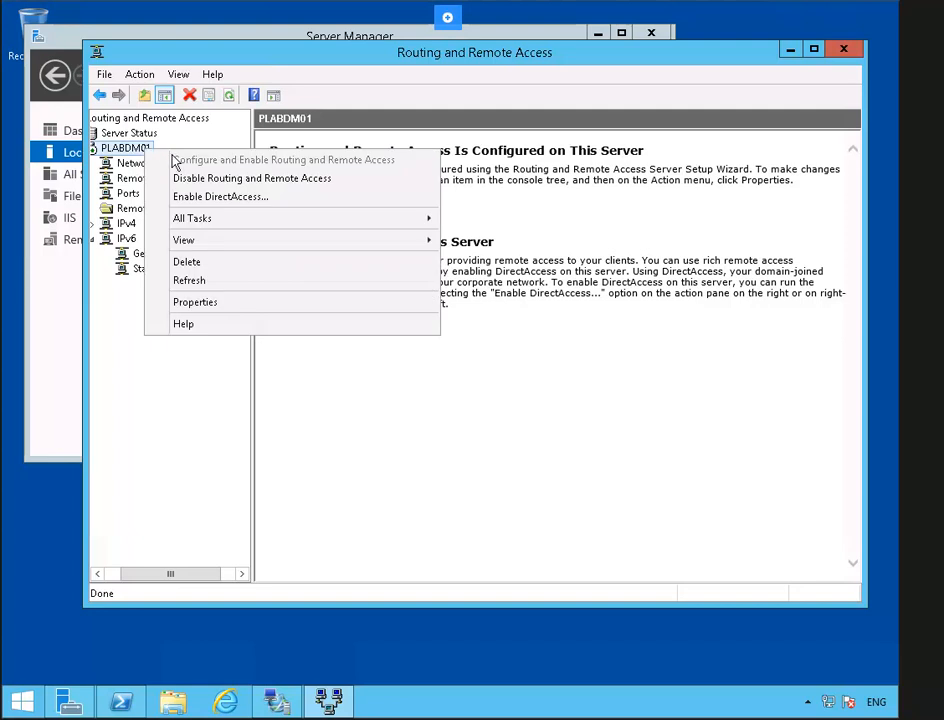
click(352, 181)
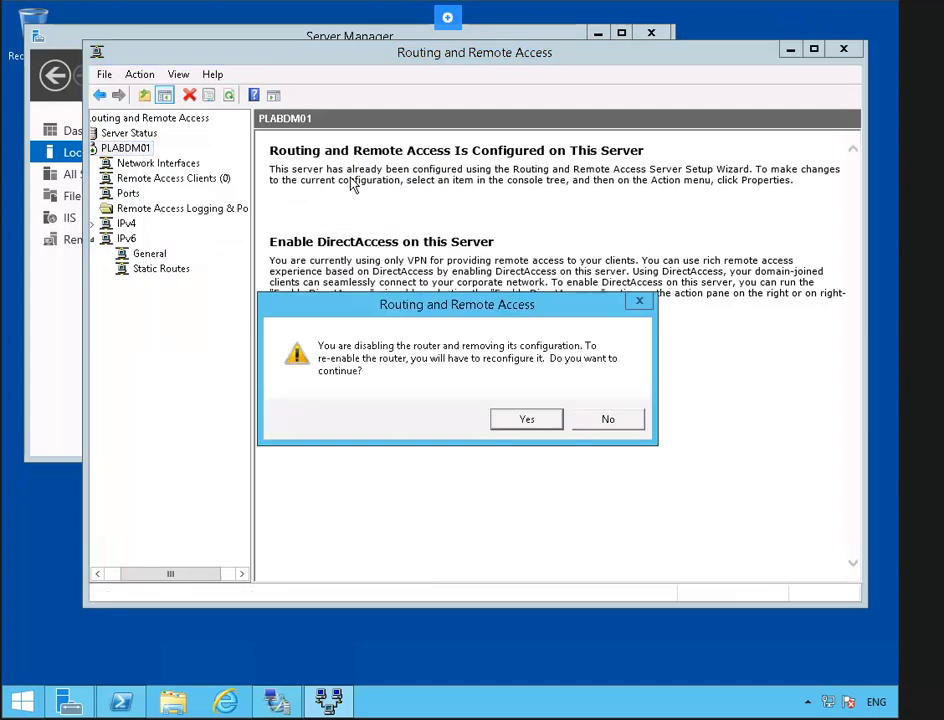
click(527, 420)
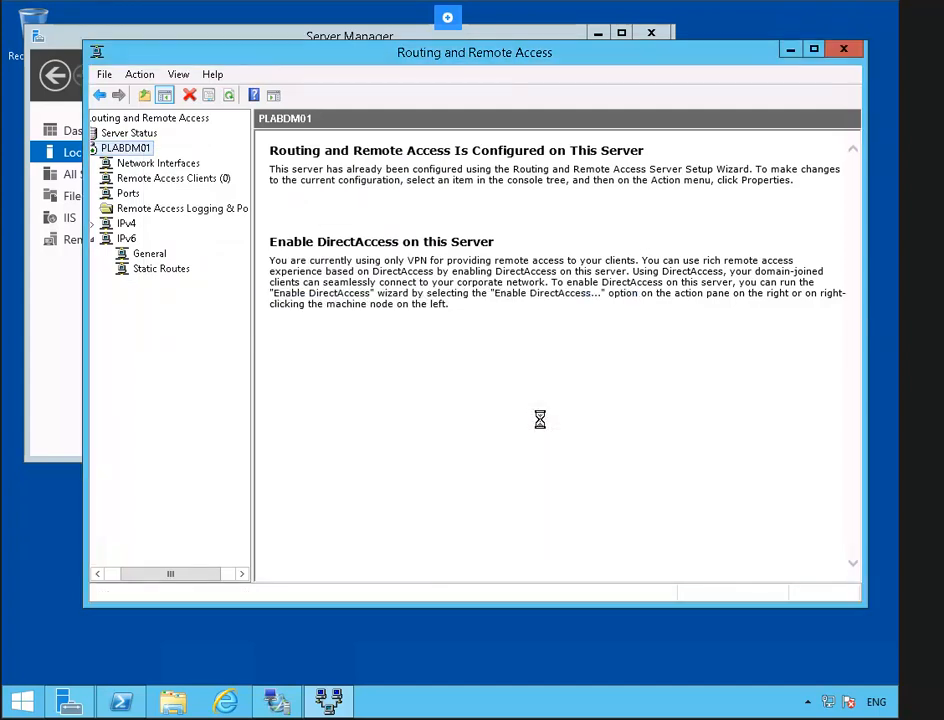
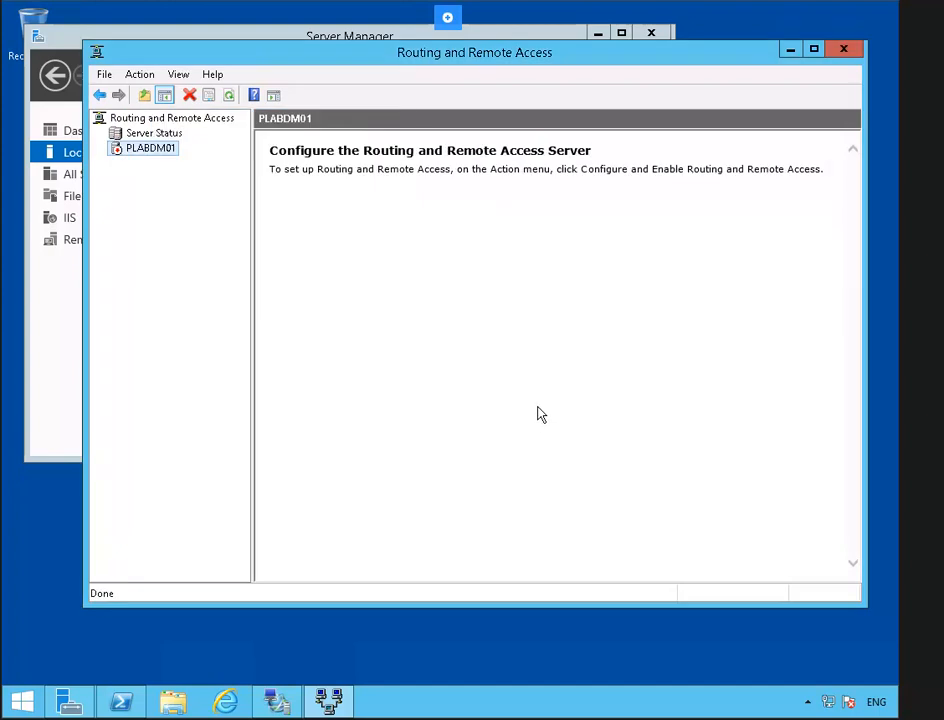
- Bring Server Manager forward, maximize it, and open network connections from Ethernet 2's 192.168.0.20 link
click(209, 36)
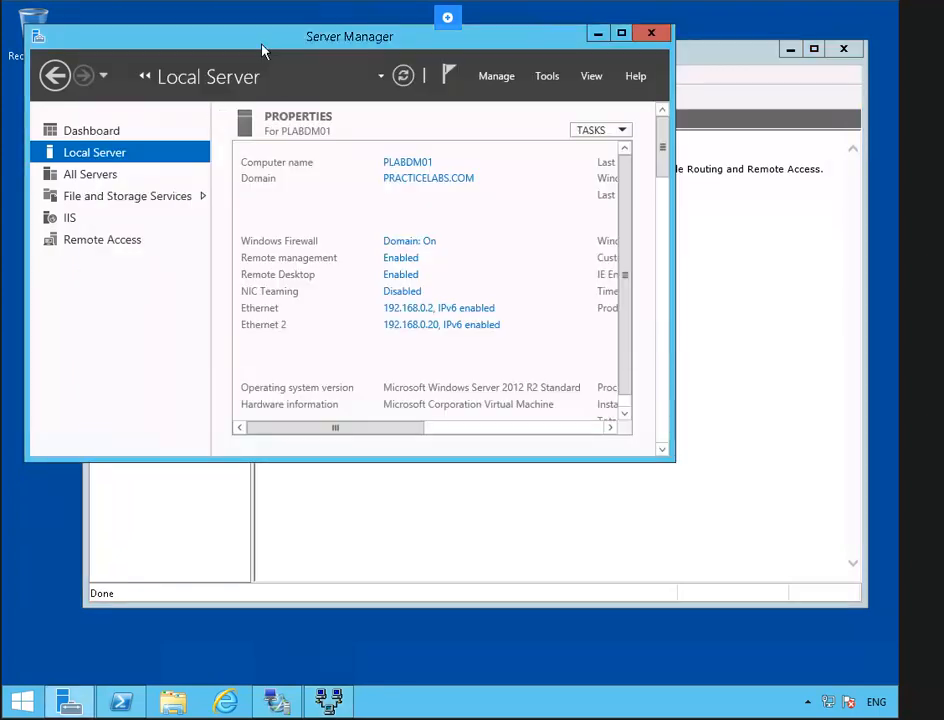
double_click(262, 45)
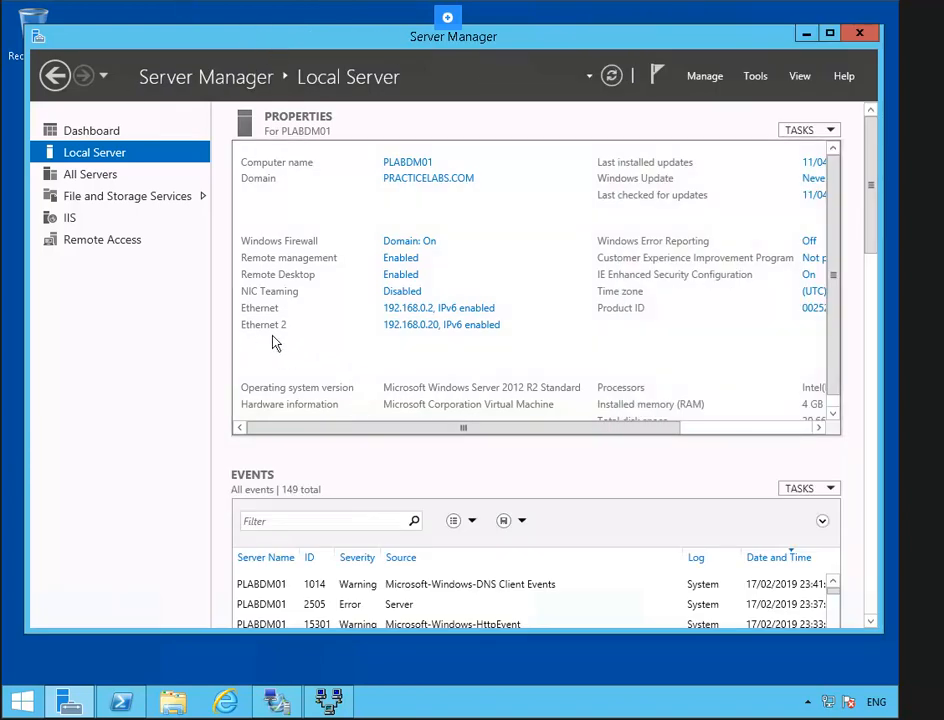
click(438, 330)
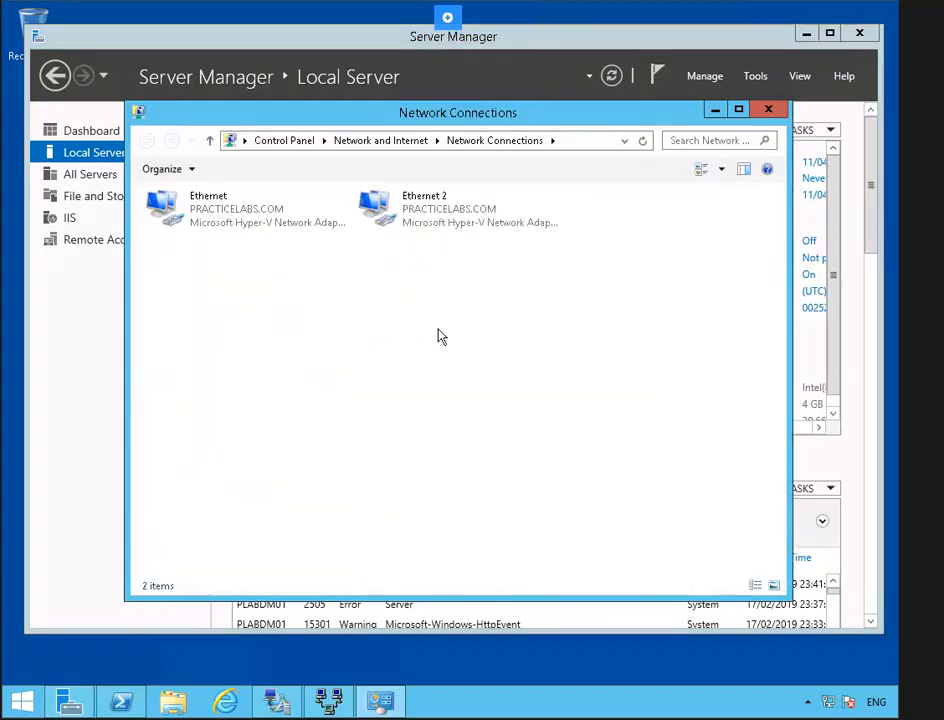
- Edit Ethernet 2's TCP/IPv4 properties so its static address reads 192.168.1.2
right_click(437, 213)
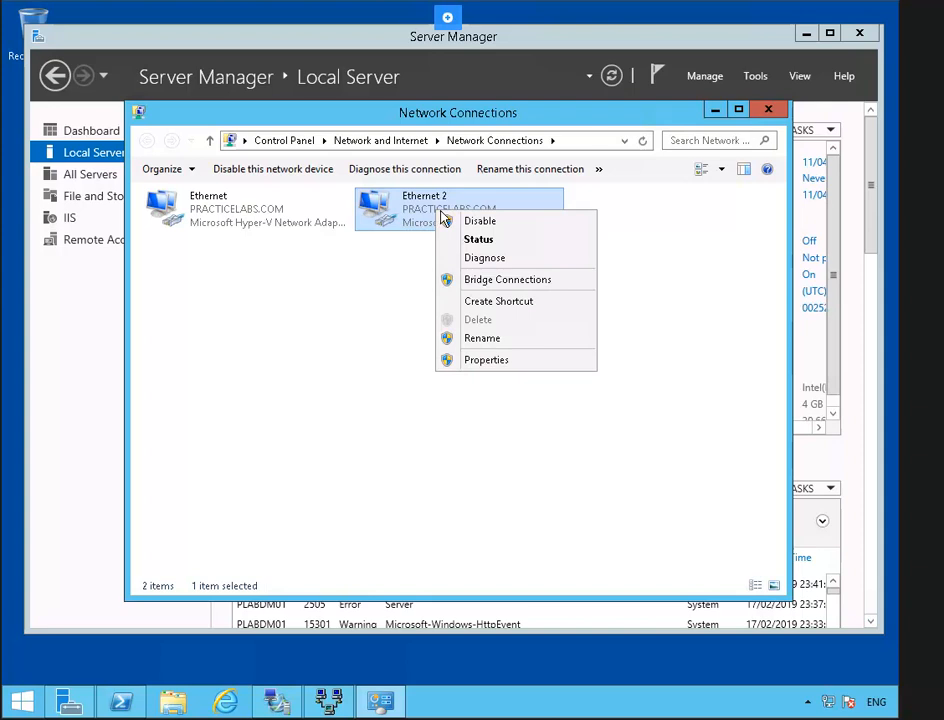
click(527, 362)
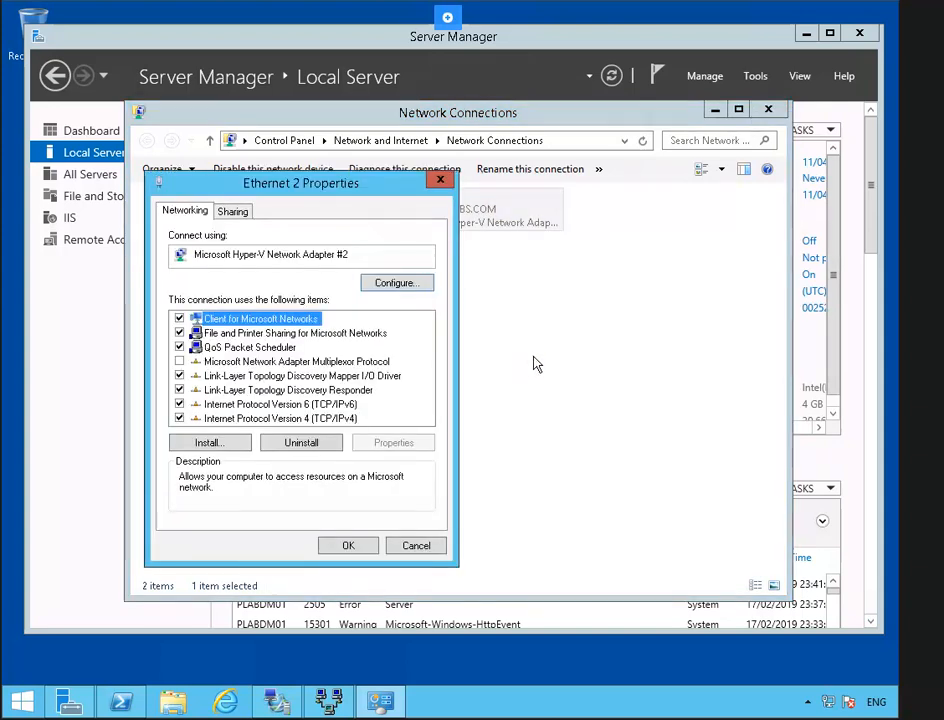
click(331, 420)
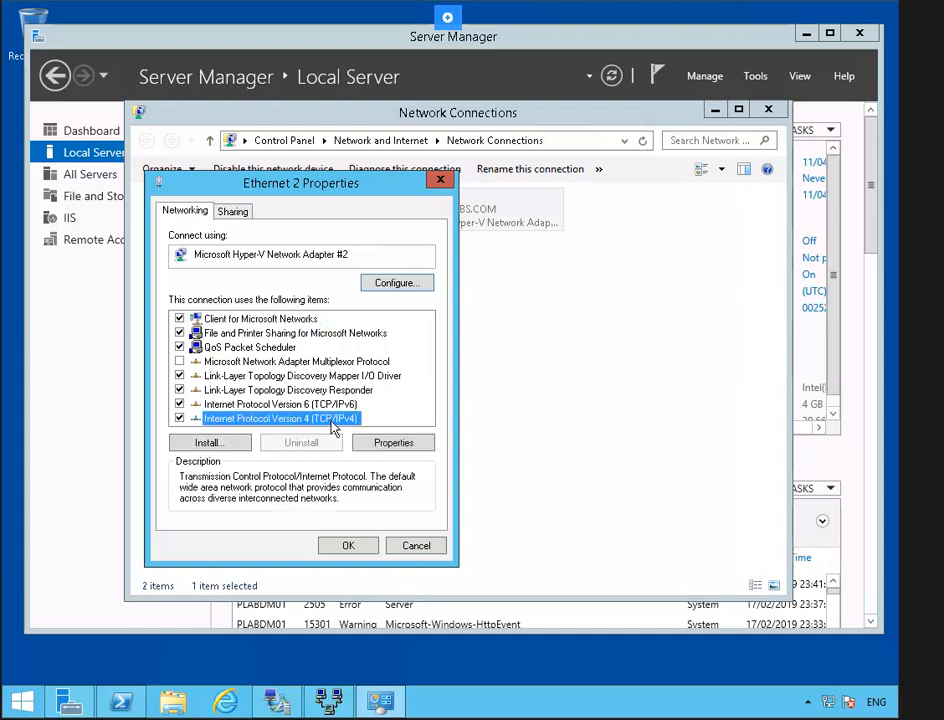
click(425, 446)
click(419, 388)
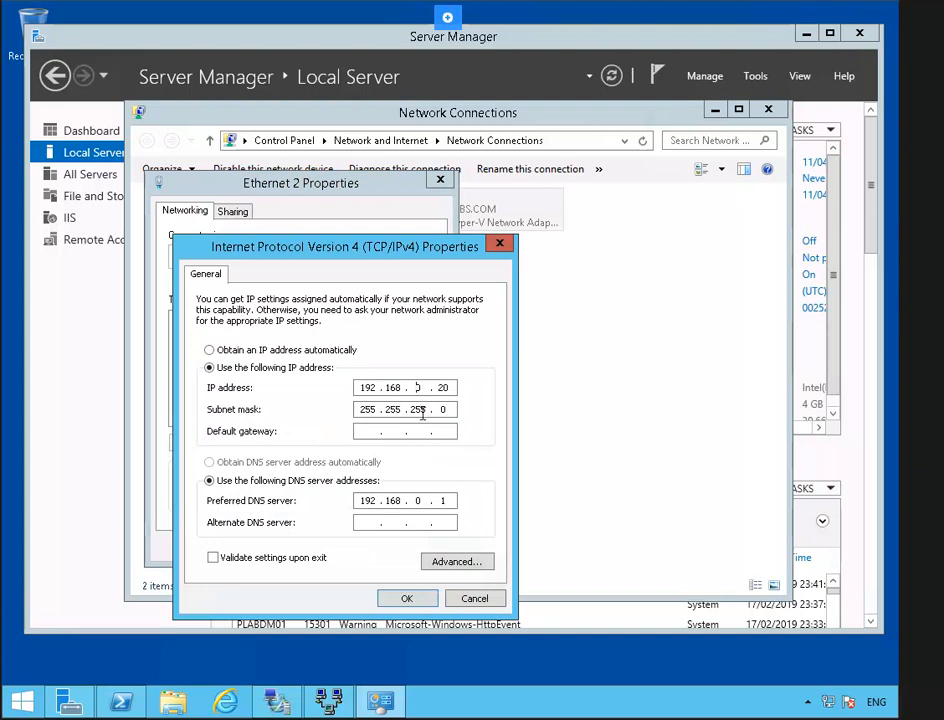
key(Delete)
text(1)
key(Right)
key(Right)
key(Right)
key(BackSpace)
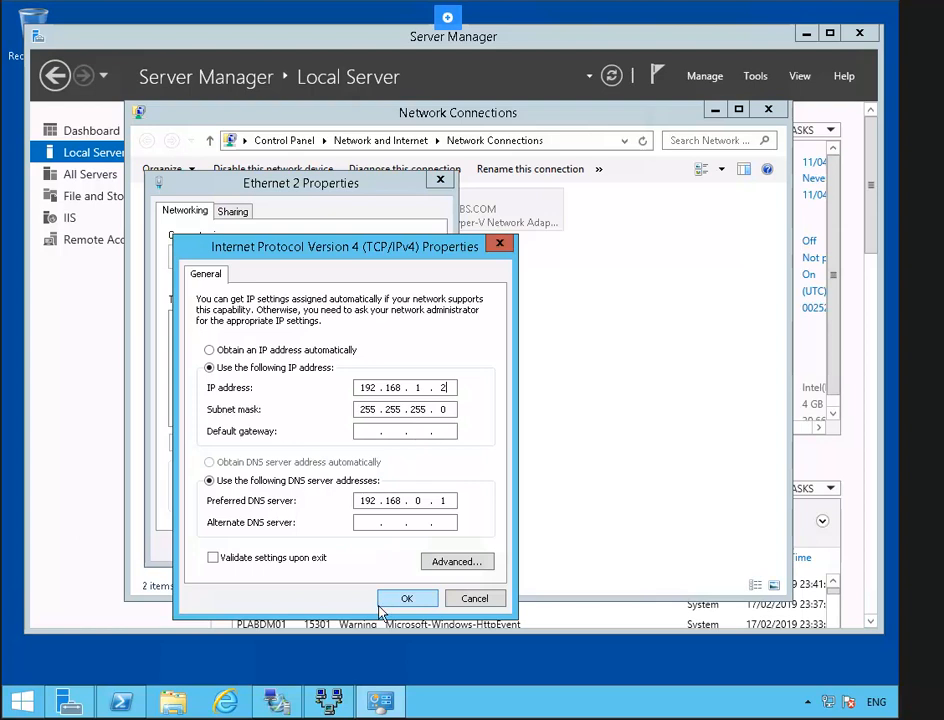
click(403, 600)
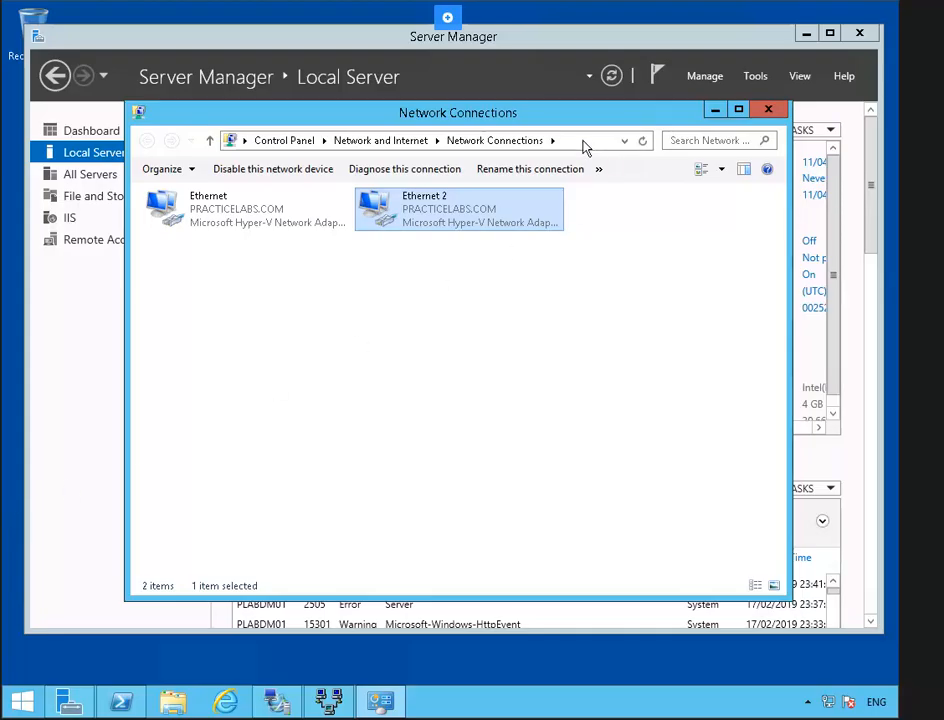
- Launch regedit and set the IPEnableRouter value under Tcpip Parameters to 1
click(582, 140)
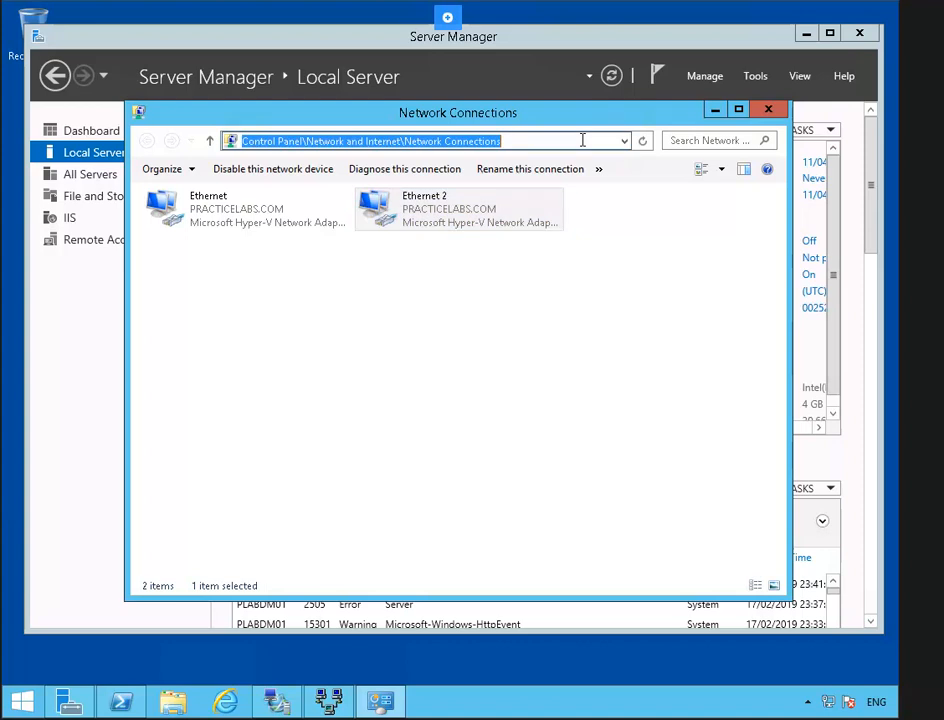
text(re)
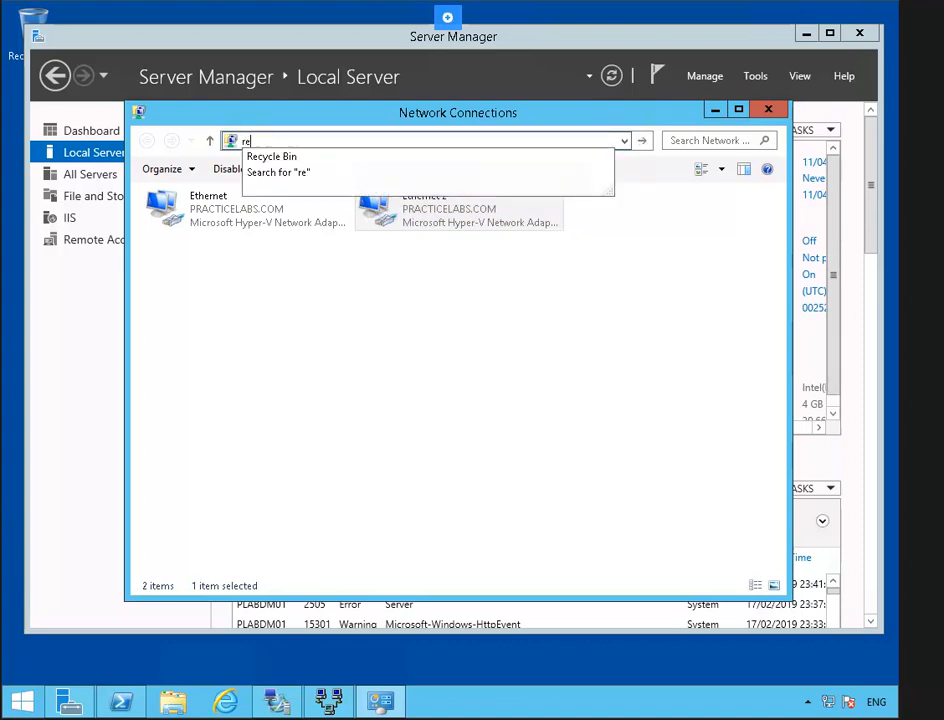
text(gedit)
key(Return)
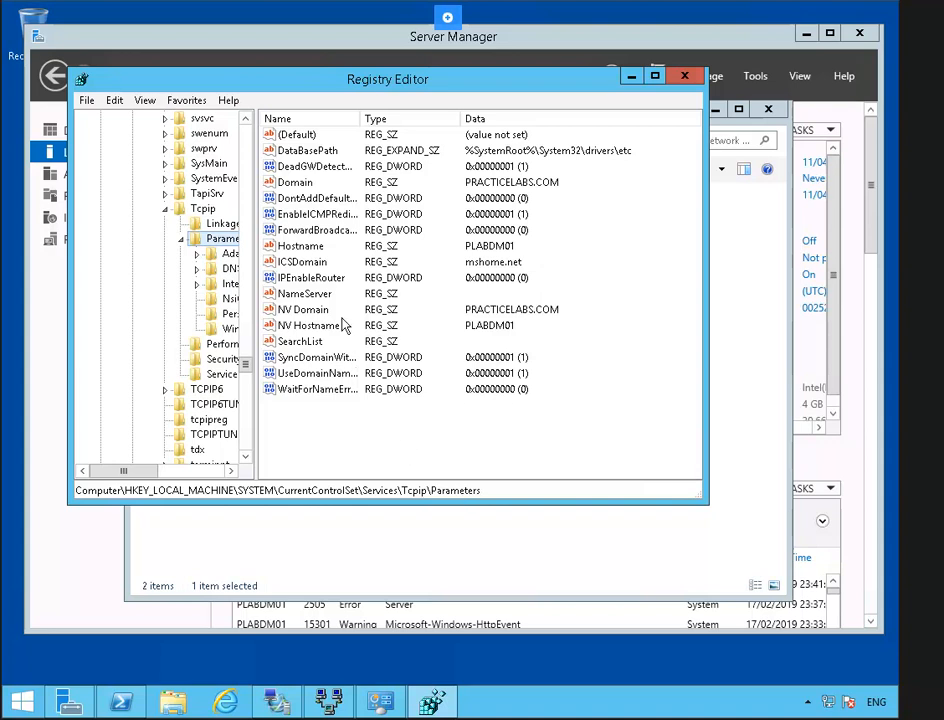
click(341, 280)
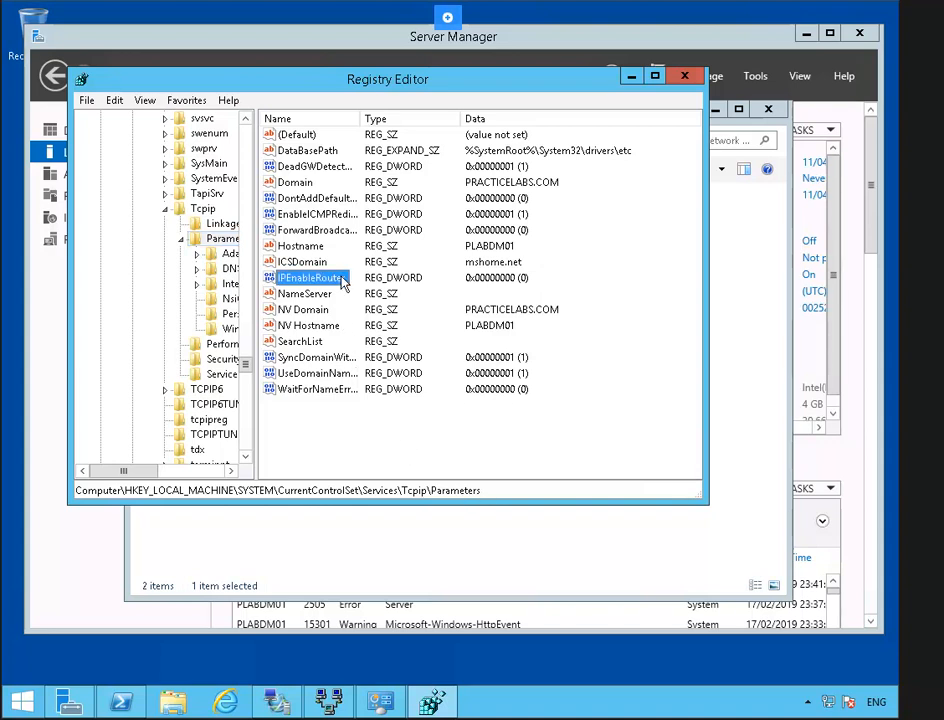
right_click(341, 280)
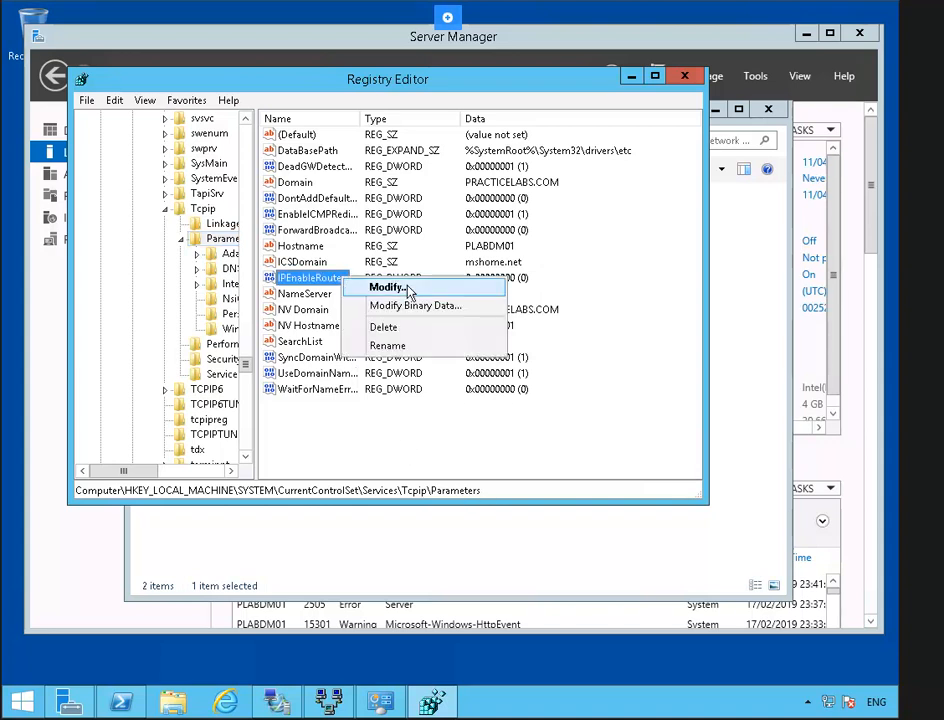
click(387, 287)
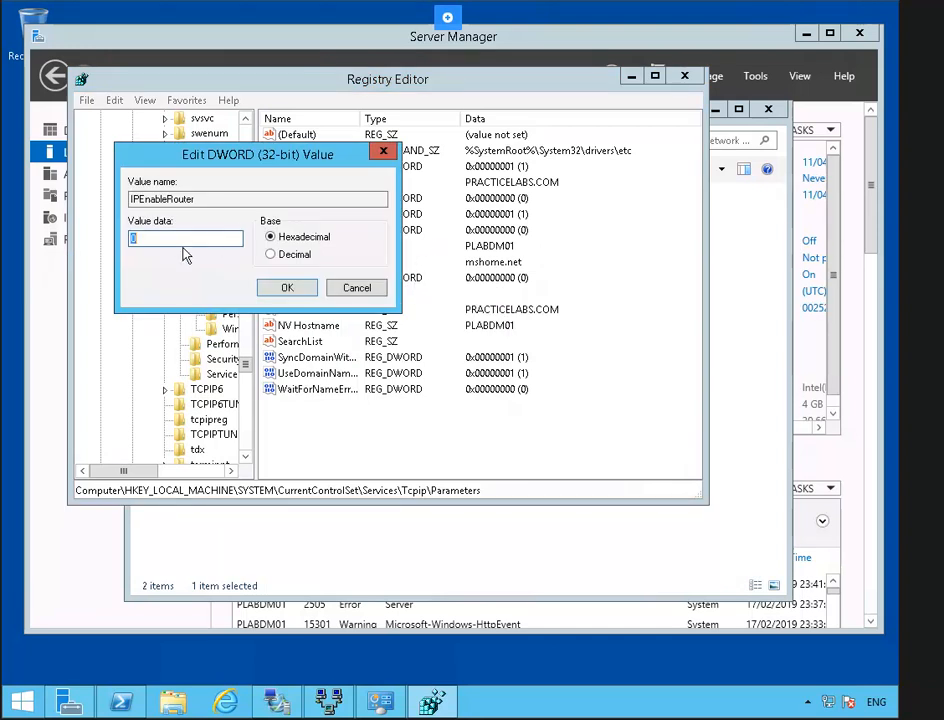
text(1)
click(277, 291)
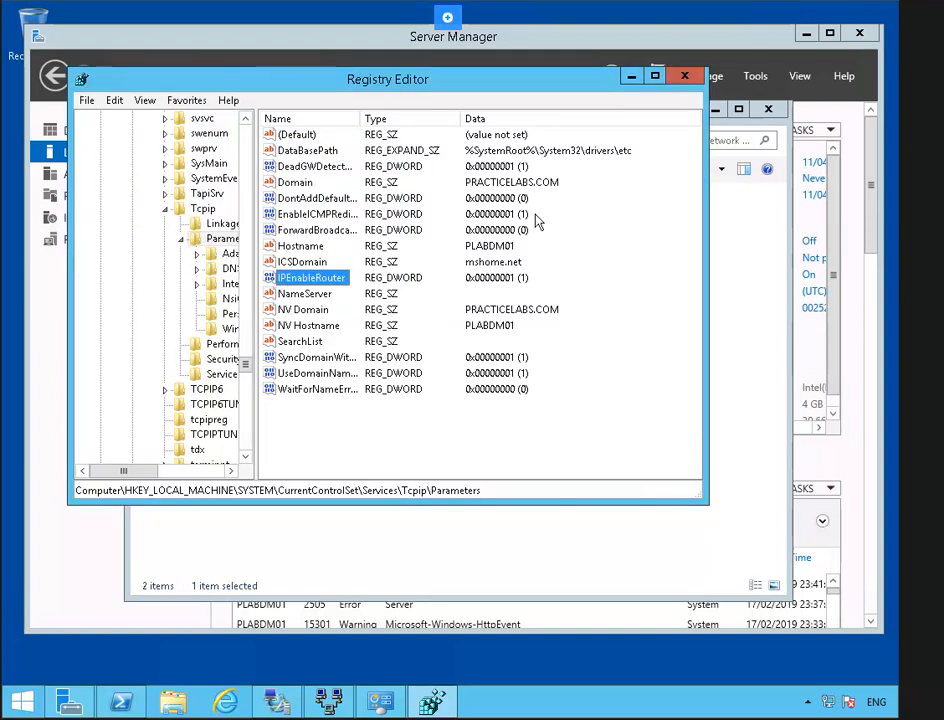
- Restart the server immediately with shutdown /r /t 0
click(718, 142)
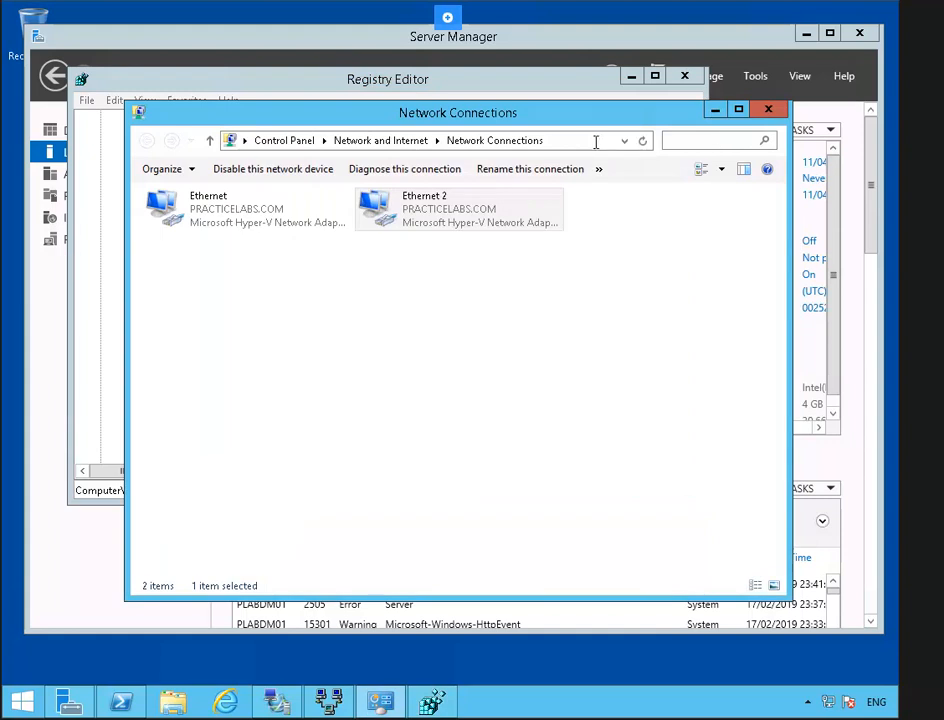
click(577, 142)
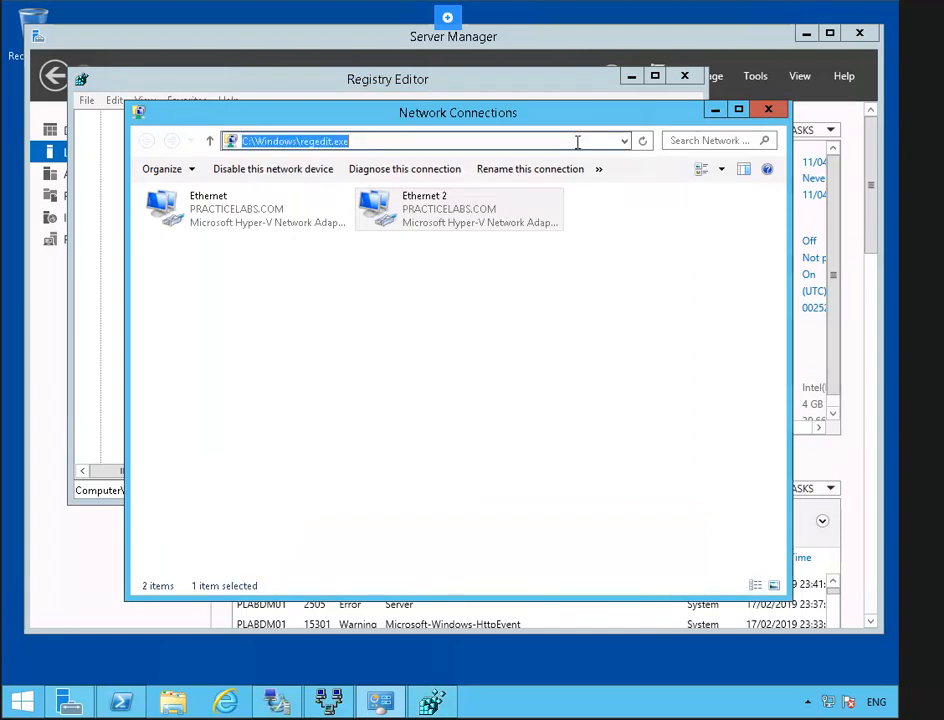
text(shutdown)
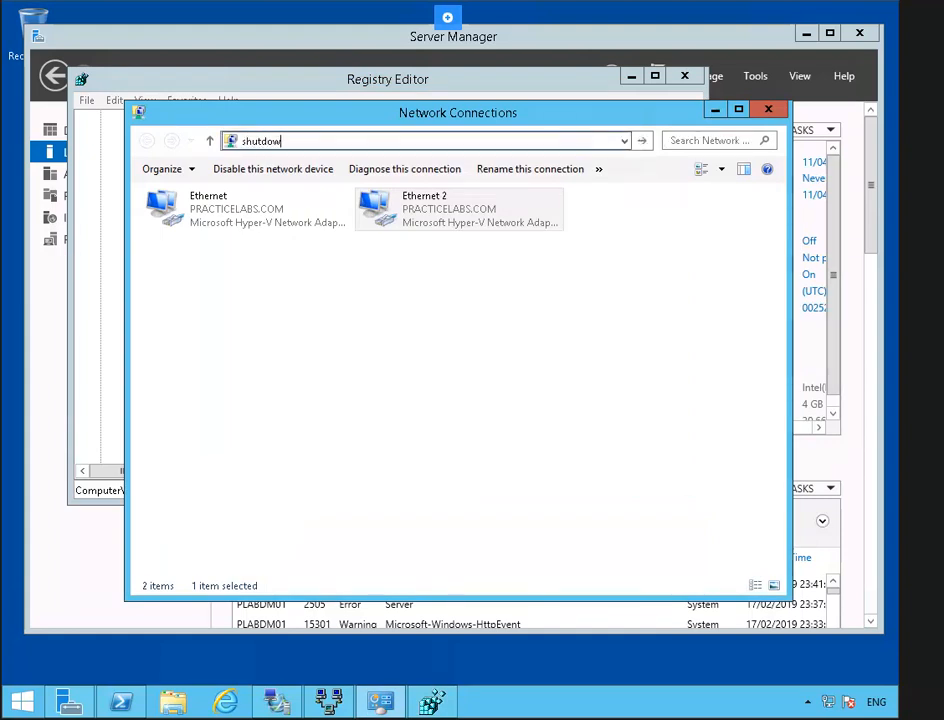
text( /r /t 0)
key(Return)
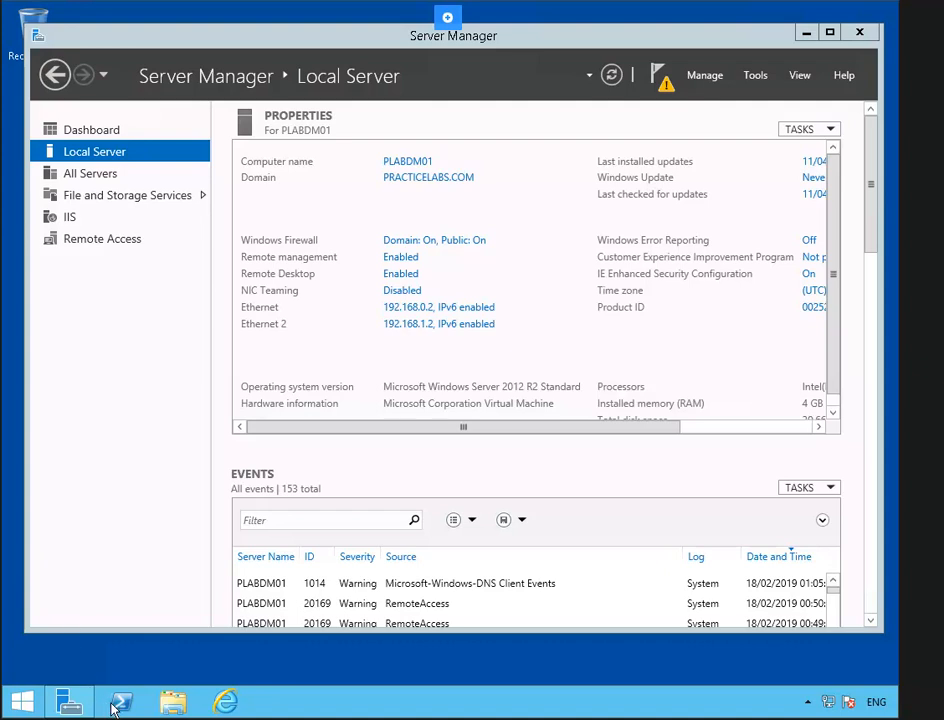
- Run ipconfig /all in an administrator PowerShell and highlight the IP Routing Enabled line
right_click(120, 703)
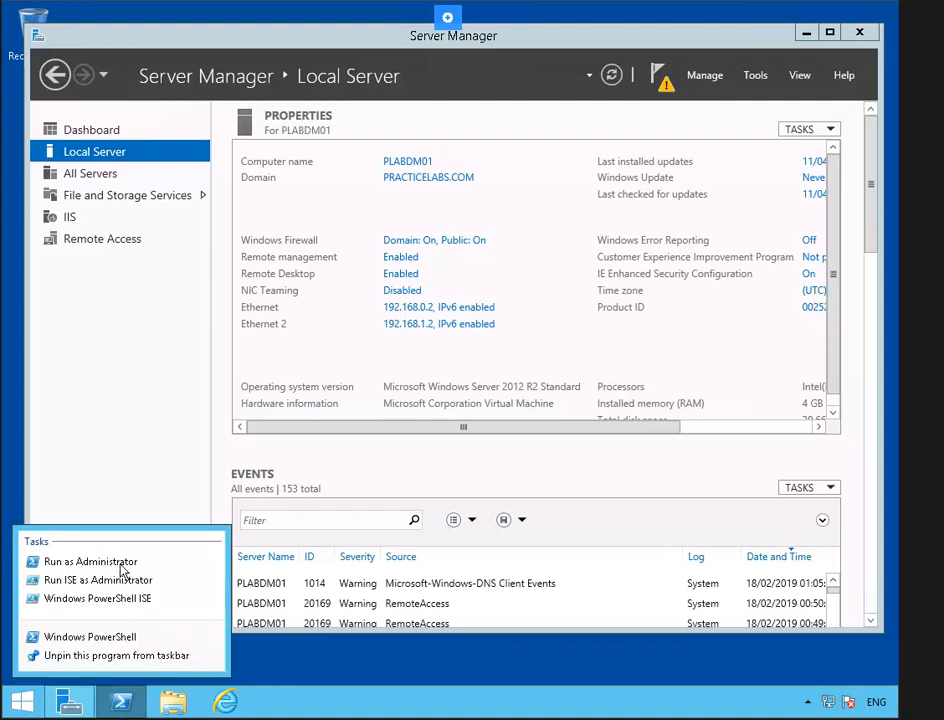
click(90, 562)
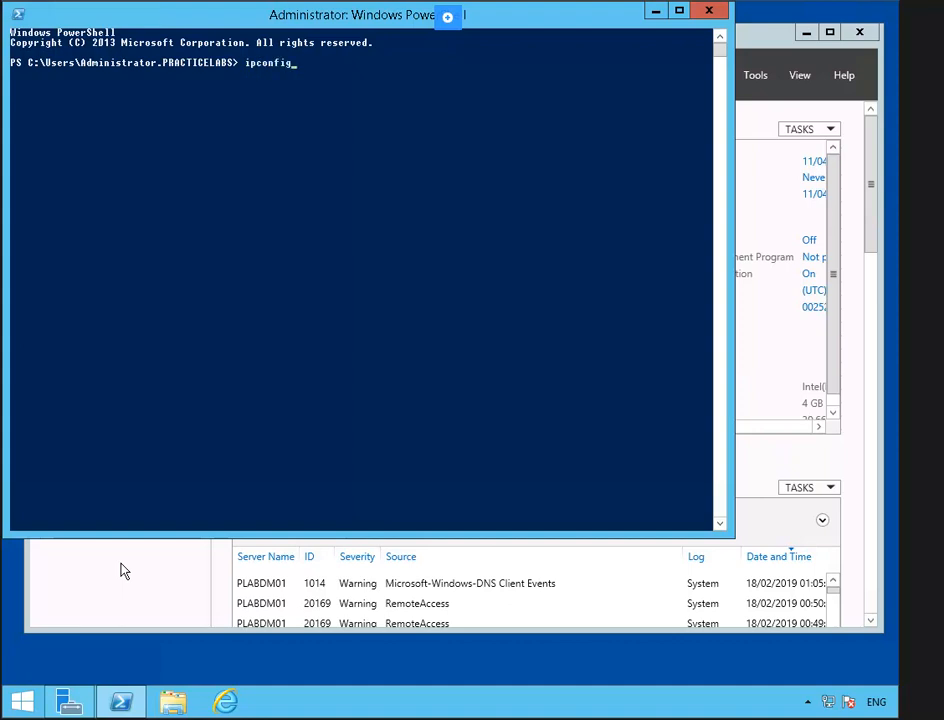
text(ipconfig /all)
key(Return)
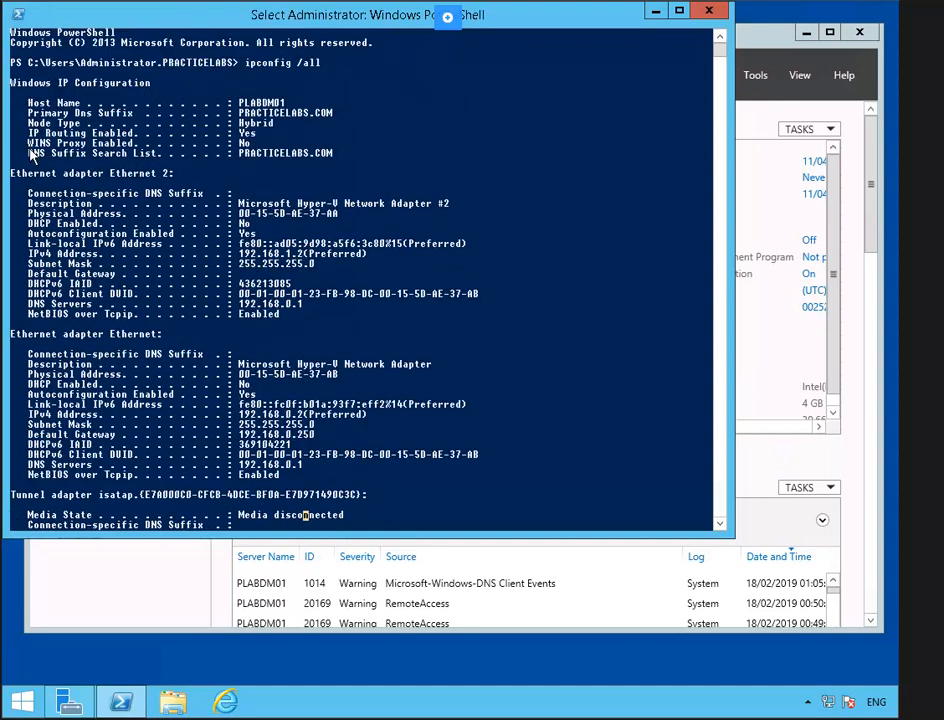
drag(22, 131, 268, 137)
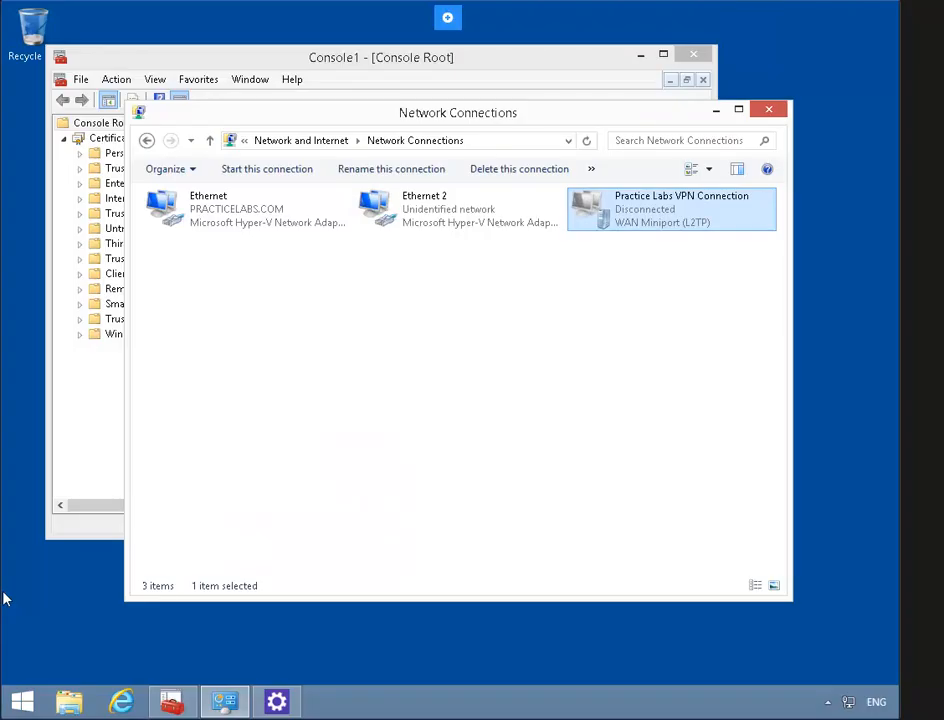
- Open the client Ethernet connection's TCP/IPv4 properties, showing static address 192.168.0.5 and gateway 192.168.0.250
click(305, 141)
click(407, 181)
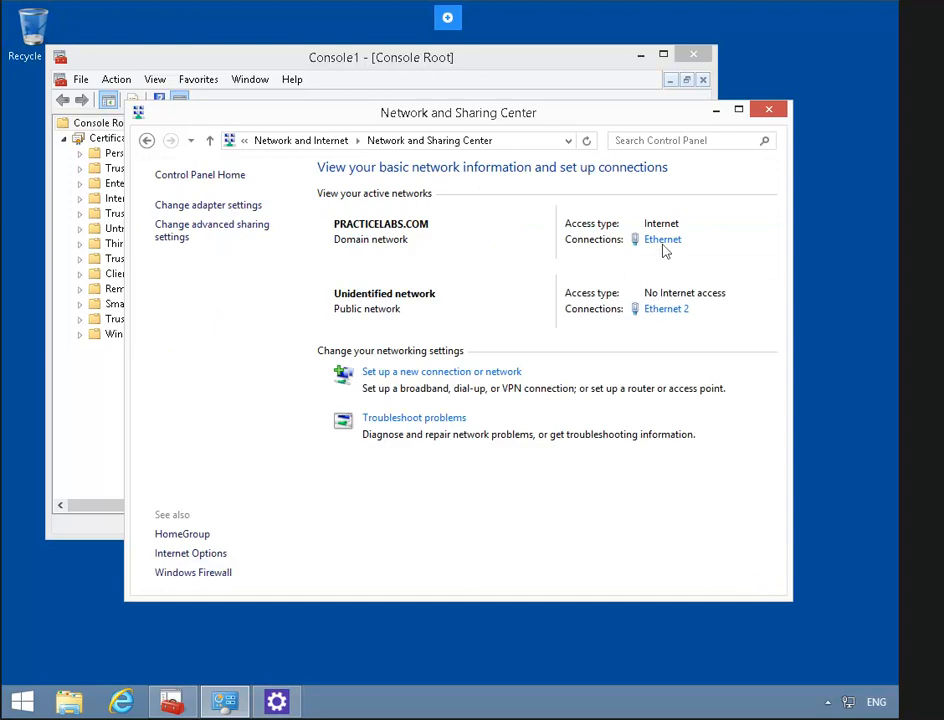
click(663, 240)
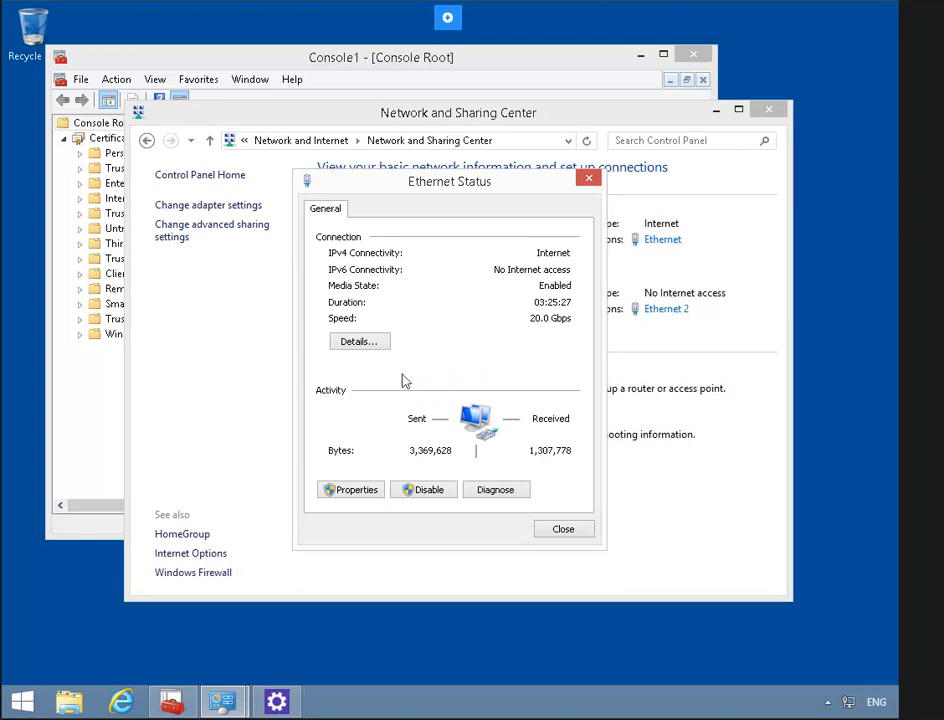
click(354, 496)
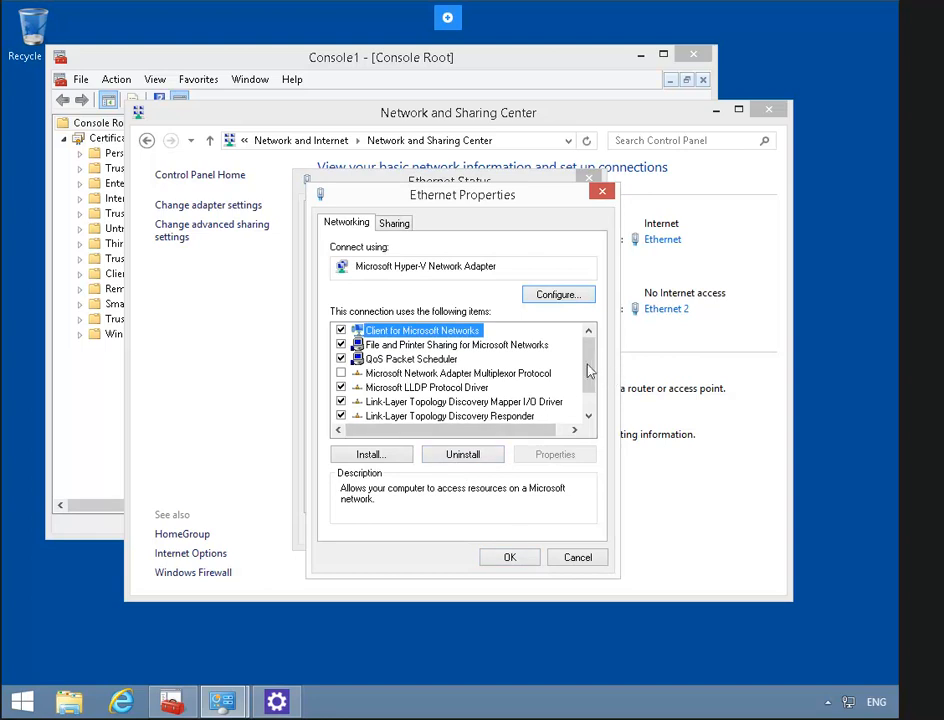
scroll(589, 410, down, 1)
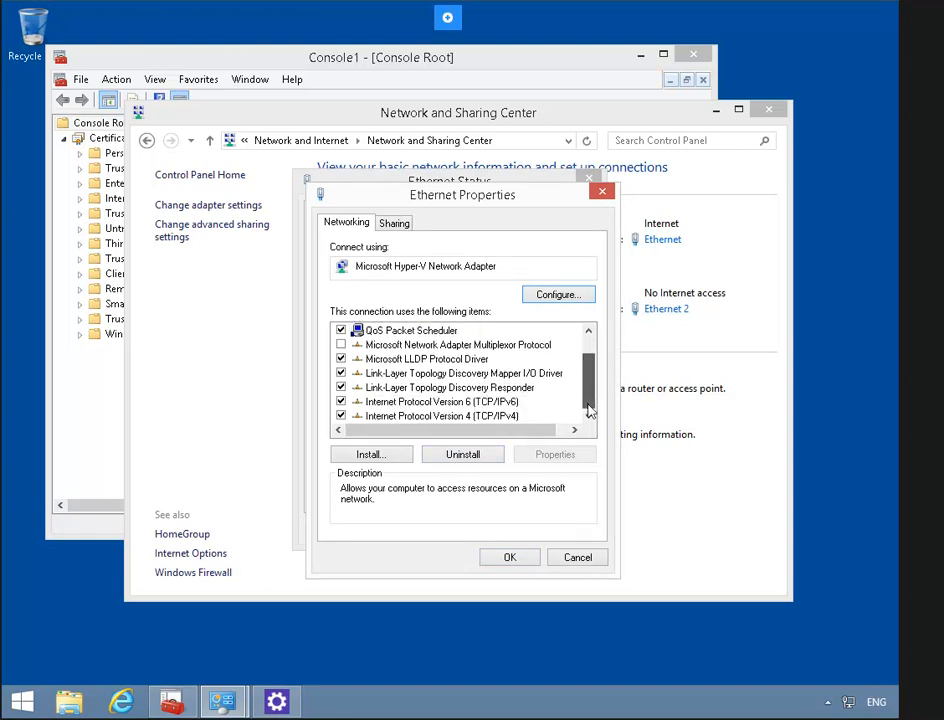
click(480, 404)
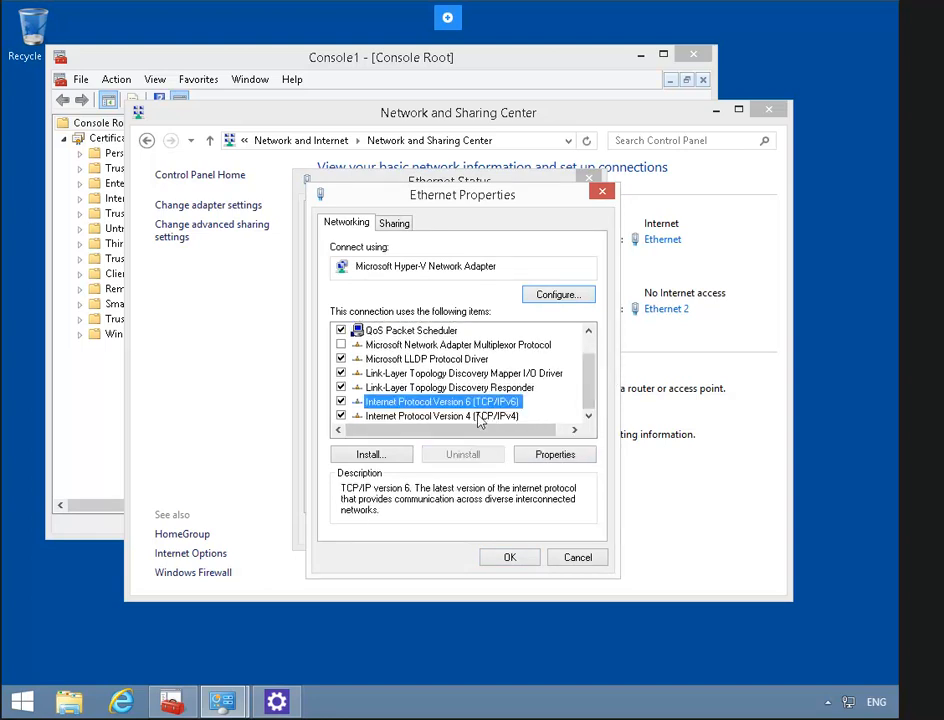
click(487, 416)
click(555, 456)
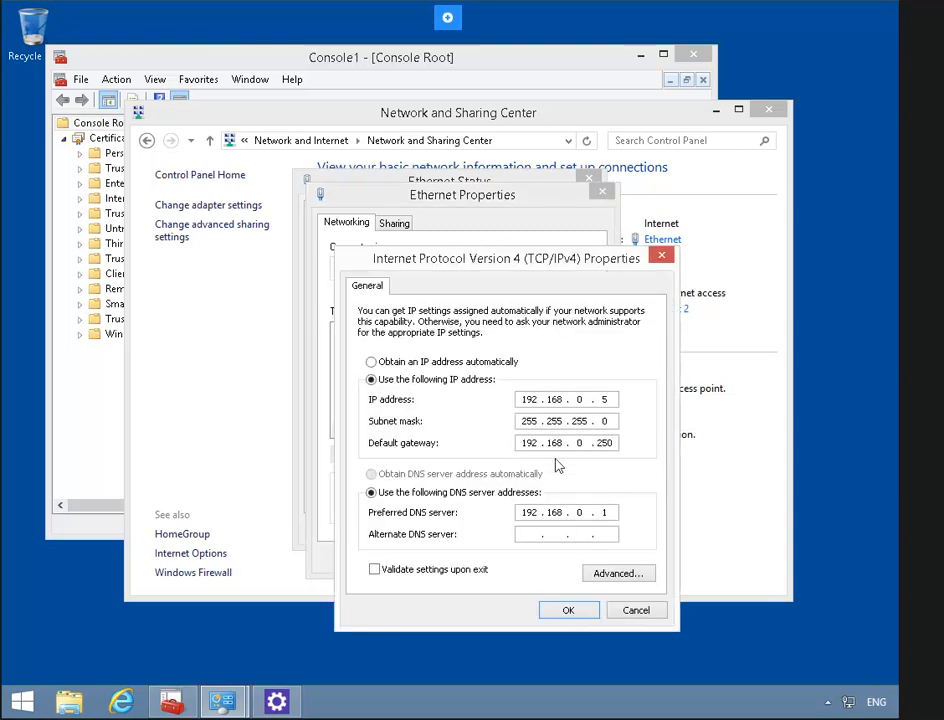
- Add 192.168.0.2 as an extra default gateway in advanced TCP/IP settings and apply
click(636, 579)
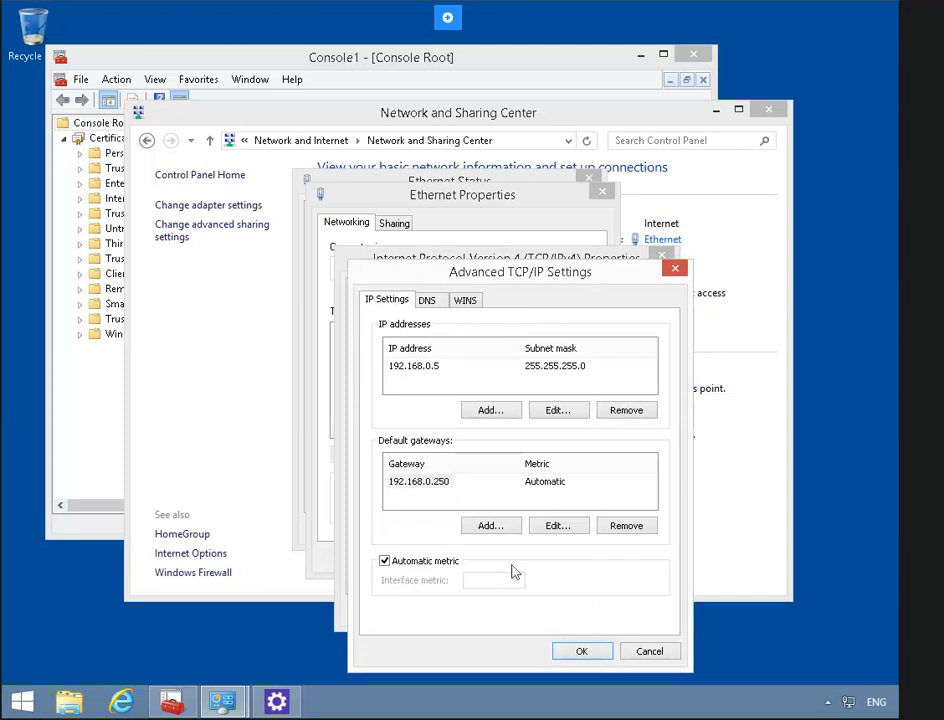
click(501, 530)
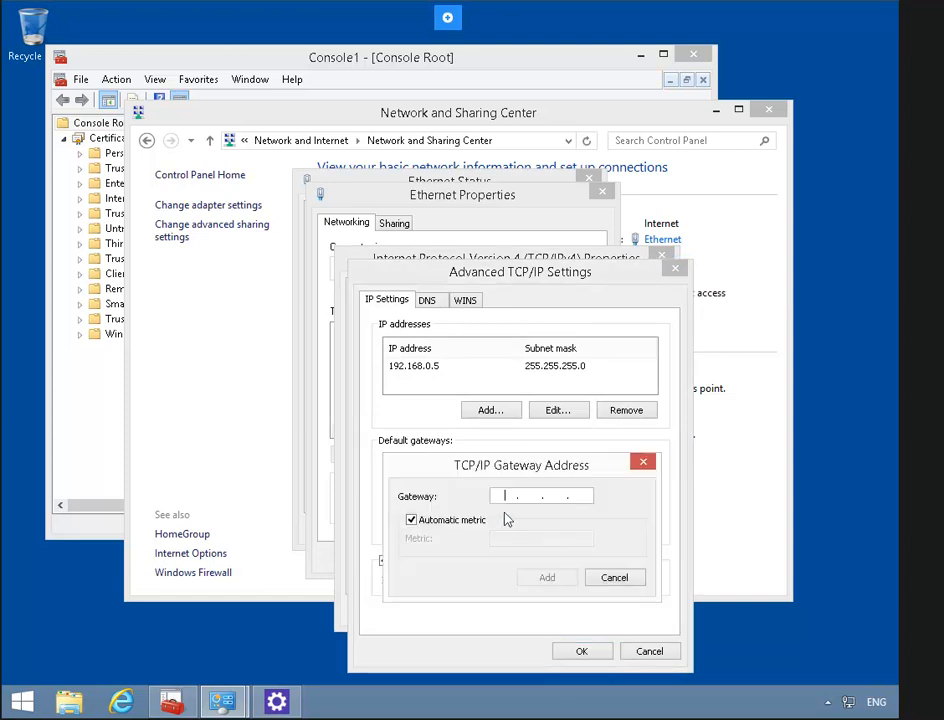
text(192 . )
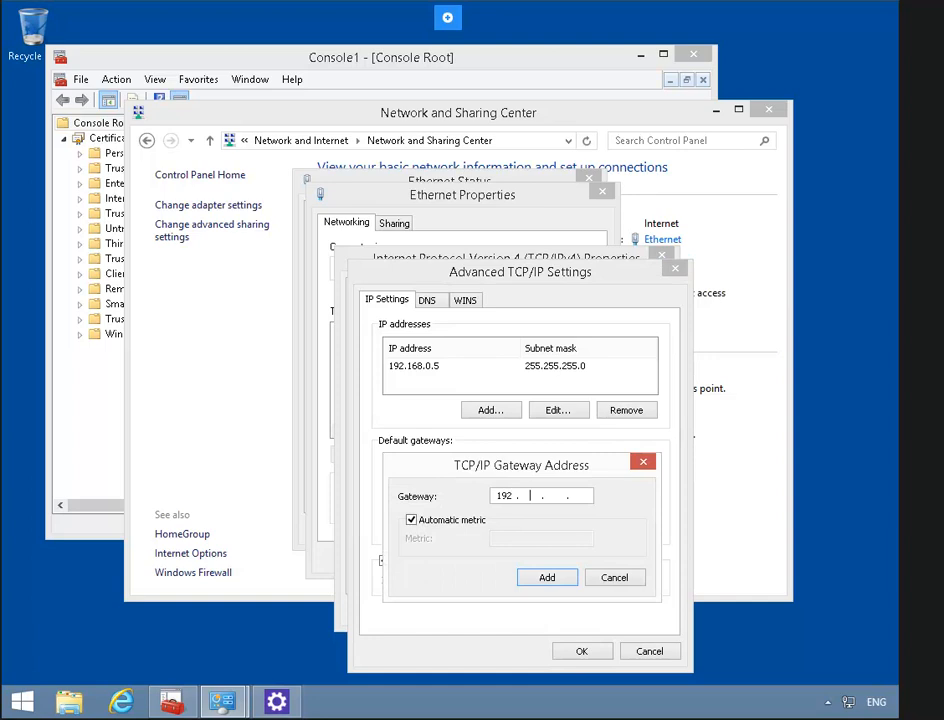
text(168 . 0 . 2)
click(547, 578)
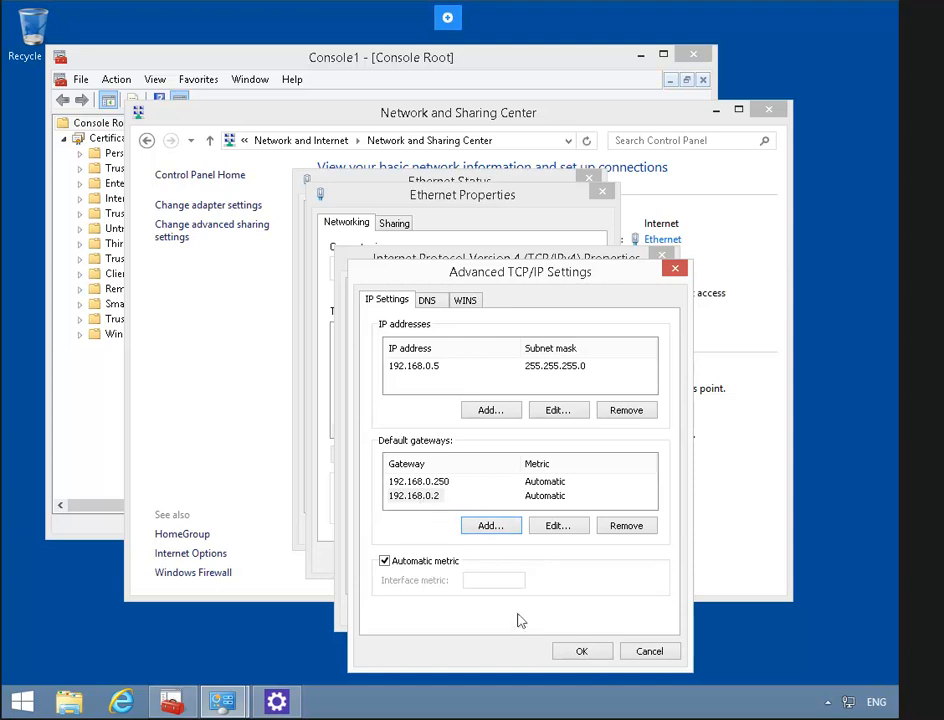
click(574, 657)
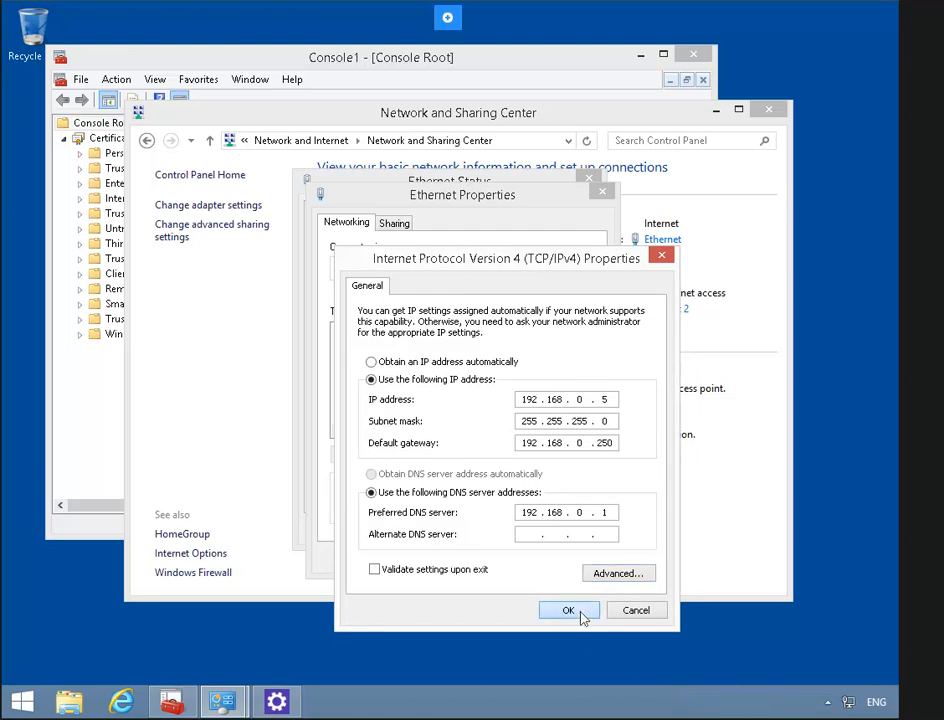
click(568, 610)
- Close the adapter dialogs, launch cmd, and ping 192.168.1.2, getting 4 of 4 replies
click(509, 557)
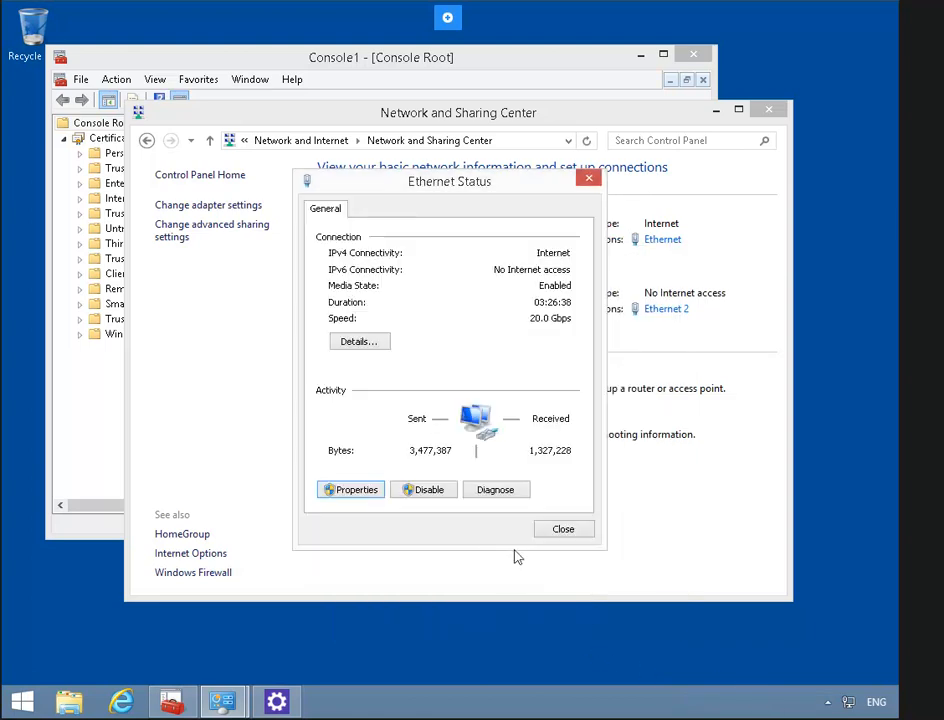
click(564, 531)
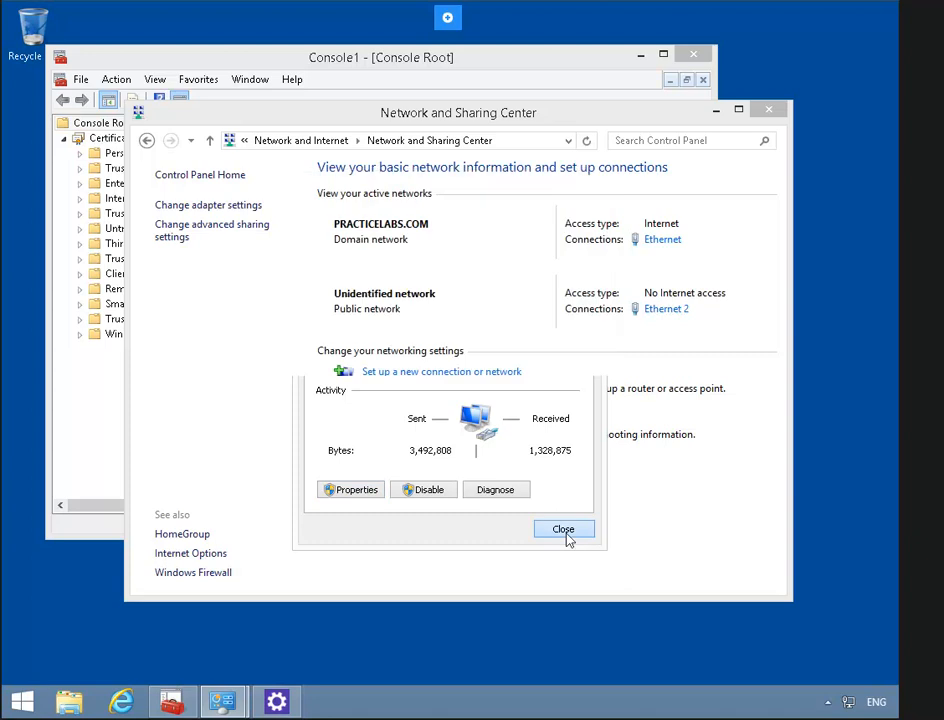
click(24, 699)
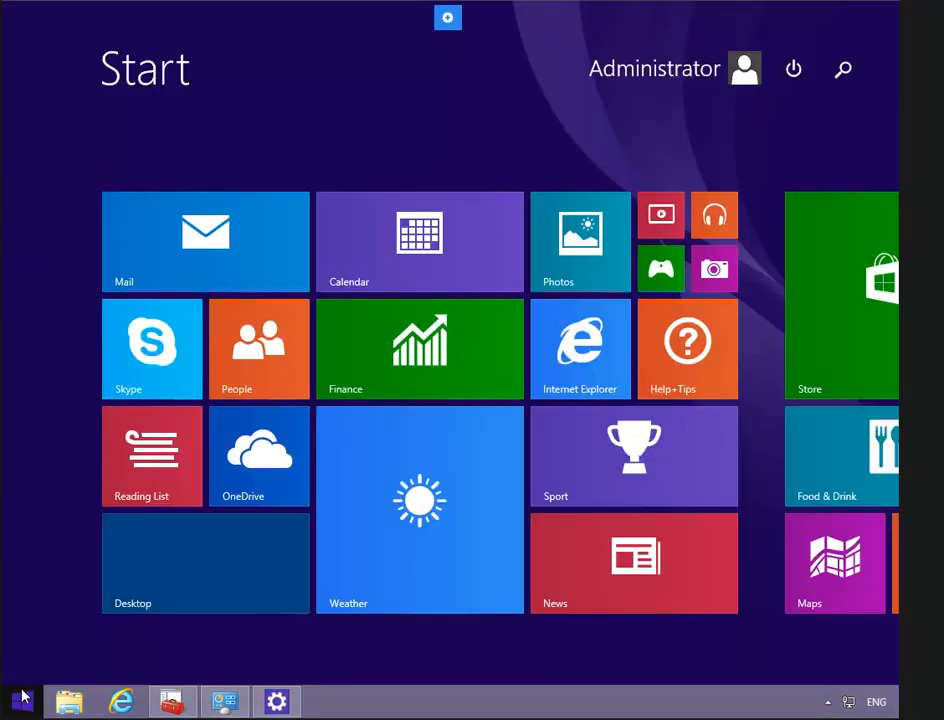
text(cmd)
key(Return)
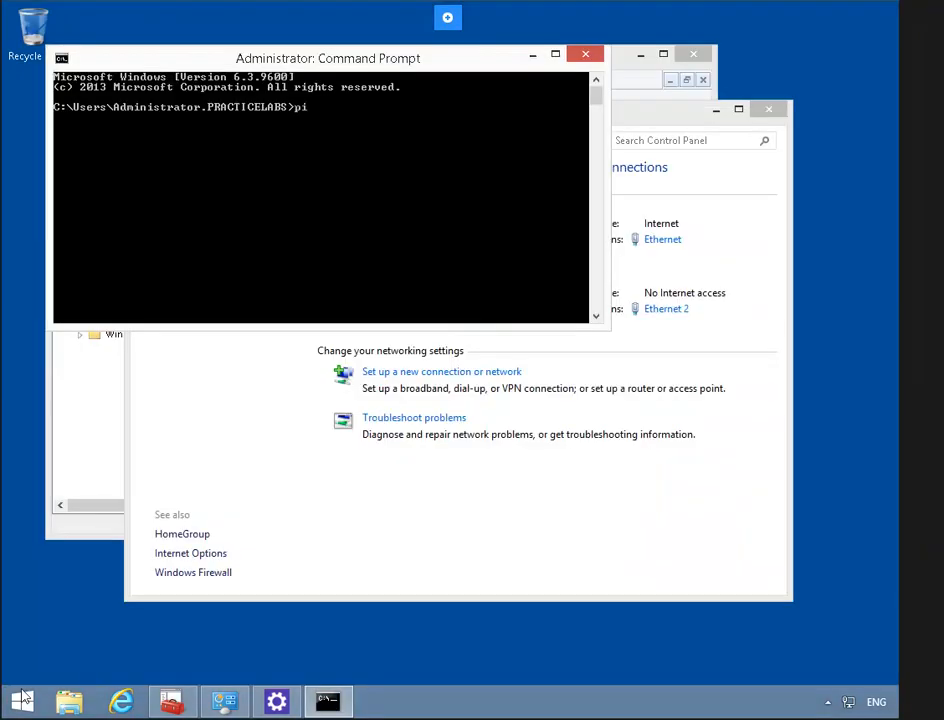
text(ping 192.168.1.2)
key(Return)
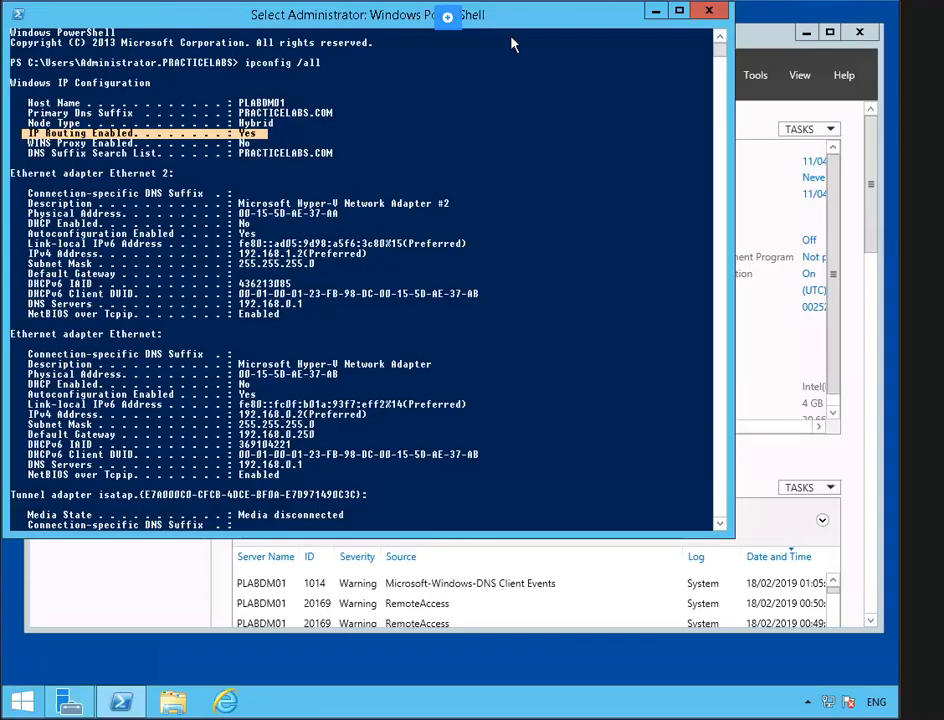
- Open Windows Firewall with Advanced Security from Server Manager's Tools menu
click(772, 37)
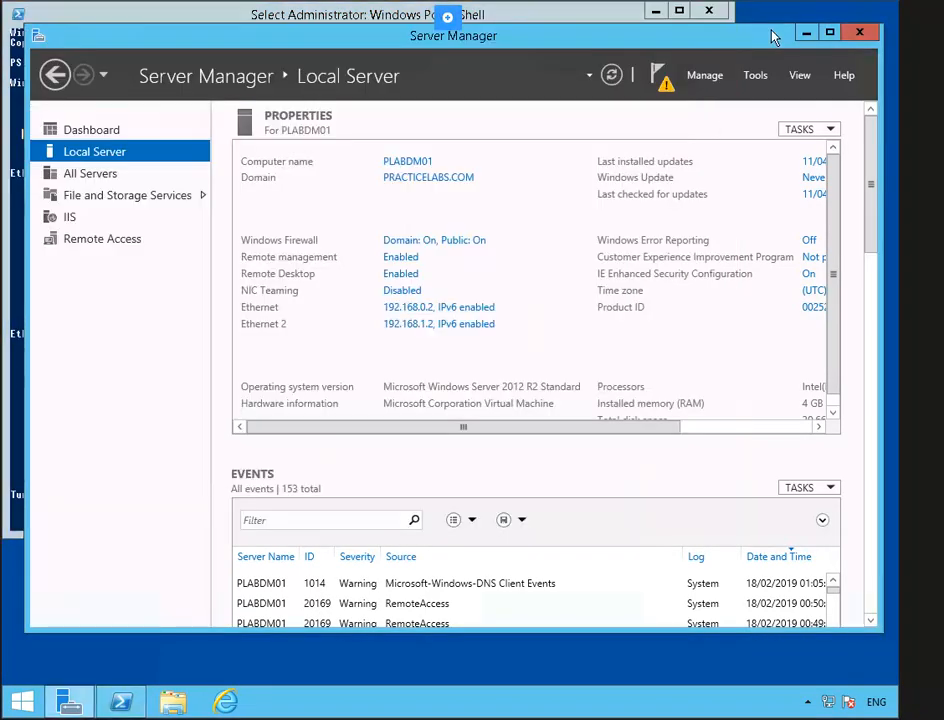
click(752, 76)
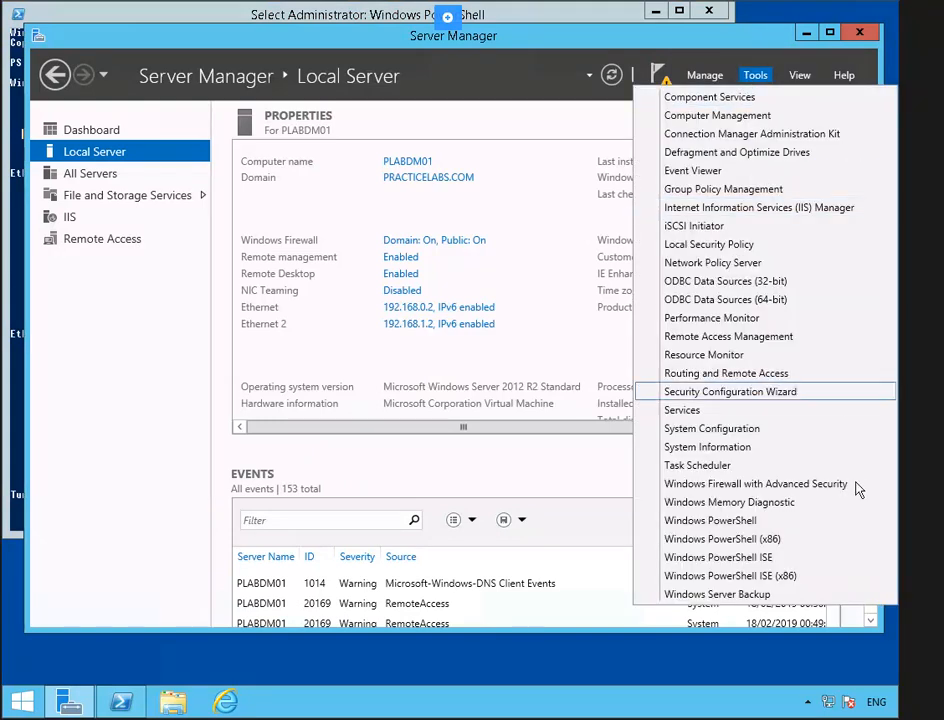
click(756, 484)
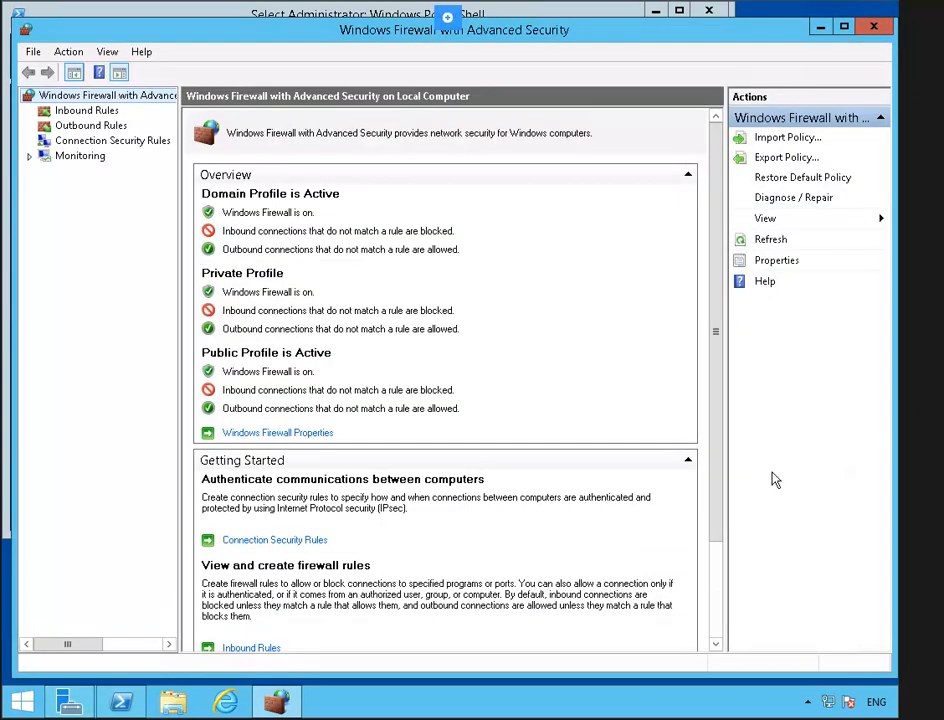
- List Inbound Rules and inspect the File and Printer Sharing (Echo Request - ICMPv4-In) rule's options
click(86, 111)
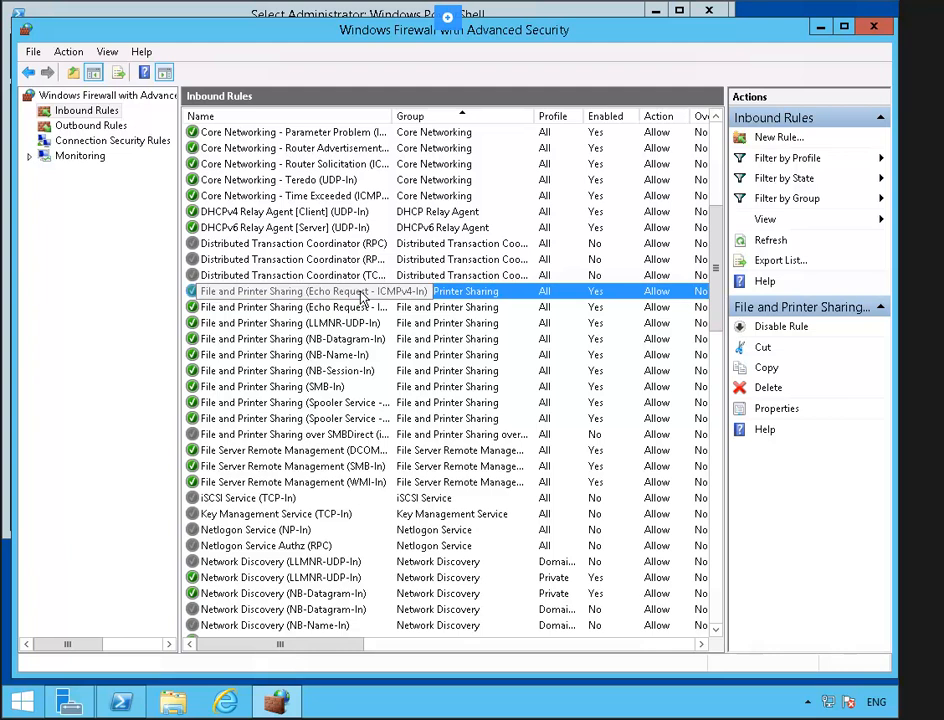
right_click(362, 296)
click(358, 293)
right_click(380, 292)
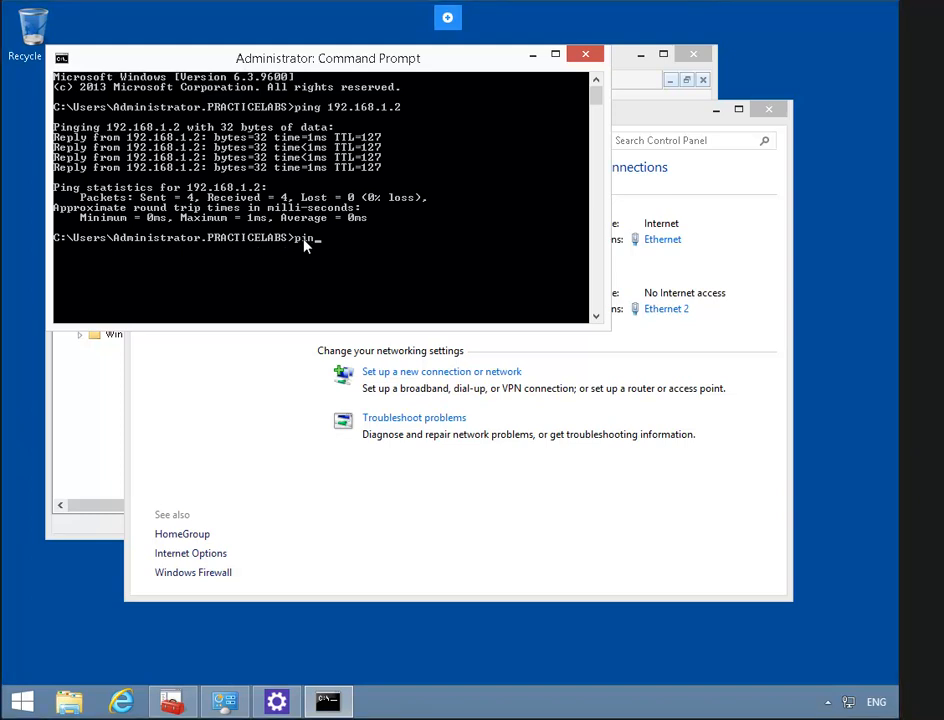
- Run ping 192.168.1.2 again from the client's Command Prompt
text(192.168.1.2)
key(Return)
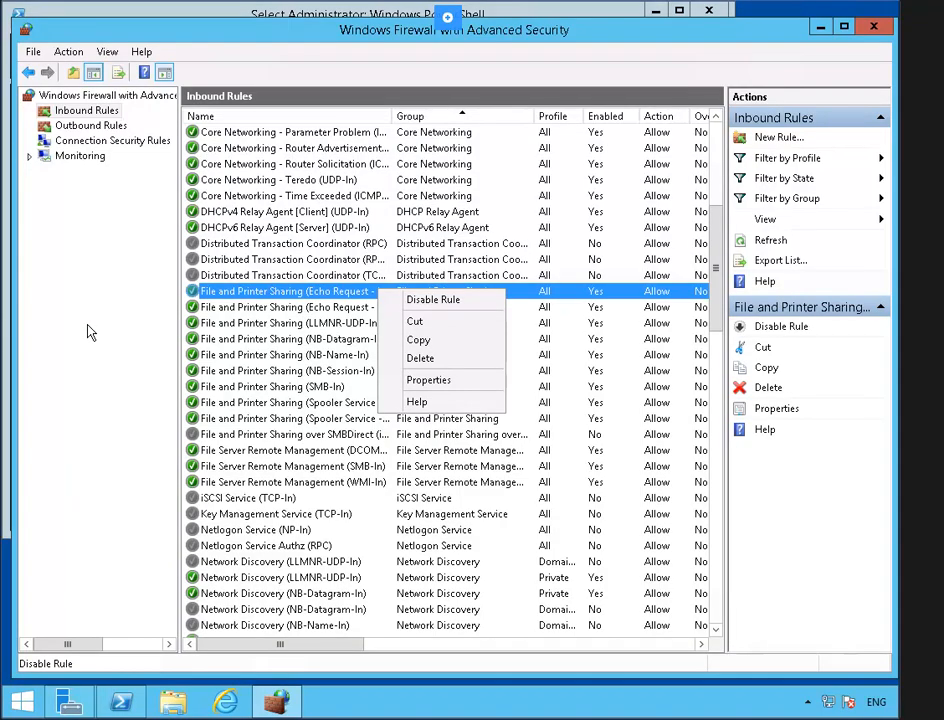
- Close the firewall console and launch Routing and Remote Access from Server Manager Tools
click(873, 28)
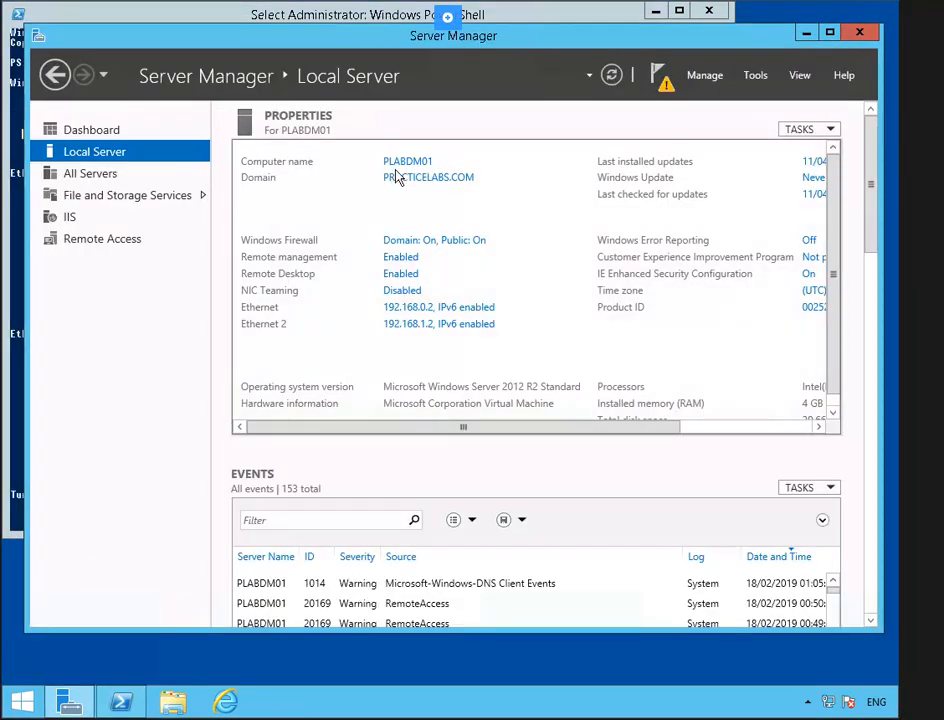
click(755, 77)
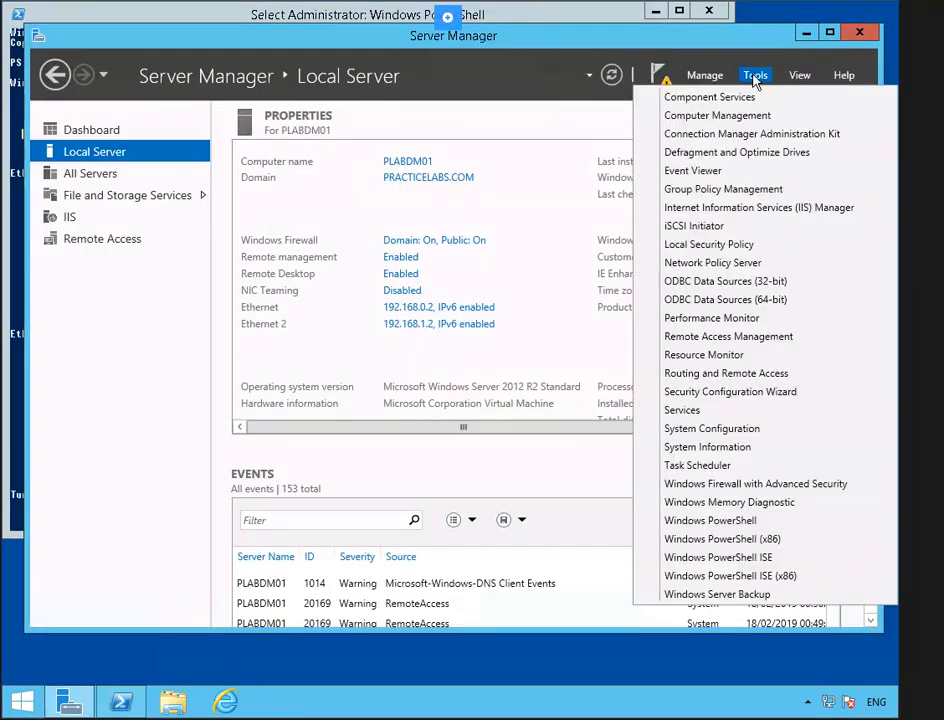
click(799, 376)
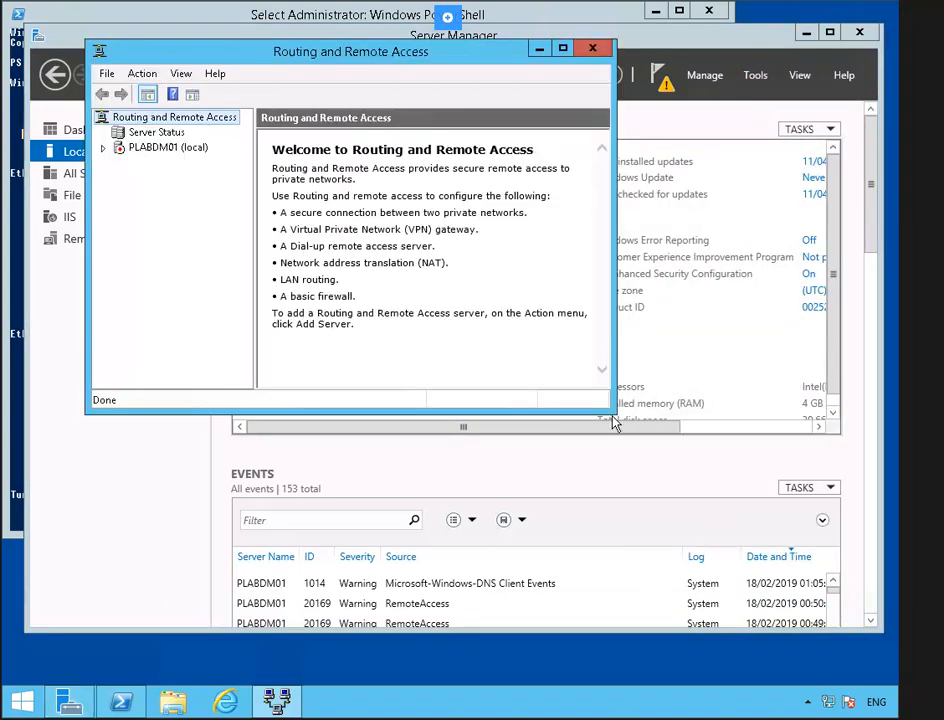
drag(613, 416, 811, 523)
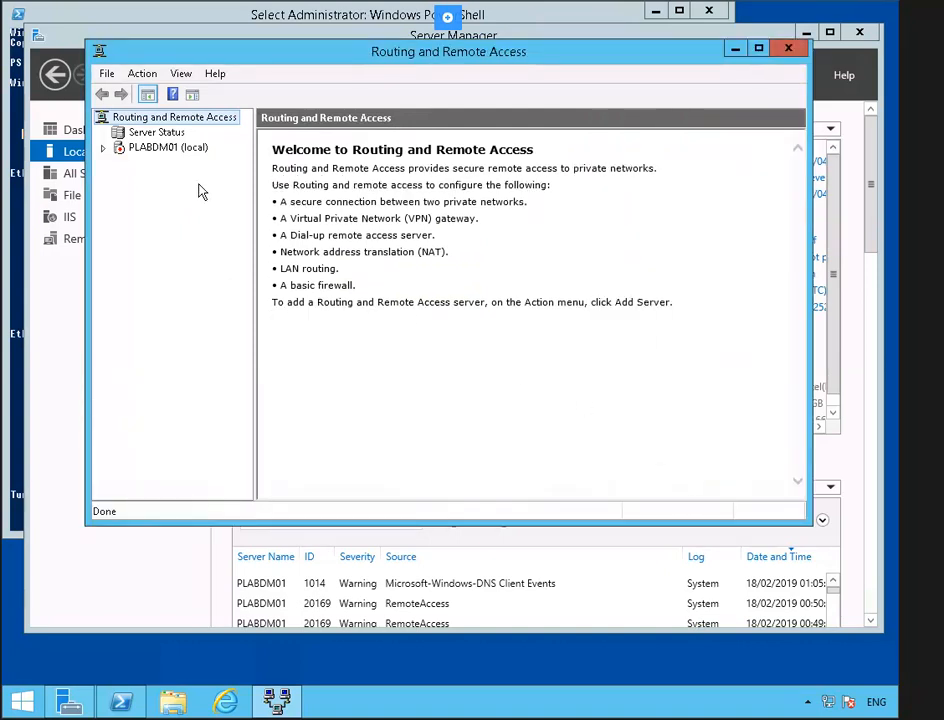
- Run the setup wizard on PLABDM01 using Custom configuration with LAN routing selected
right_click(190, 155)
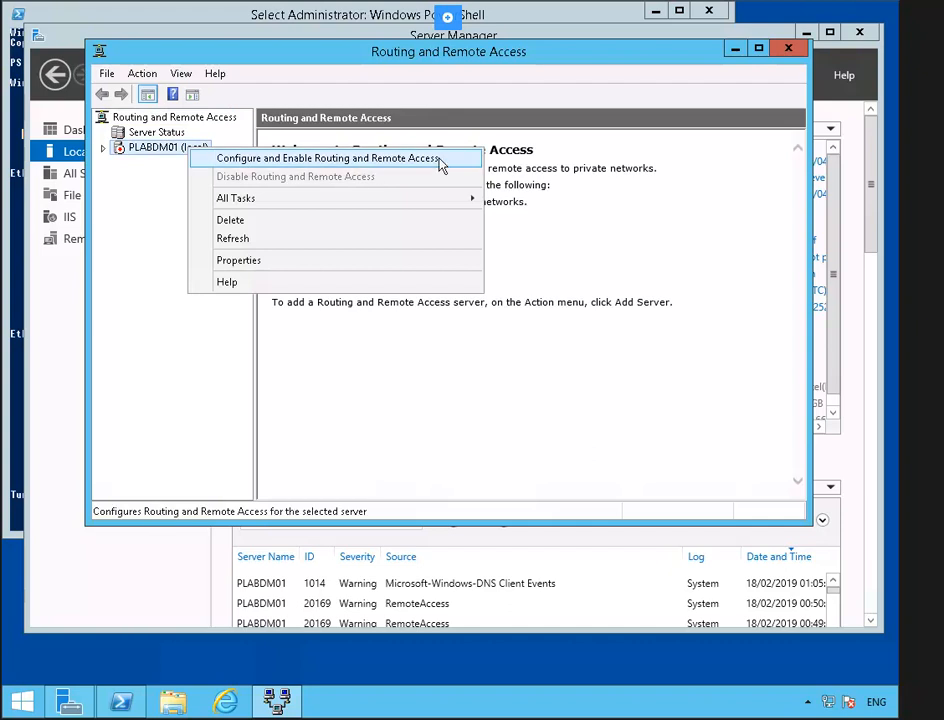
click(447, 163)
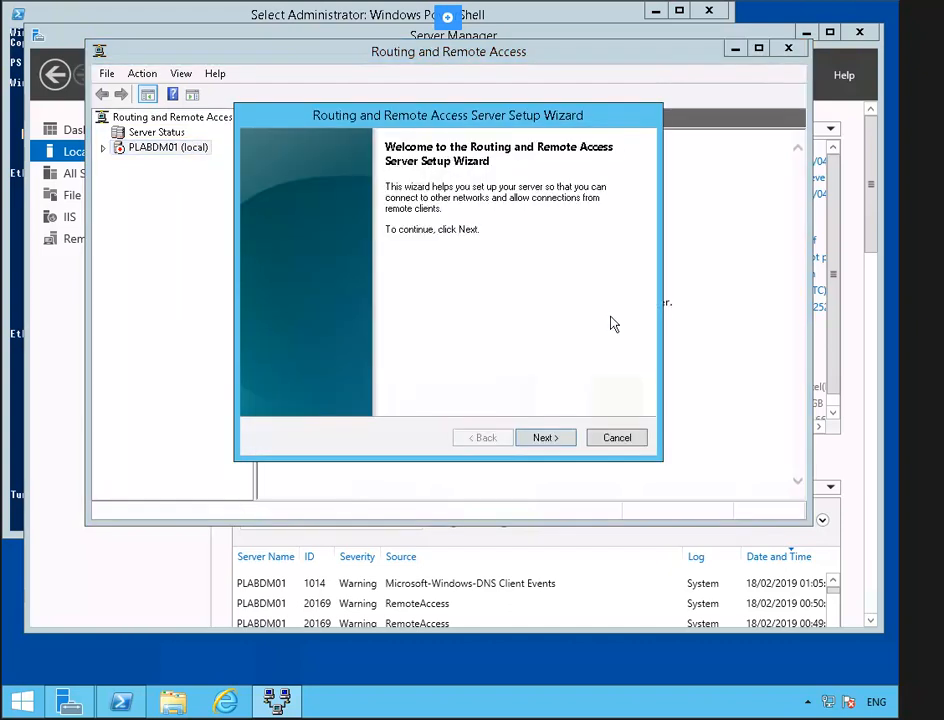
click(556, 440)
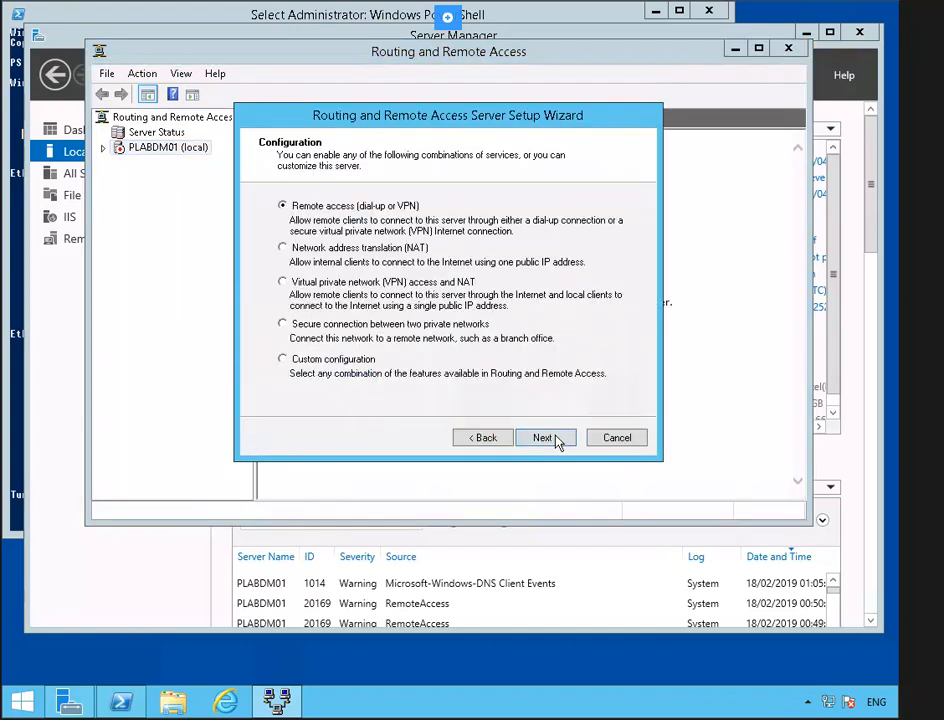
click(344, 361)
click(543, 440)
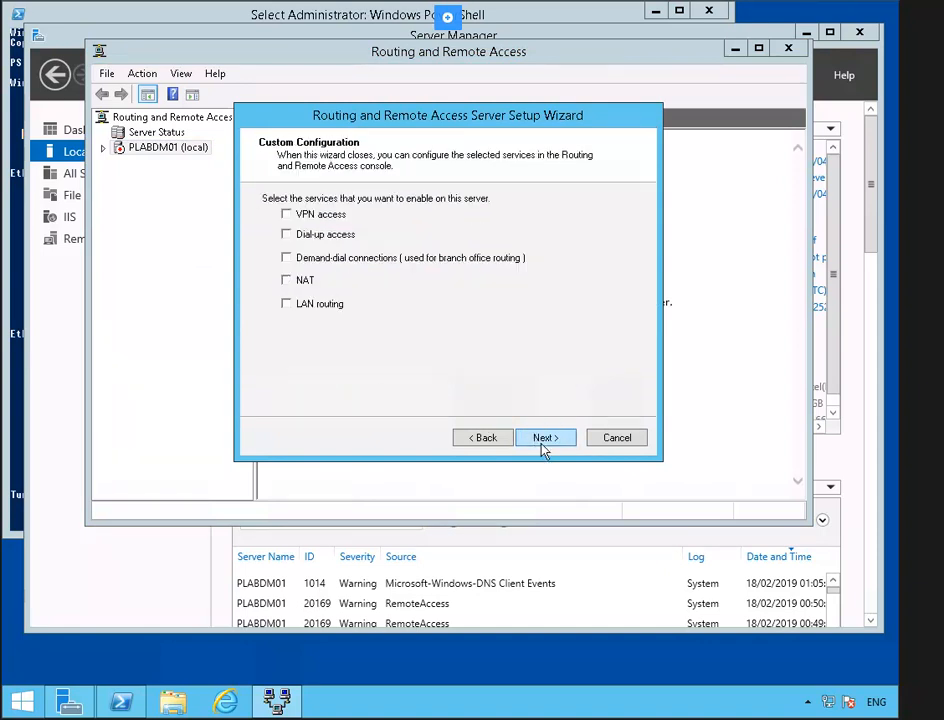
click(314, 305)
click(547, 439)
- Finish the wizard, accept the firewall ports warning, and start the routing service
click(547, 440)
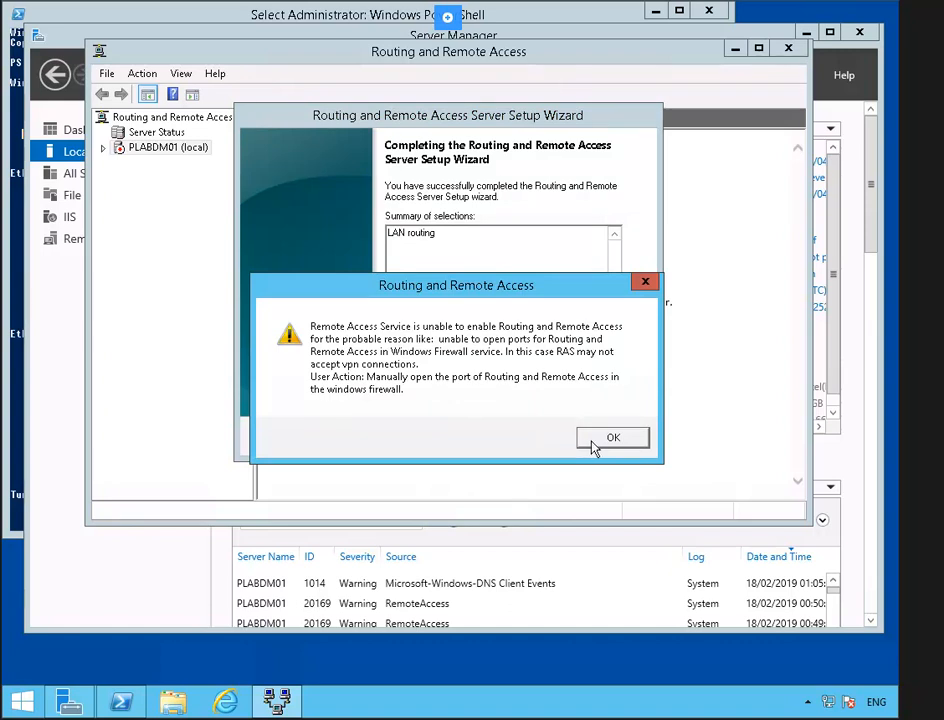
click(620, 449)
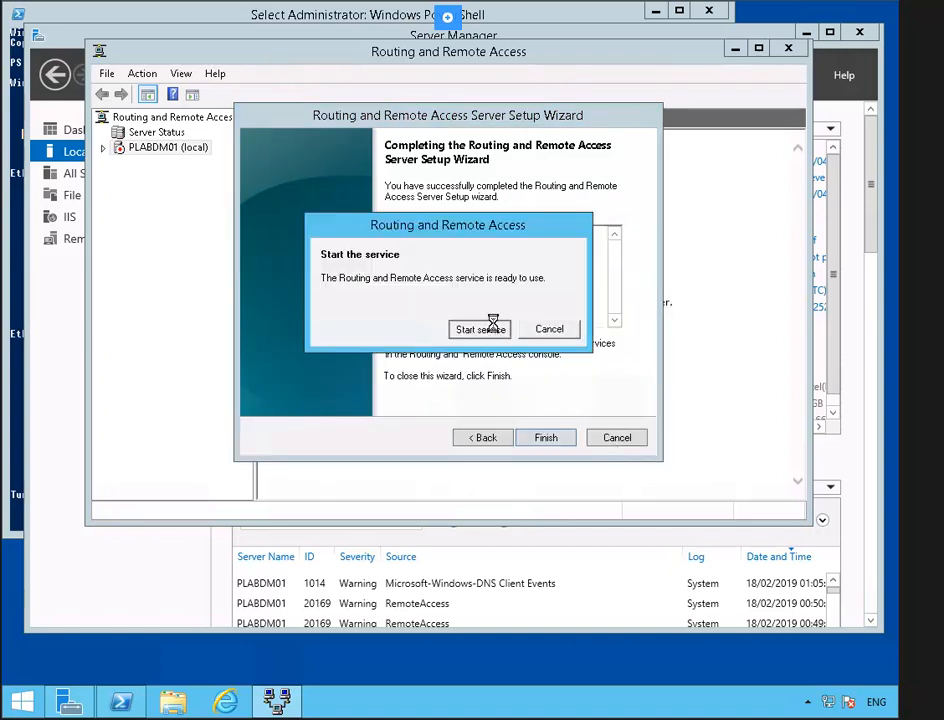
click(499, 327)
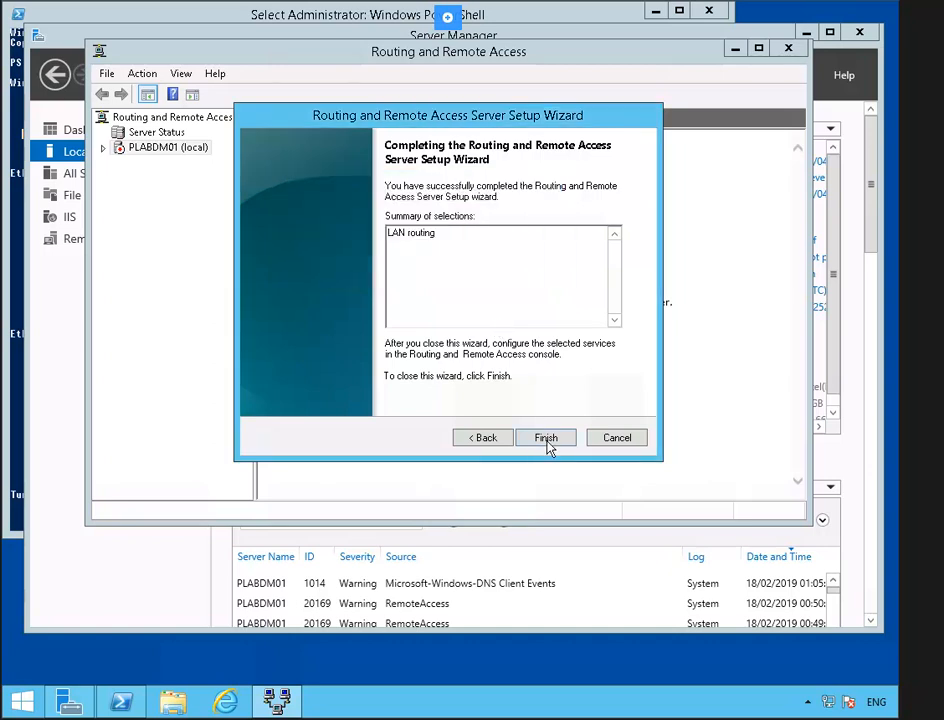
click(547, 443)
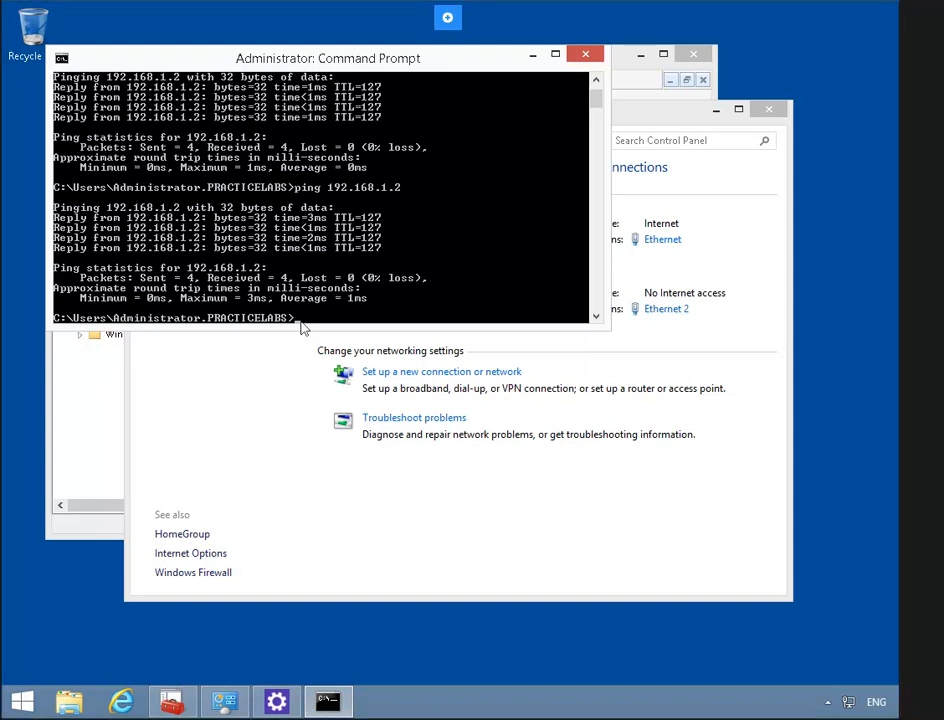
- Ping 192.168.1.2 from Command Prompt and confirm 4 of 4 replies
text(ping 192.168.1.2)
key(Return)
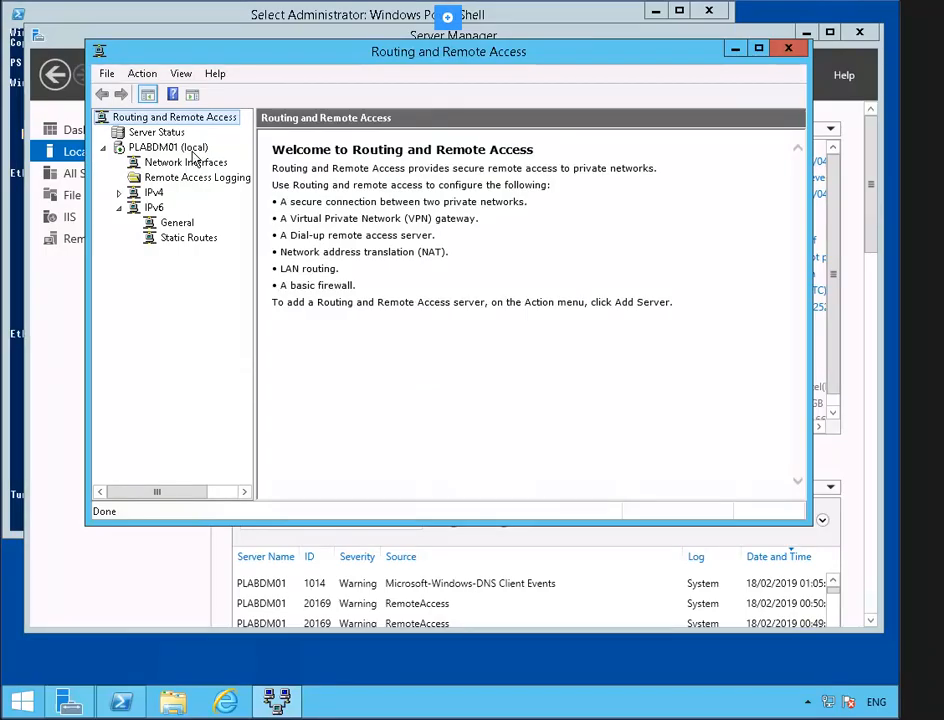
- Disable Routing and Remote Access on PLABDM01 (local), confirming removal of the router configuration
right_click(196, 150)
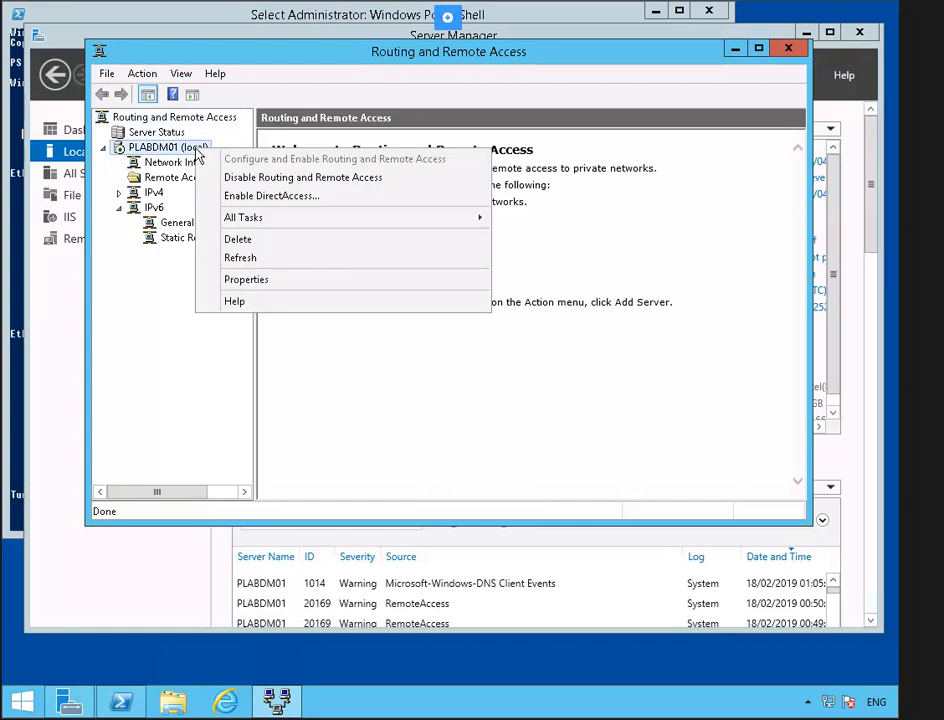
click(395, 184)
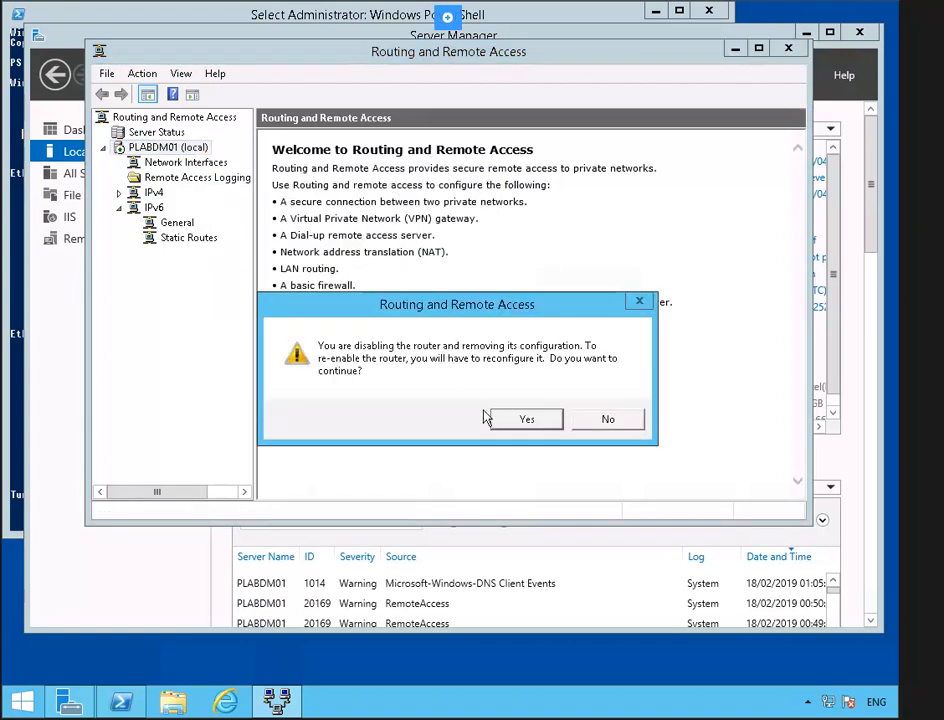
click(508, 422)
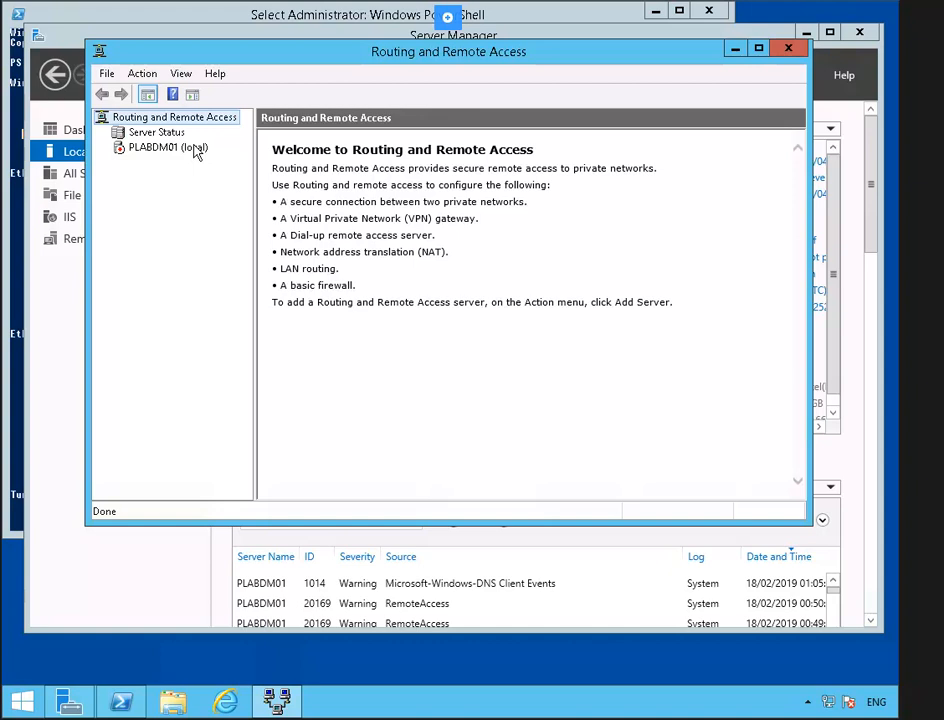
- Rerun the setup wizard on PLABDM01 choosing NAT with Ethernet 2 as the public interface
right_click(197, 152)
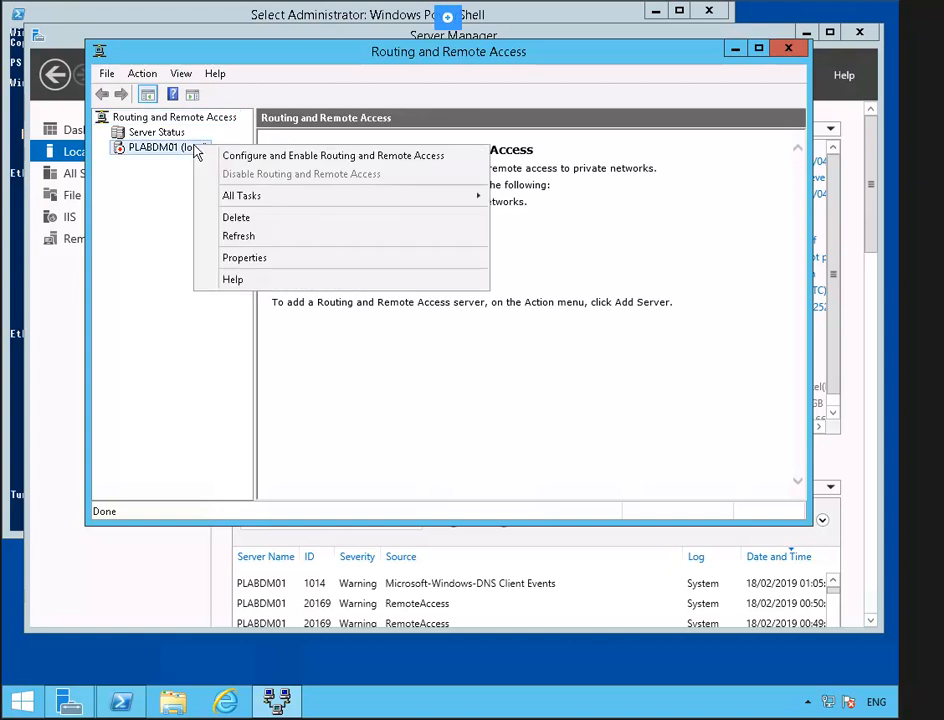
click(428, 160)
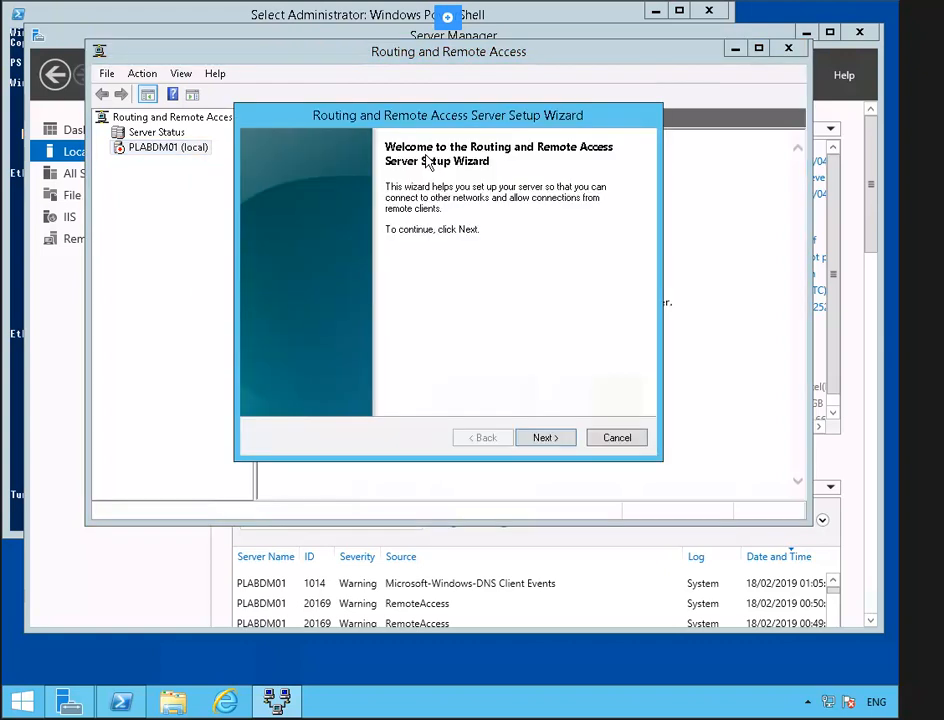
click(551, 442)
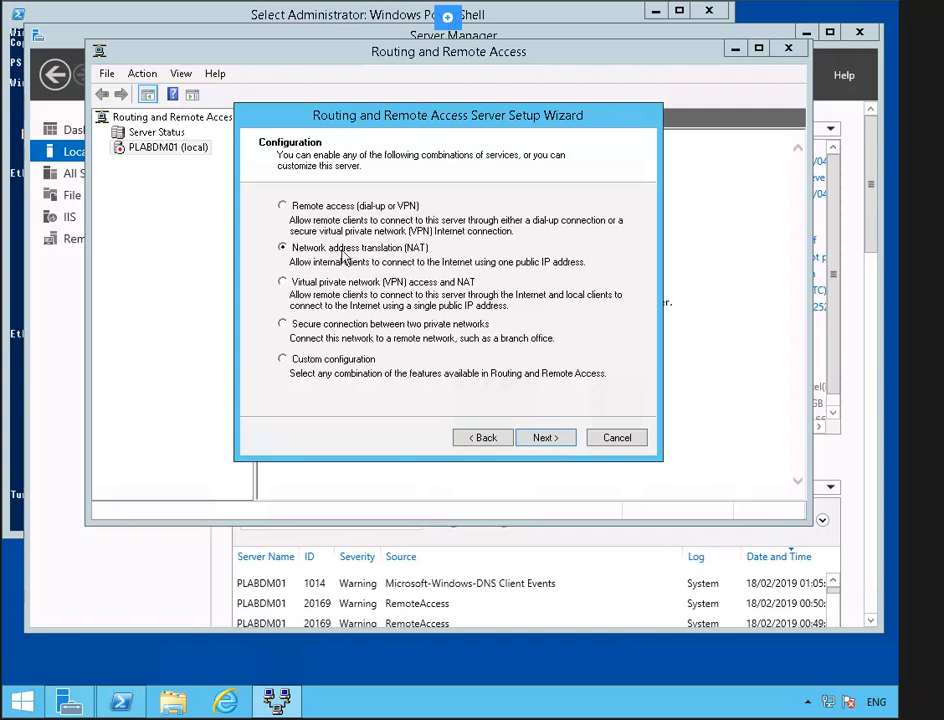
click(546, 442)
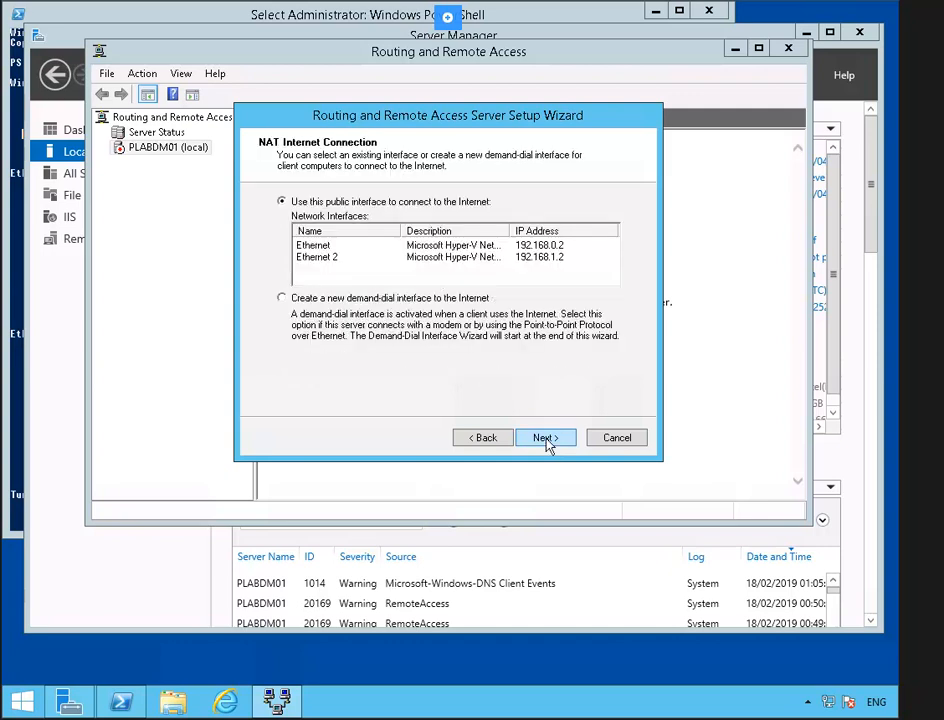
click(546, 441)
click(487, 440)
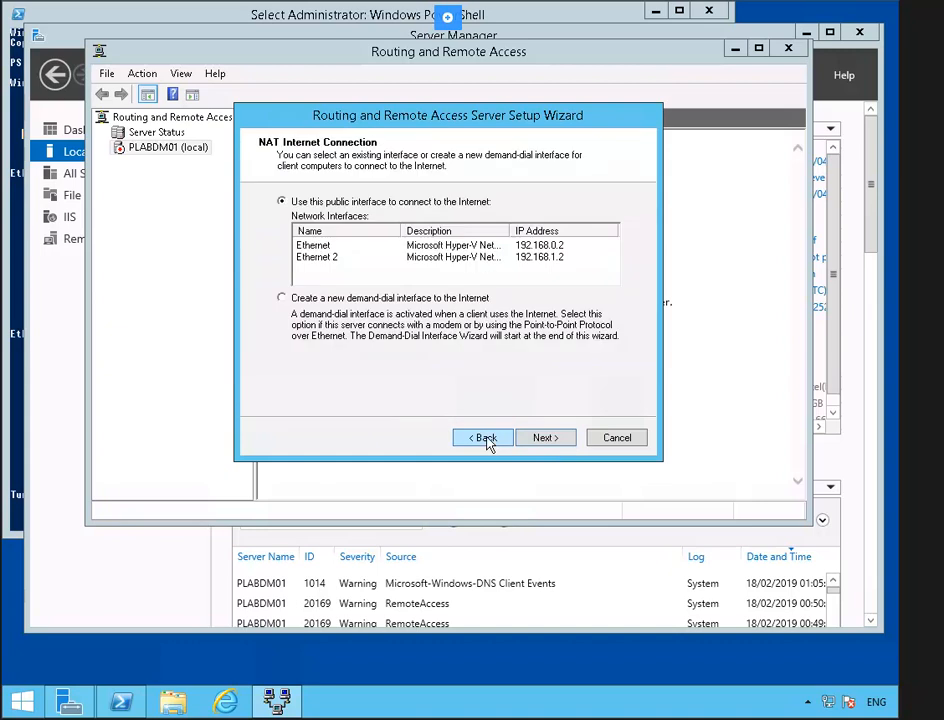
click(362, 266)
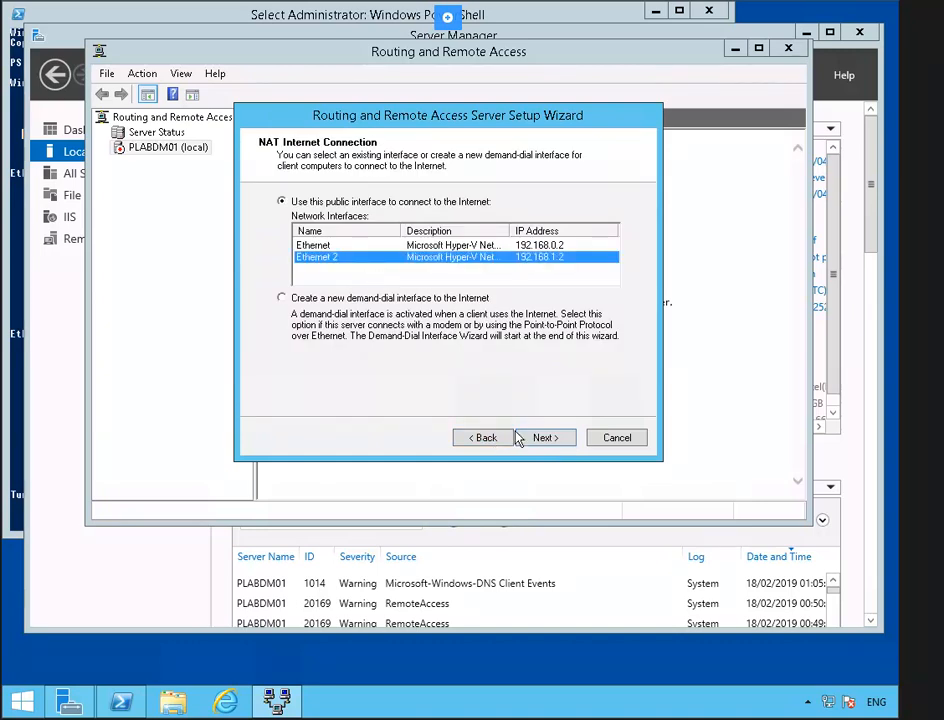
click(542, 442)
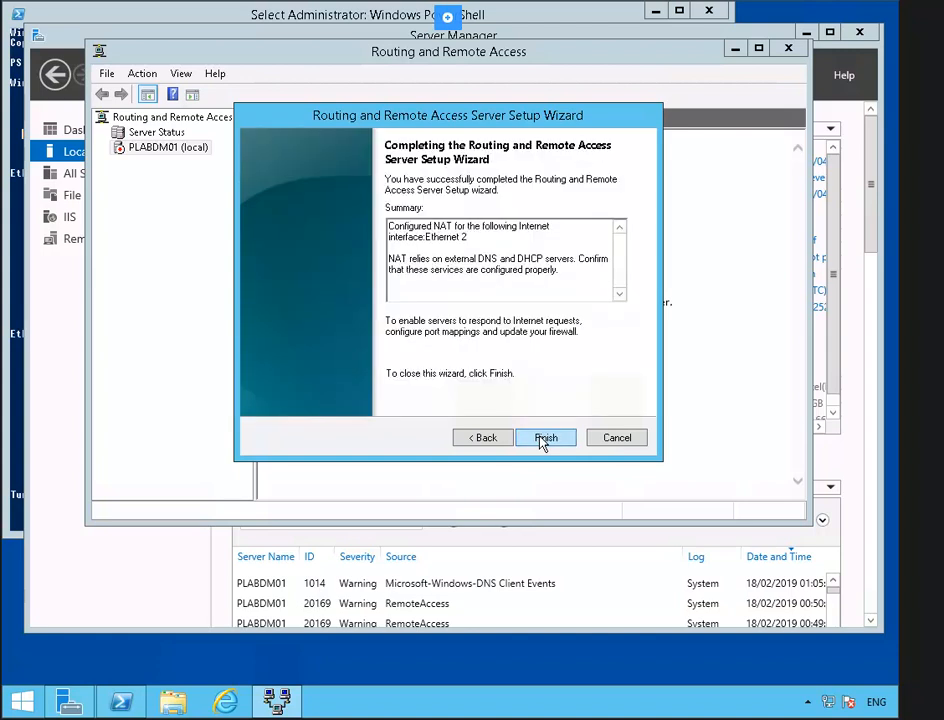
click(541, 438)
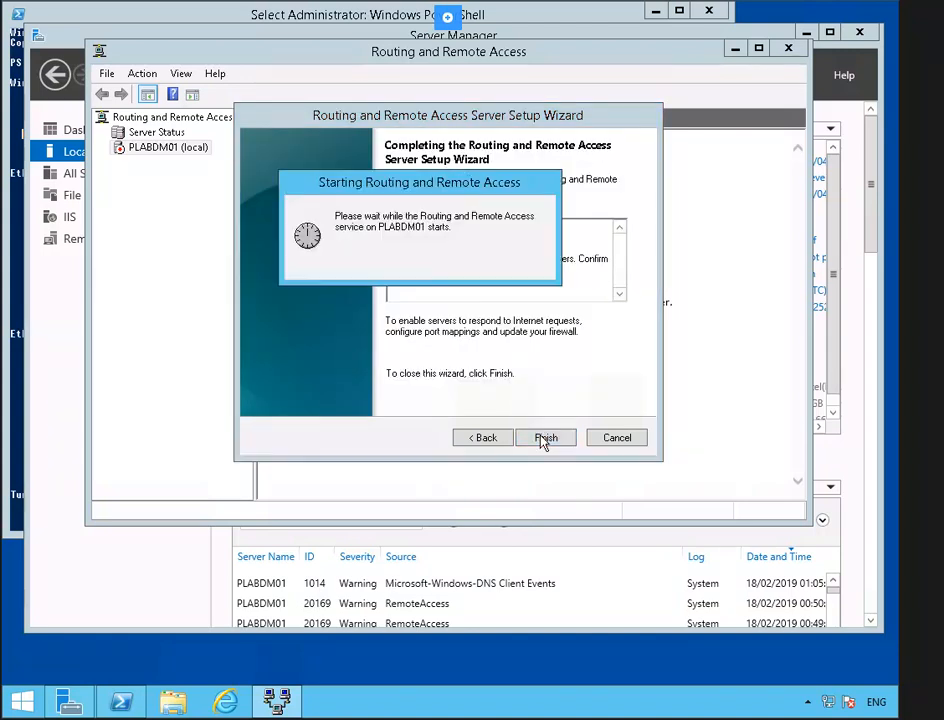